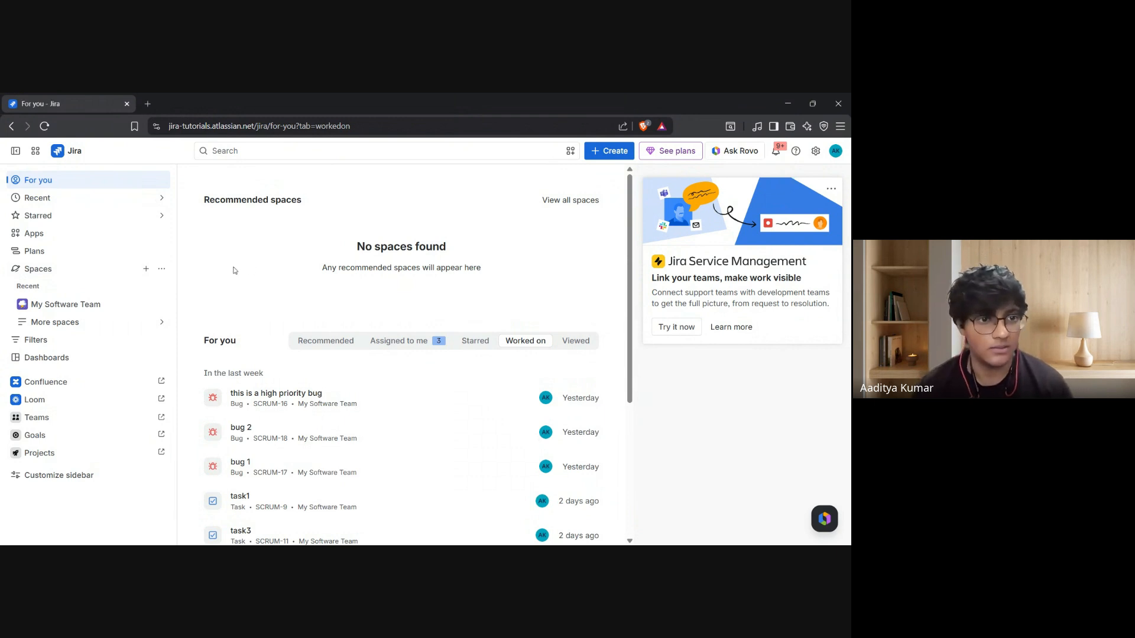
# - Open the automation settings of the My Software Team space to view its flows
pyautogui.click(162, 304)
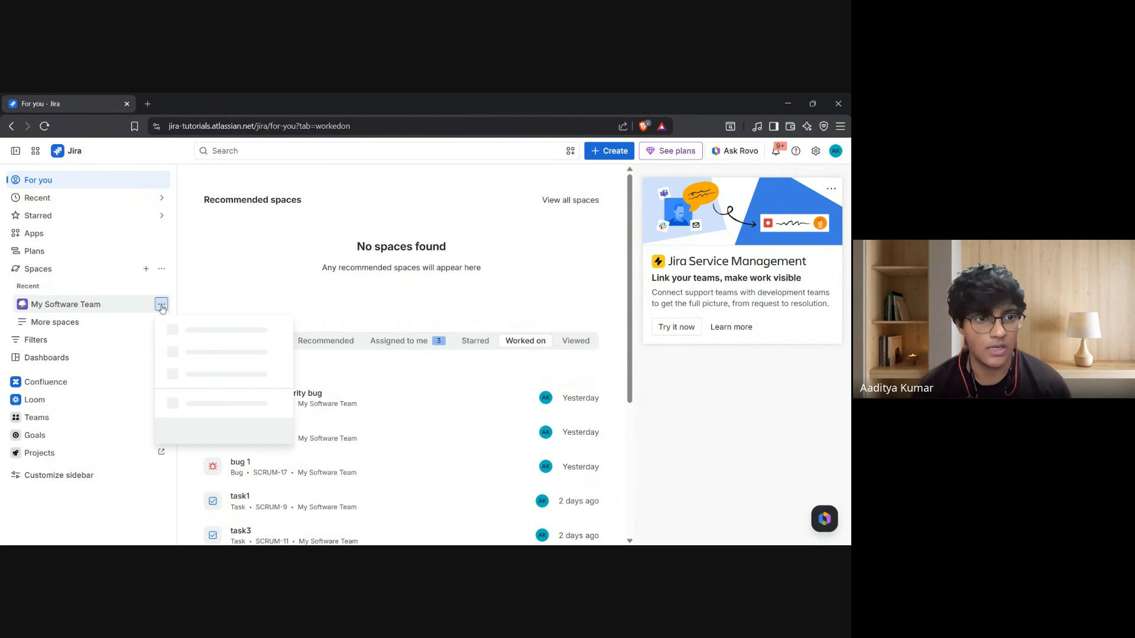
pyautogui.click(222, 400)
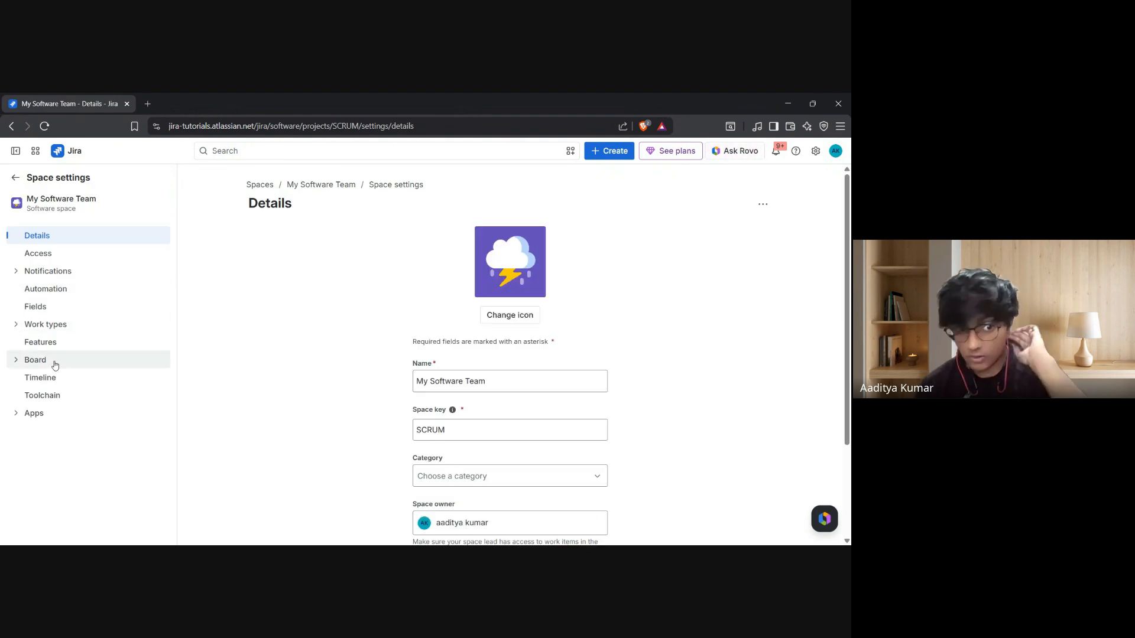
pyautogui.click(59, 292)
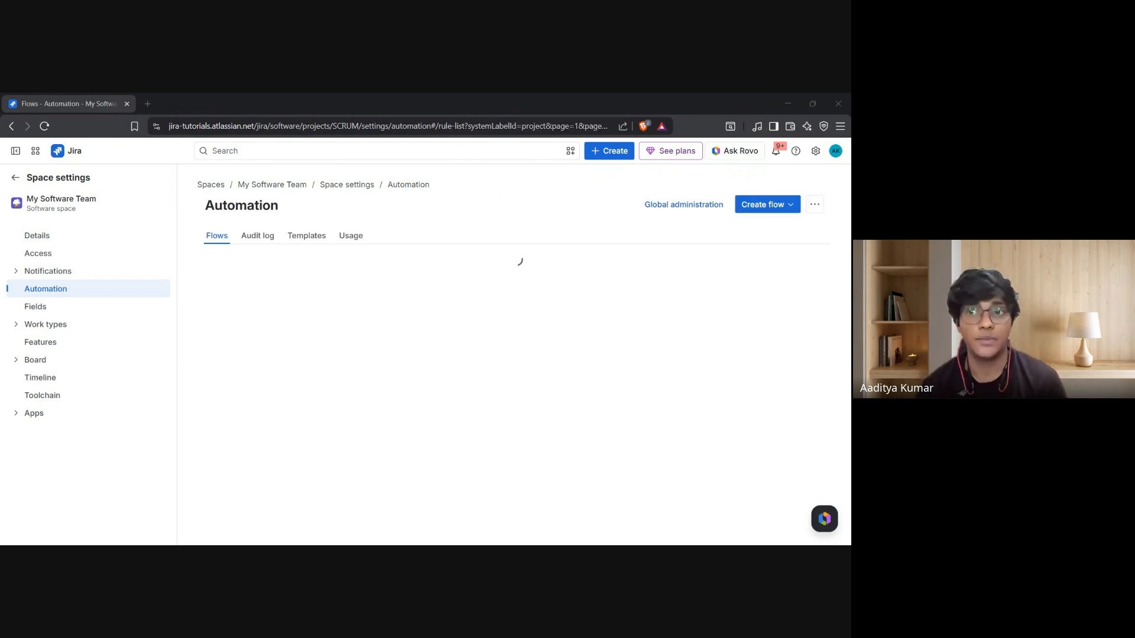
pyautogui.click(835, 151)
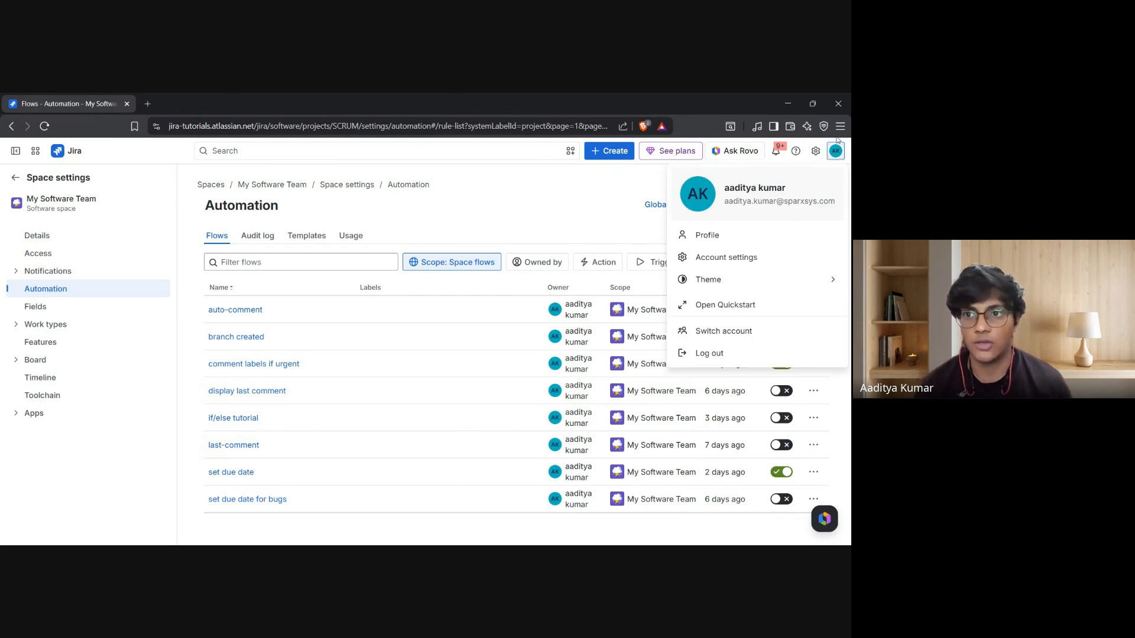
pyautogui.click(835, 152)
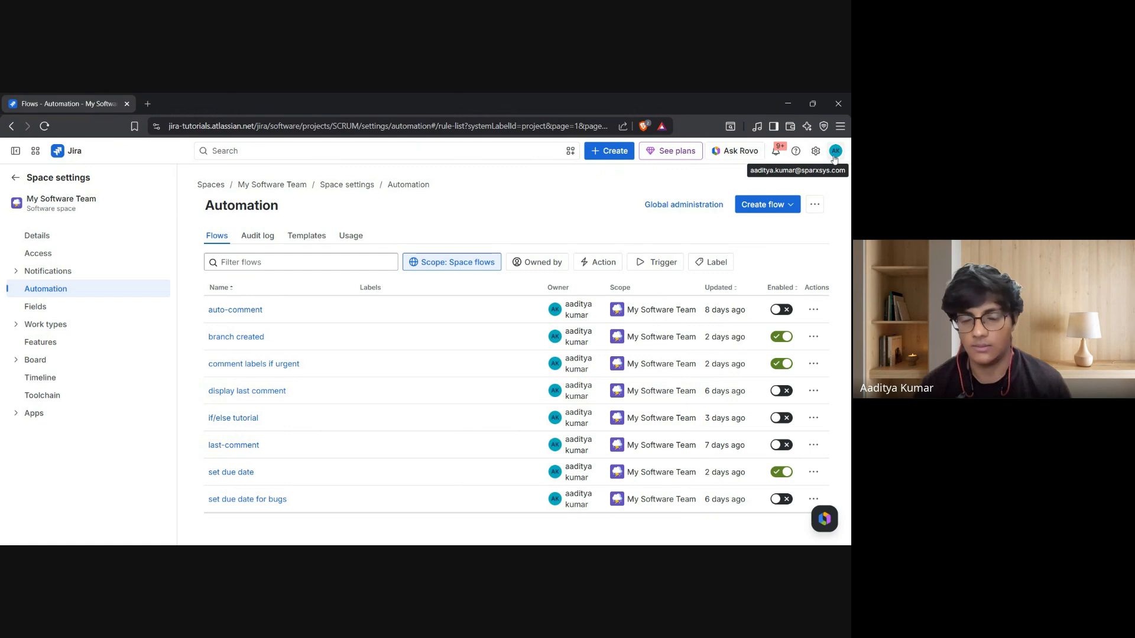
pyautogui.click(834, 155)
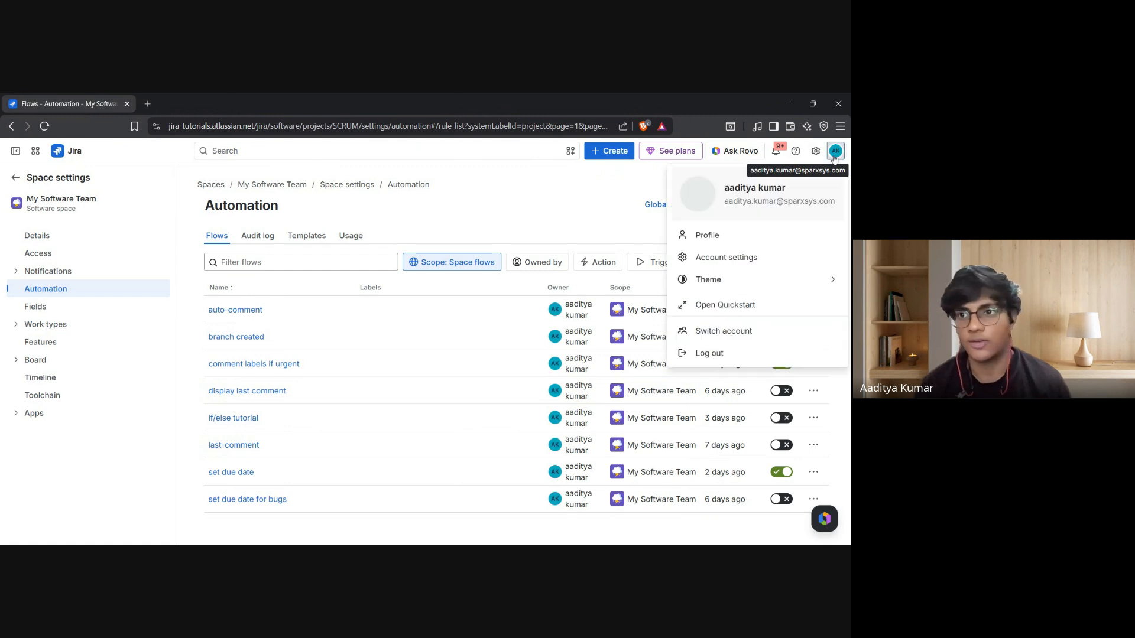
pyautogui.click(724, 260)
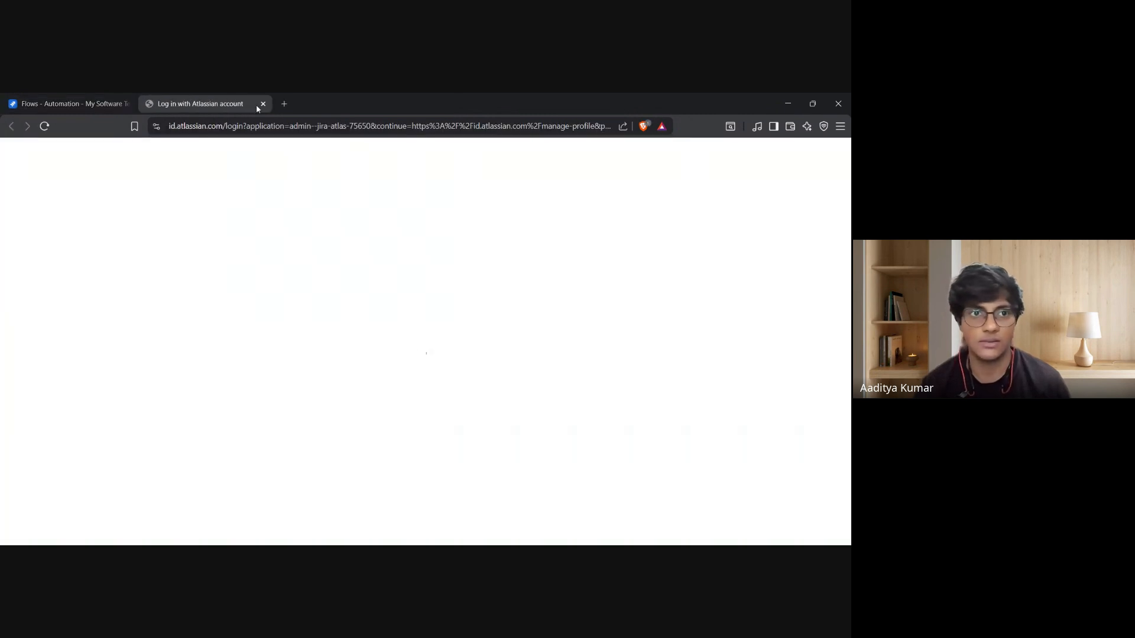
pyautogui.click(263, 104)
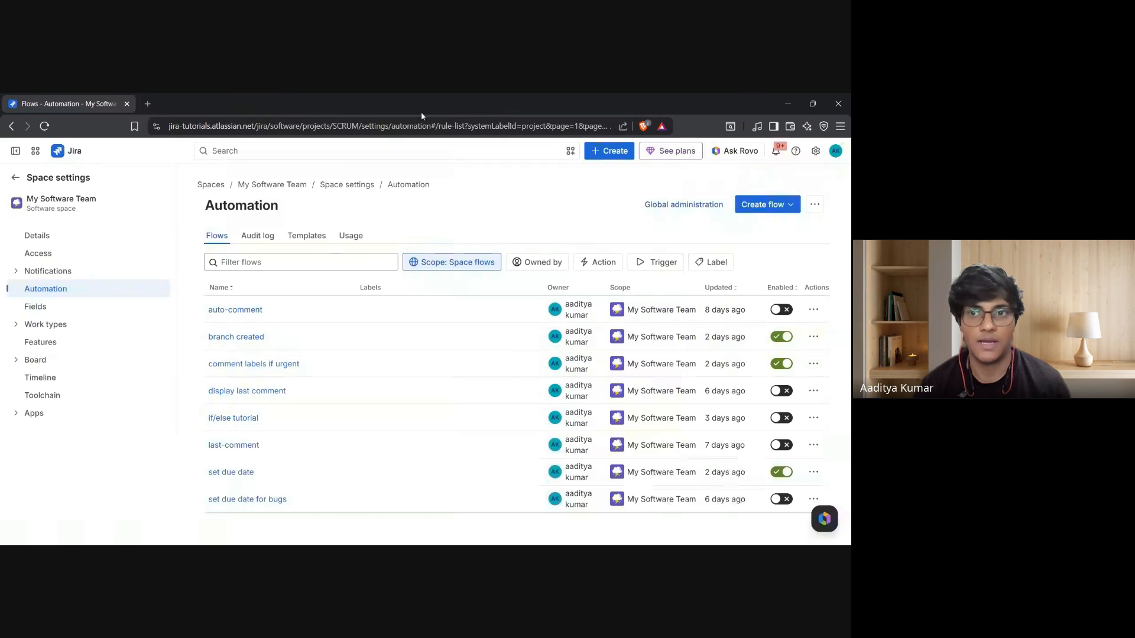
# - Open the global automation page in the Jira system settings and view the flows across all spaces
pyautogui.click(818, 155)
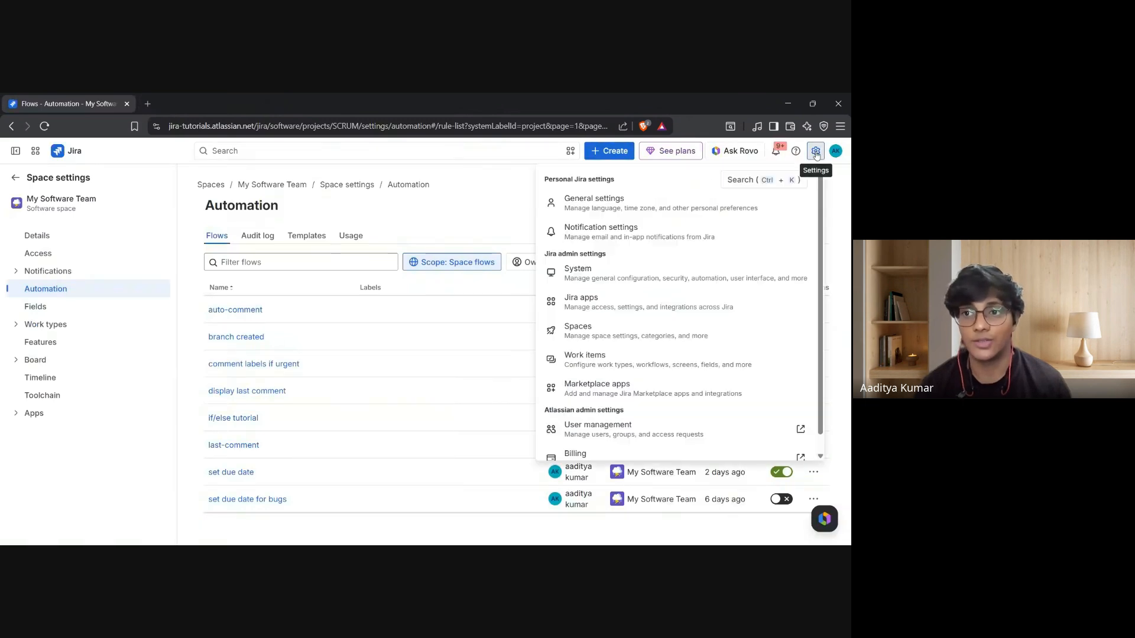
pyautogui.click(671, 276)
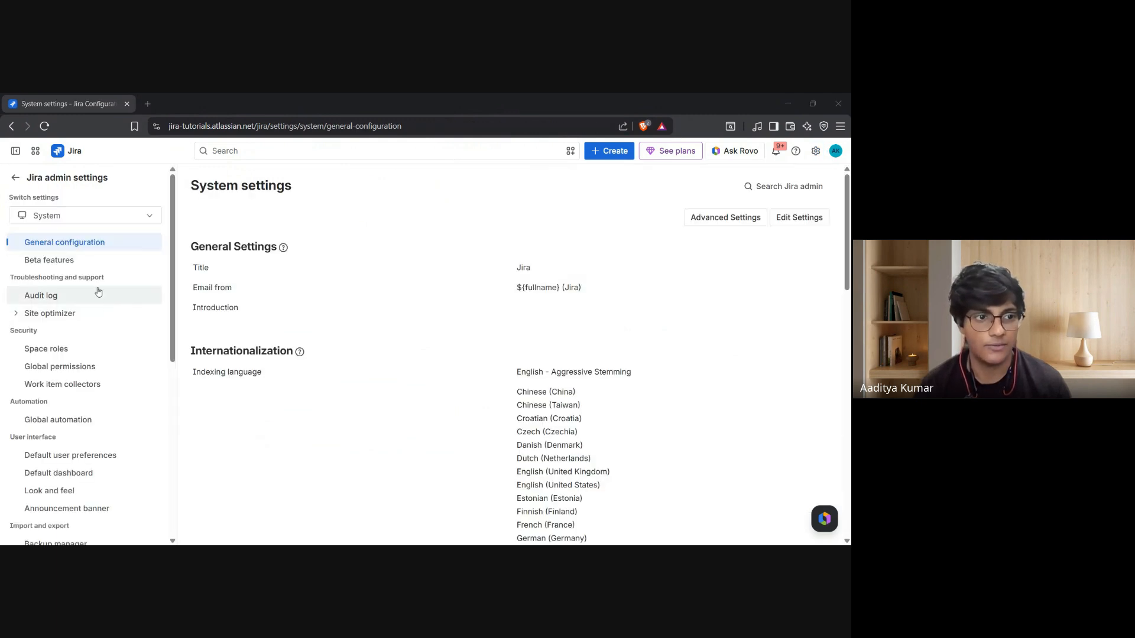
pyautogui.scroll(-1, 94, 294)
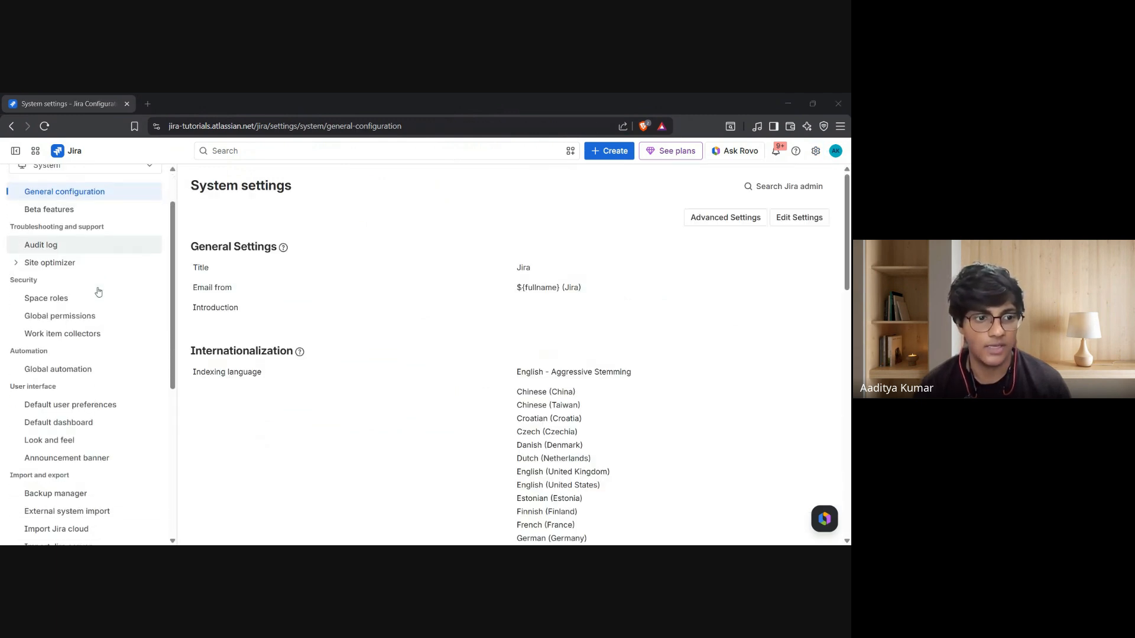
pyautogui.click(81, 367)
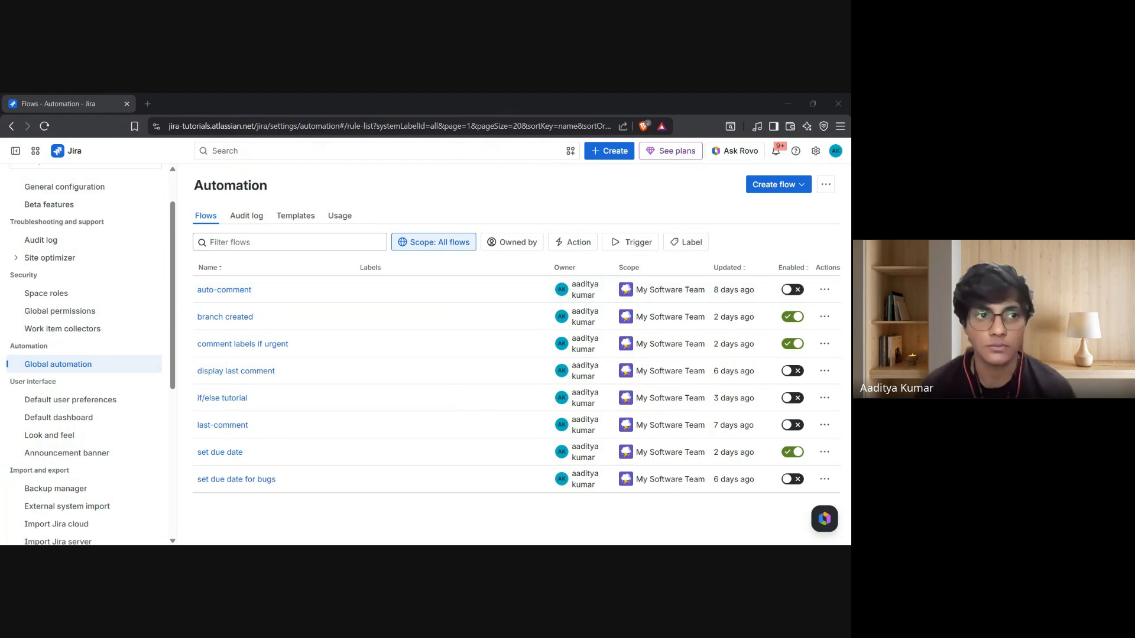
pyautogui.click(15, 152)
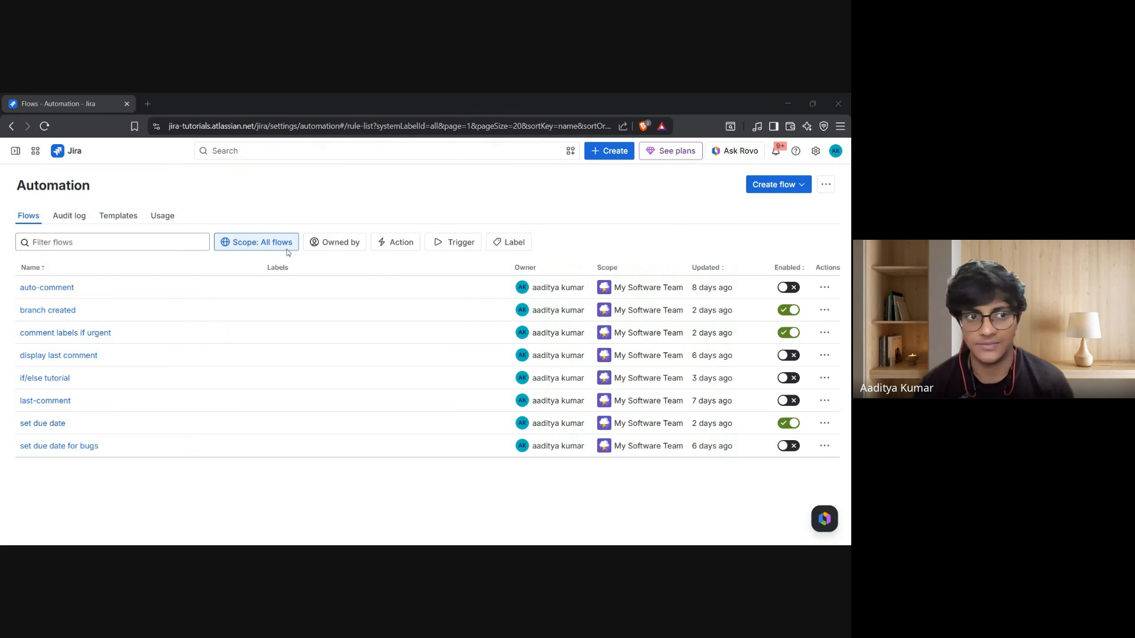
pyautogui.click(18, 153)
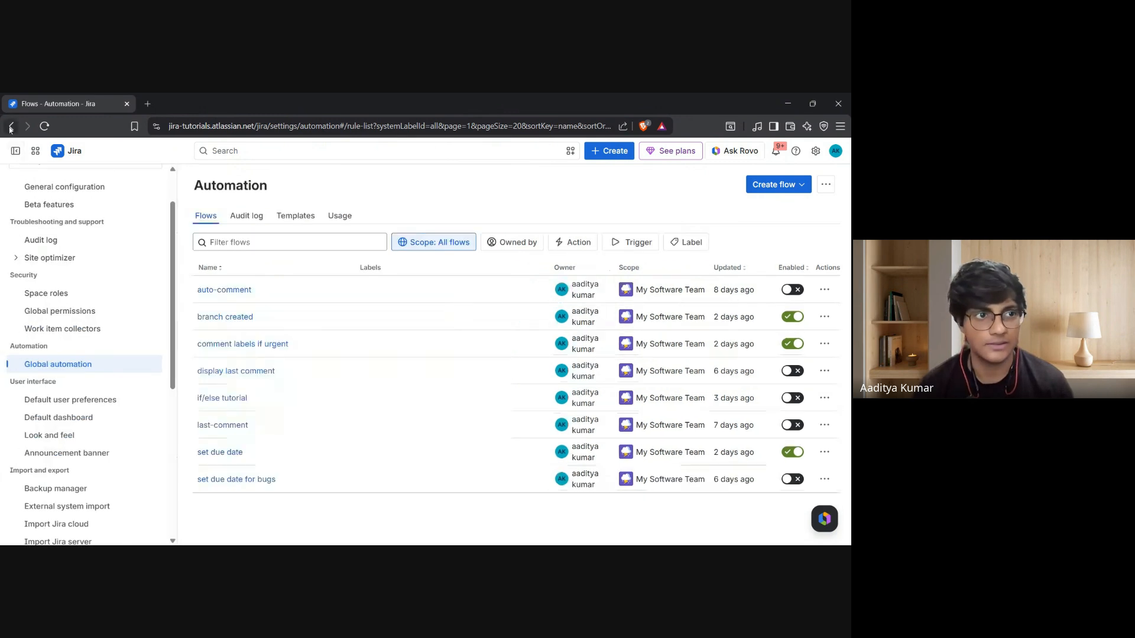
# - Return to the My Software Team space's automation settings and start a new flow from scratch
pyautogui.click(11, 127)
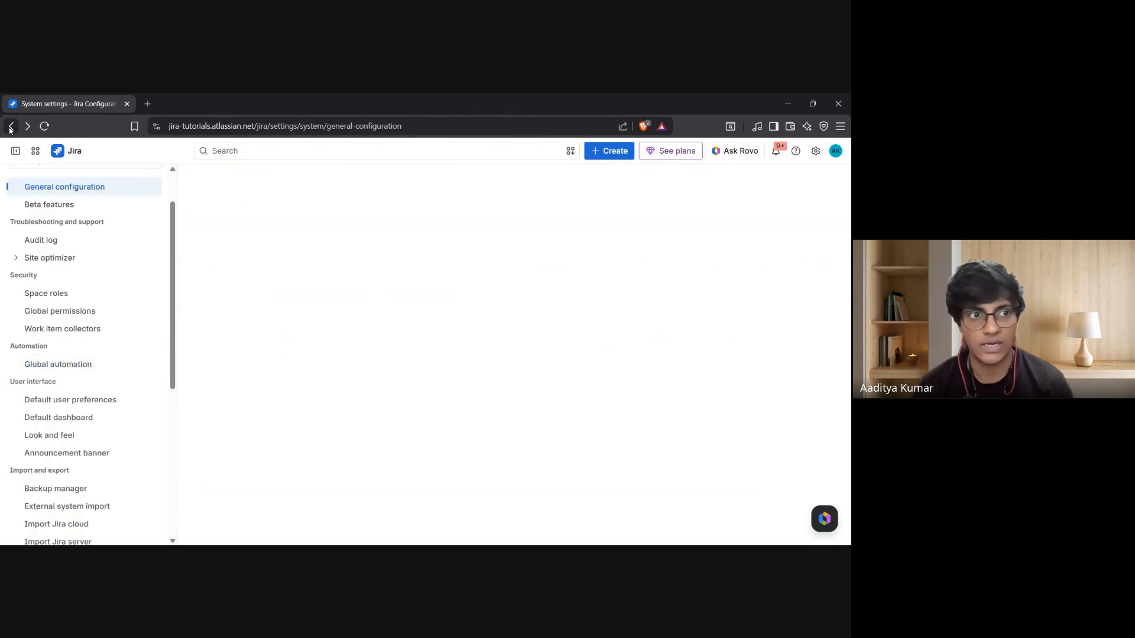
pyautogui.click(69, 154)
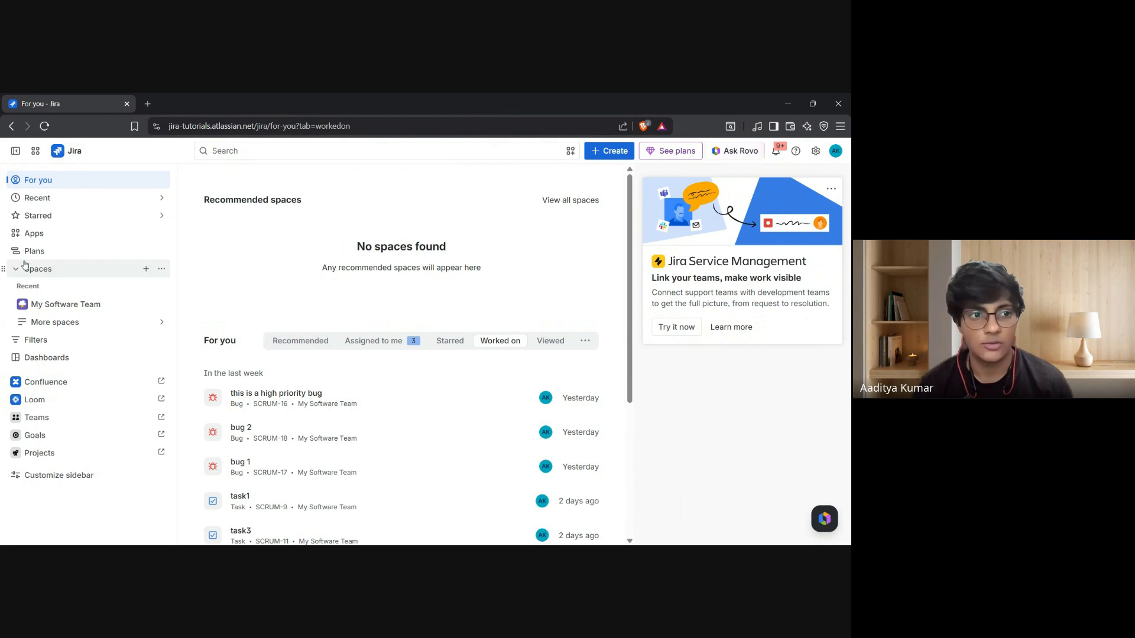
pyautogui.click(161, 304)
pyautogui.click(212, 399)
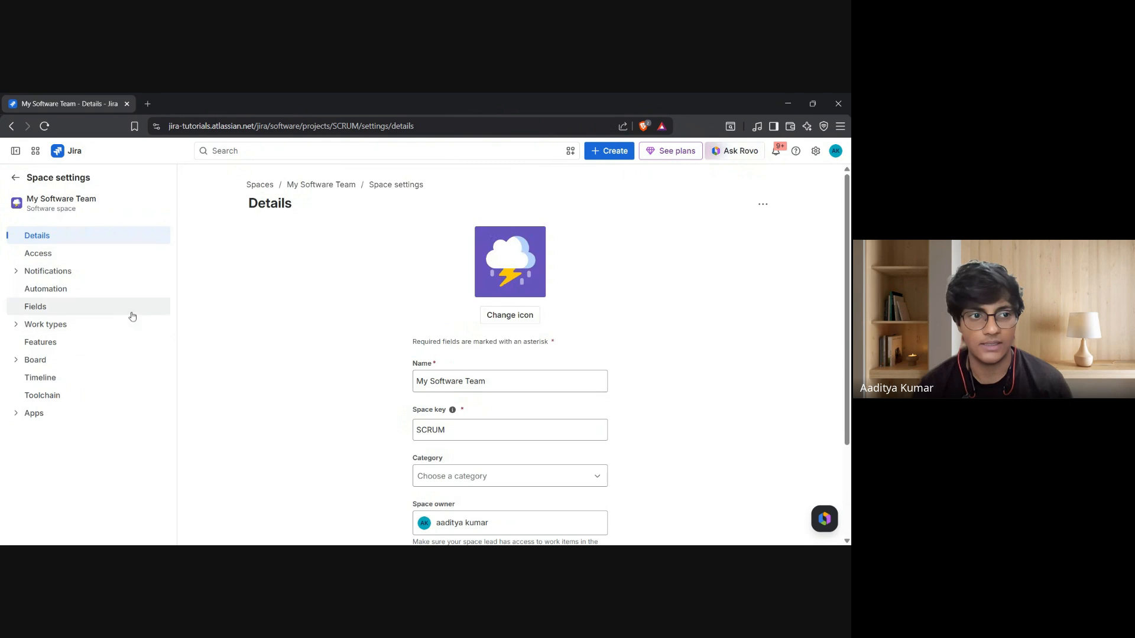
pyautogui.click(93, 288)
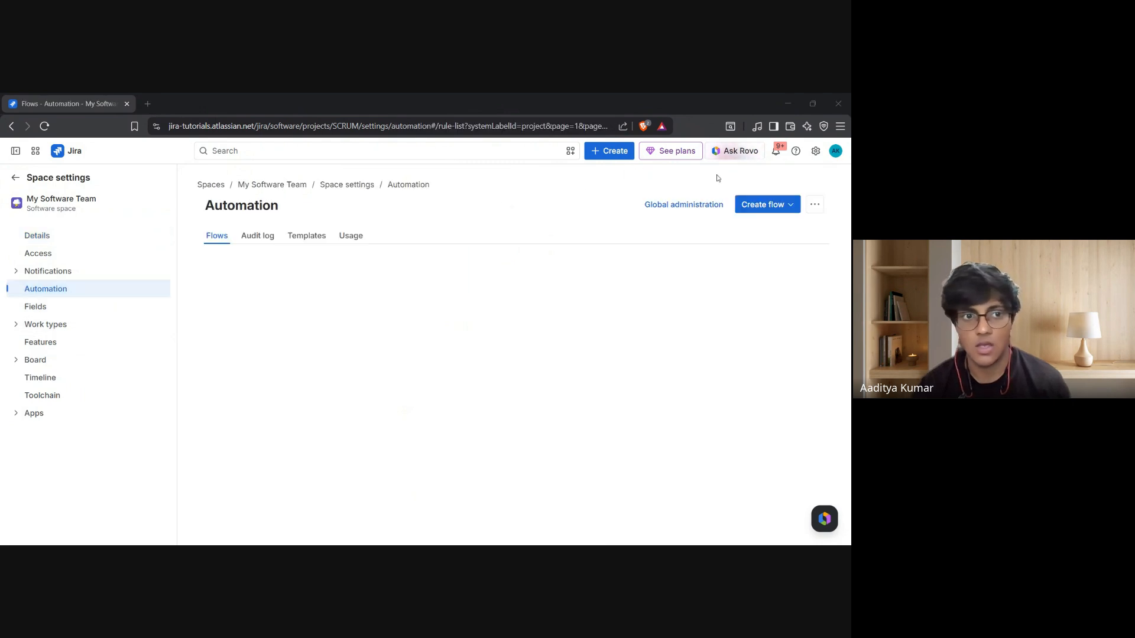
pyautogui.click(763, 206)
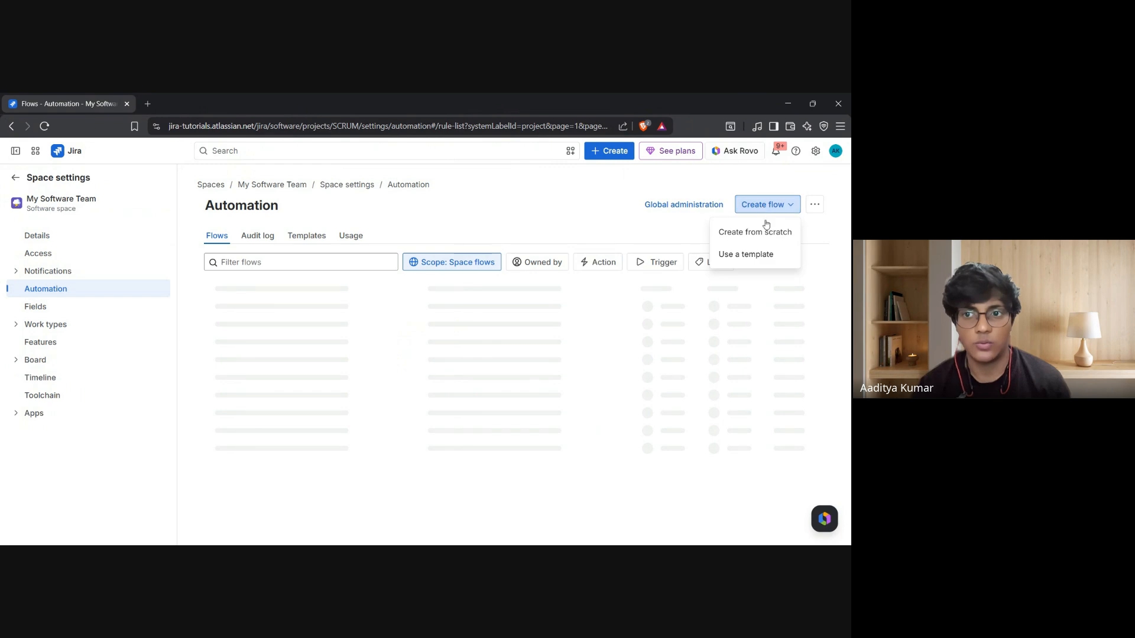
pyautogui.click(766, 231)
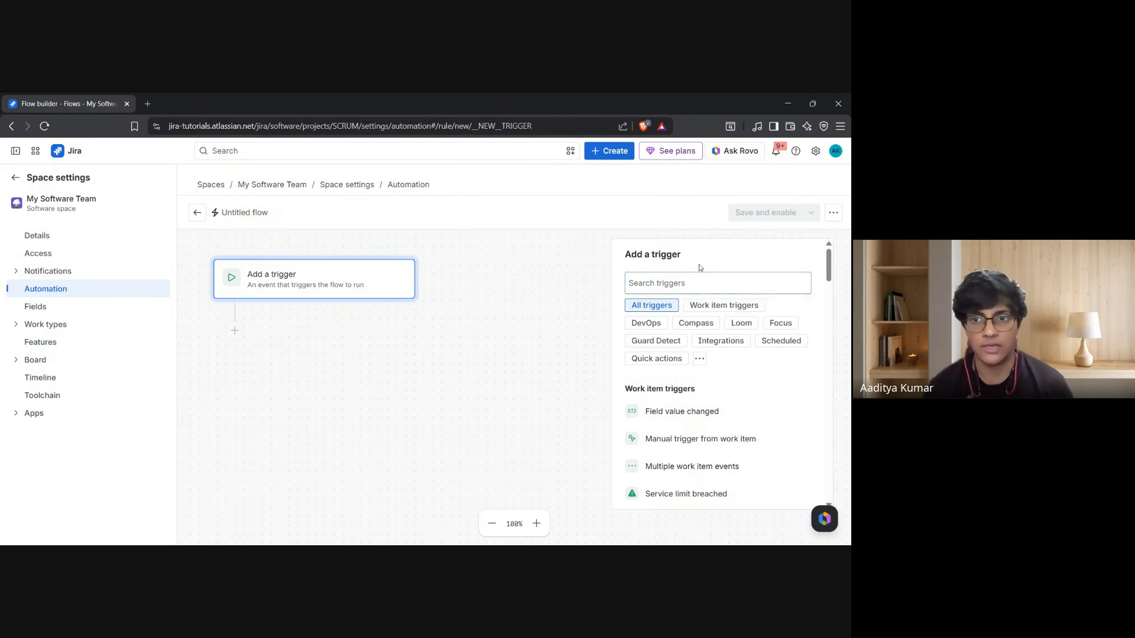
# - Search the triggers for "comment" and set the flow's trigger to Work item commented
pyautogui.press('c')
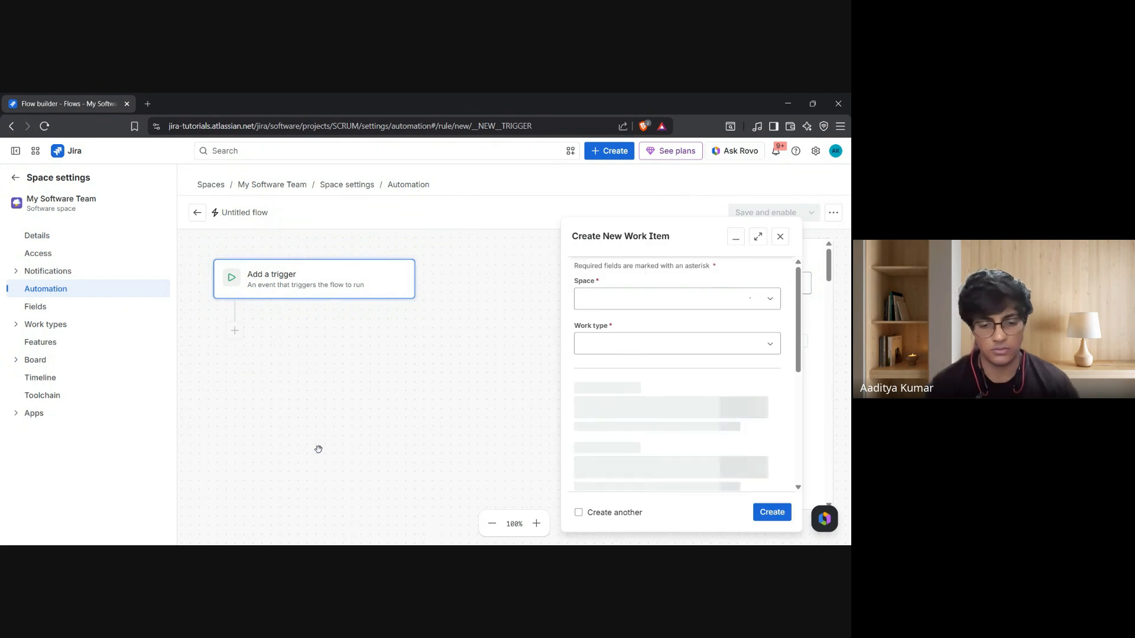
pyautogui.click(780, 237)
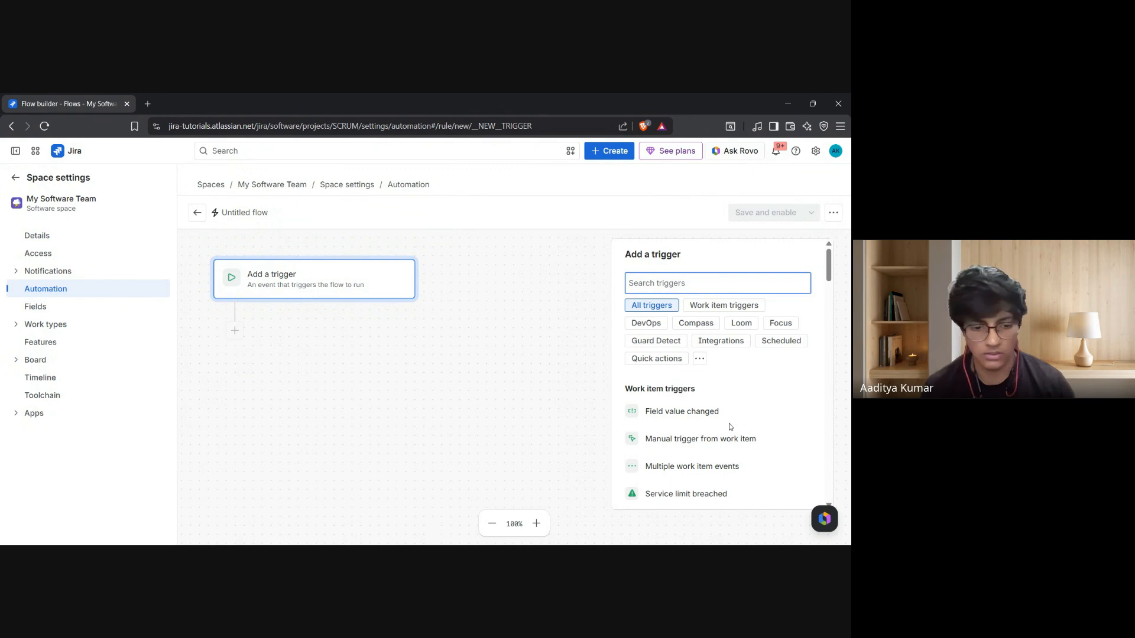
pyautogui.write('comment')
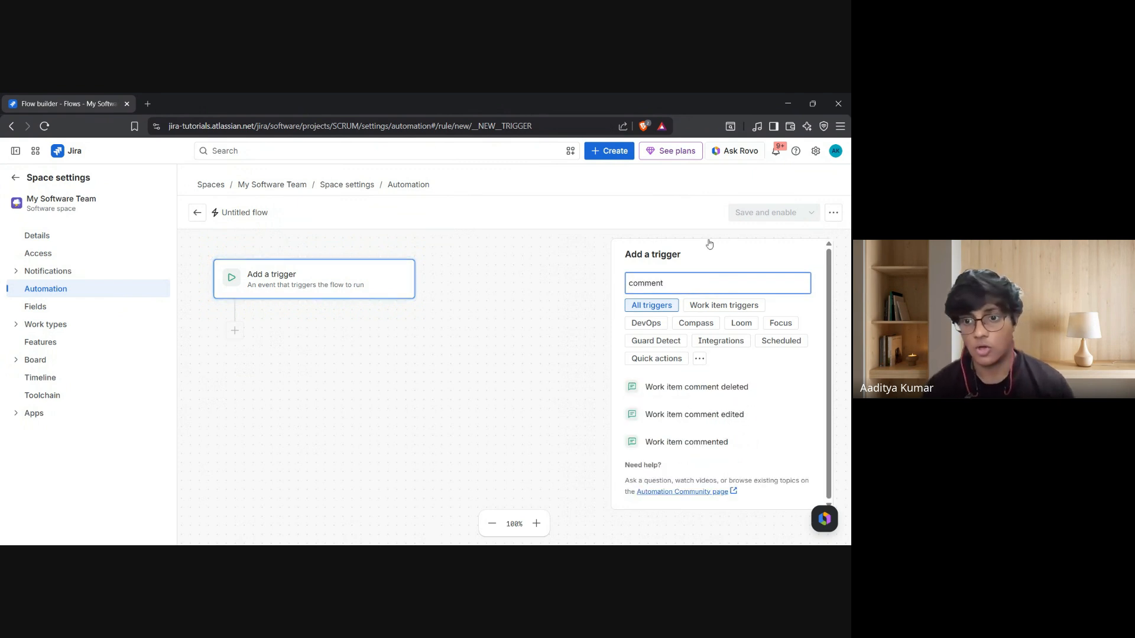
pyautogui.click(678, 444)
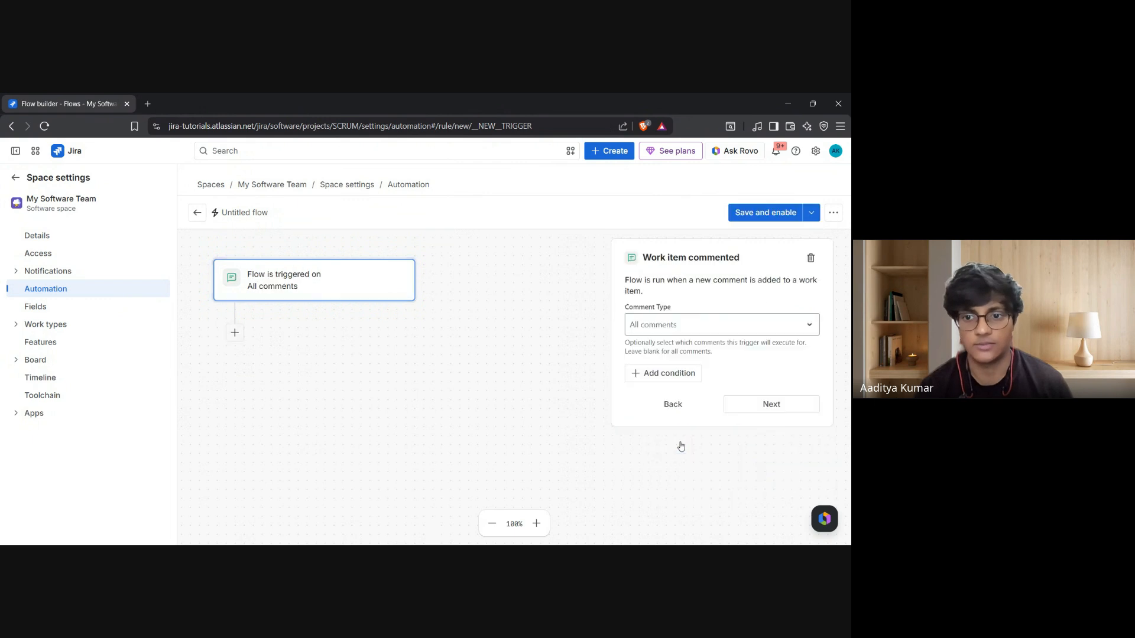
# - Check the trigger's comment type options, keep All comments, and continue to adding the next flow component
pyautogui.click(734, 329)
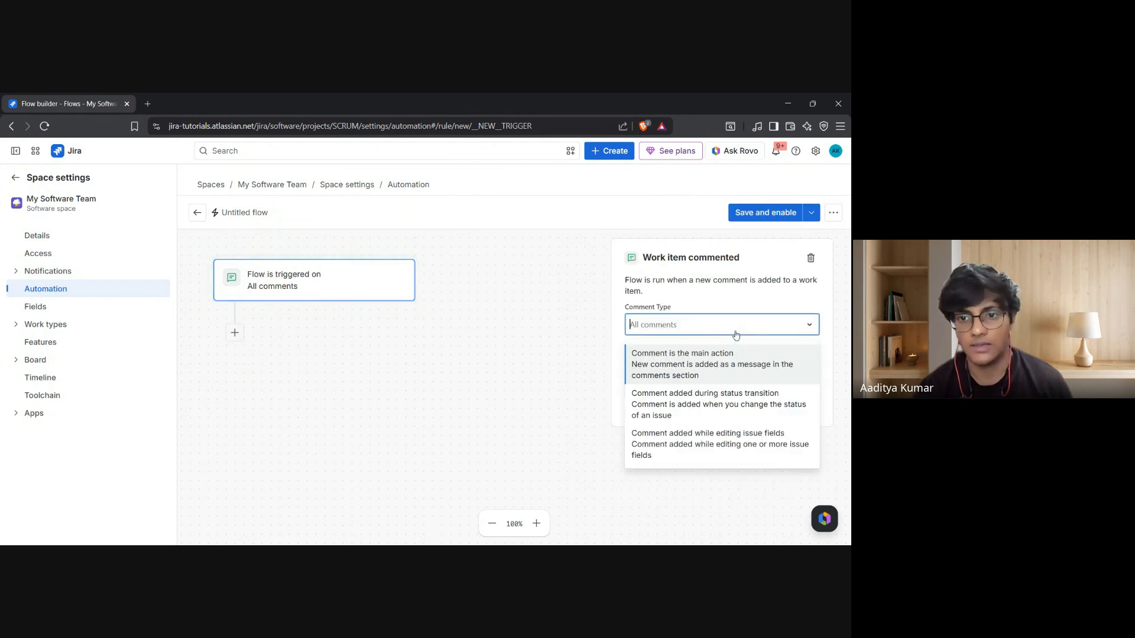
pyautogui.press('Escape')
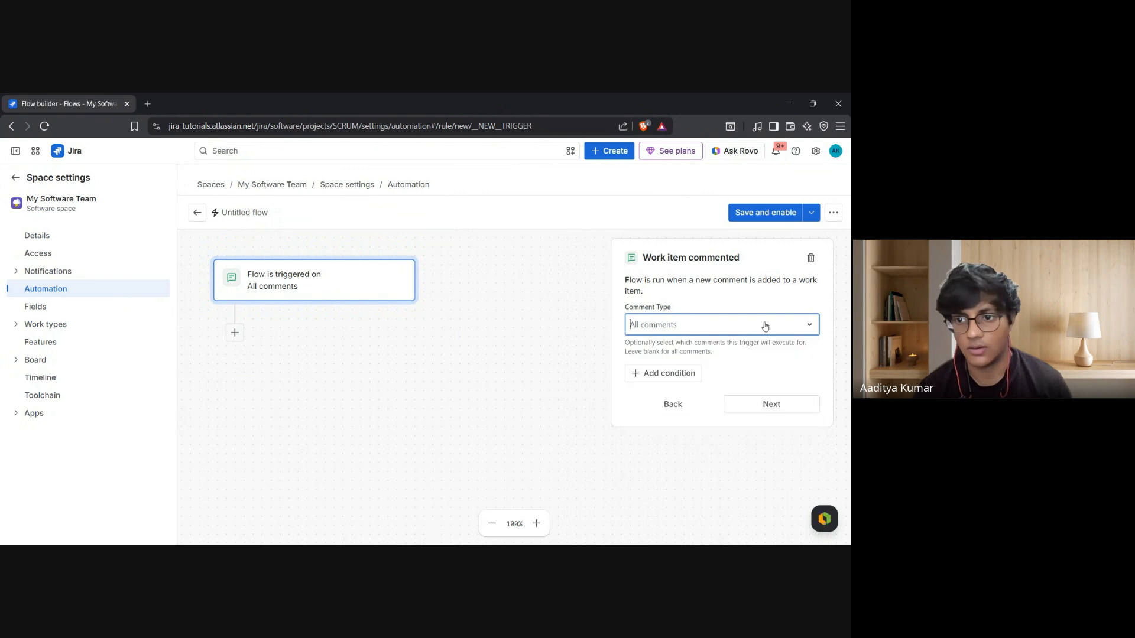
pyautogui.click(639, 330)
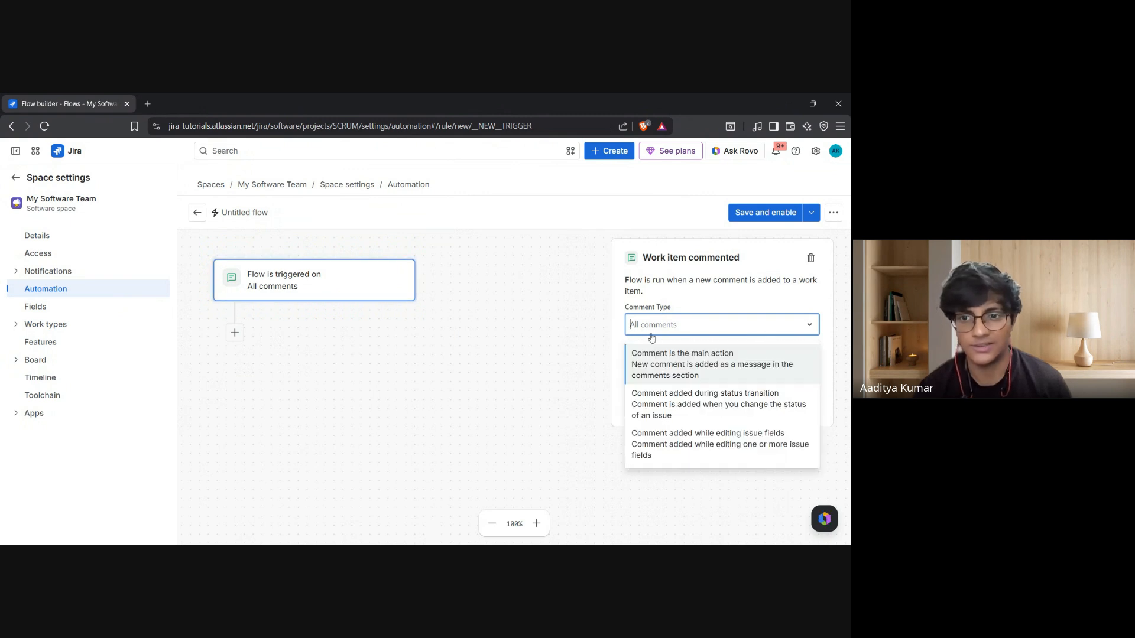
pyautogui.click(694, 328)
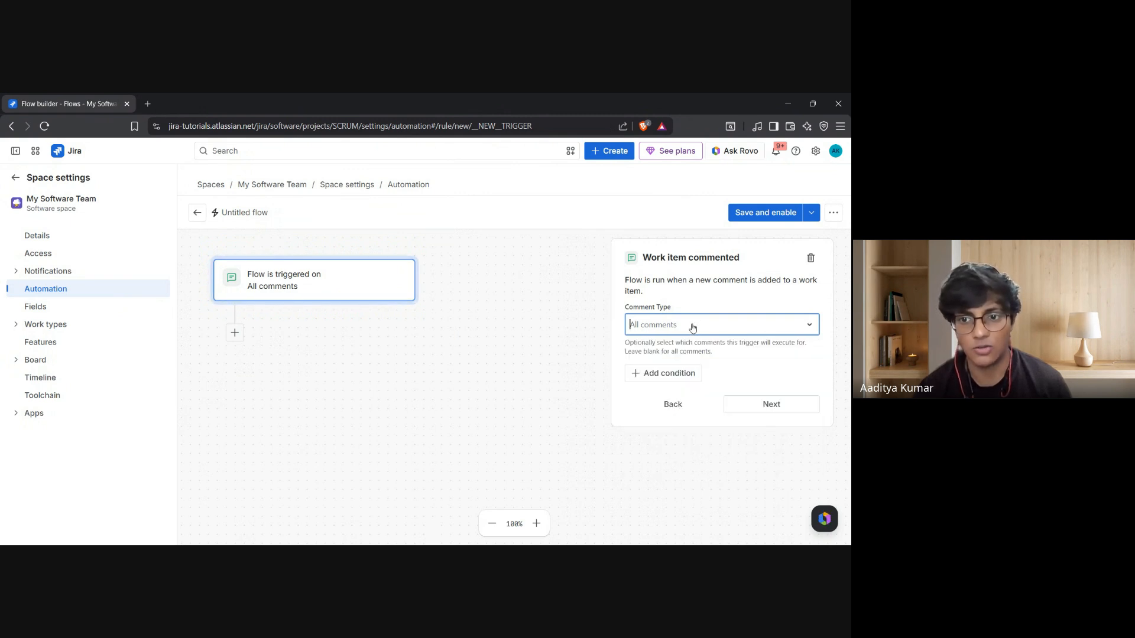
pyautogui.click(778, 407)
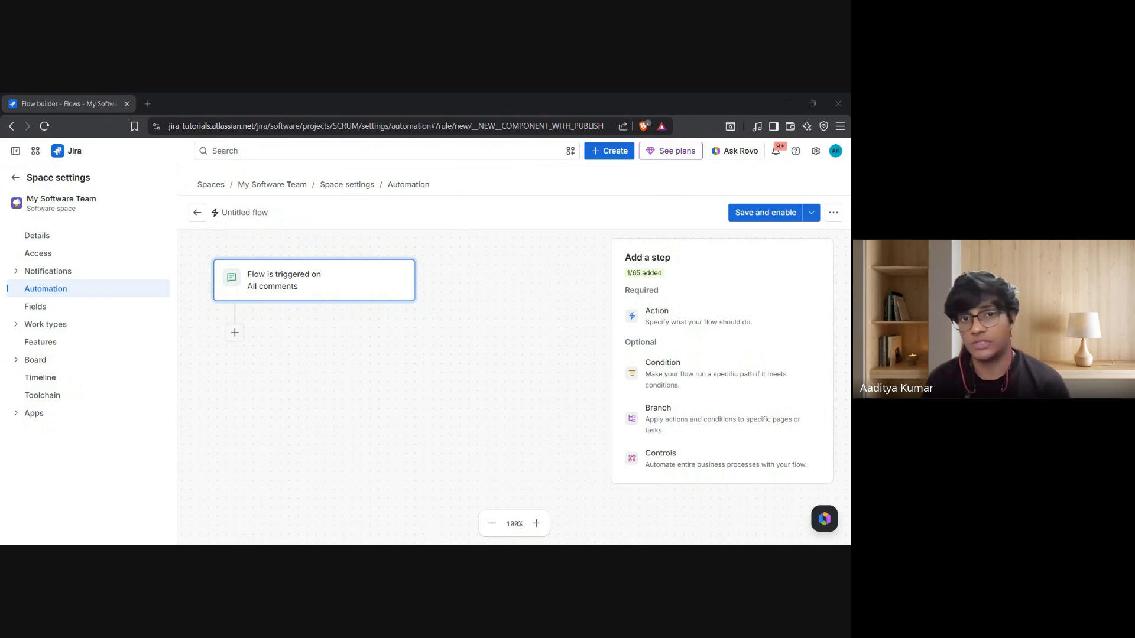
# - Add a Branch flow / related work items branch below the comment trigger
pyautogui.click(774, 242)
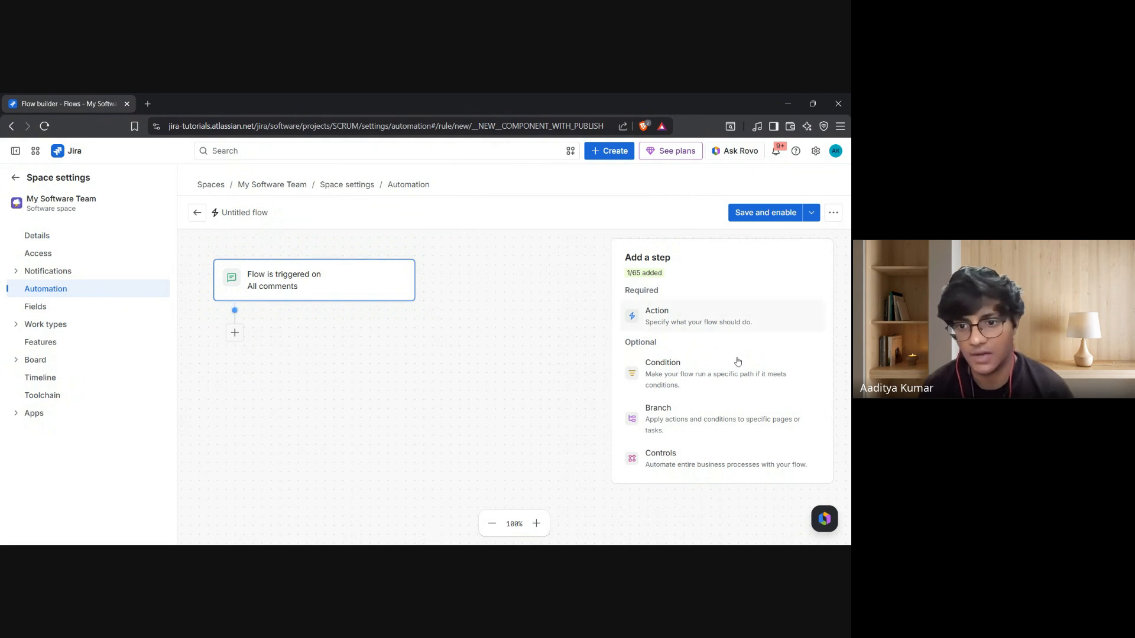
pyautogui.click(679, 422)
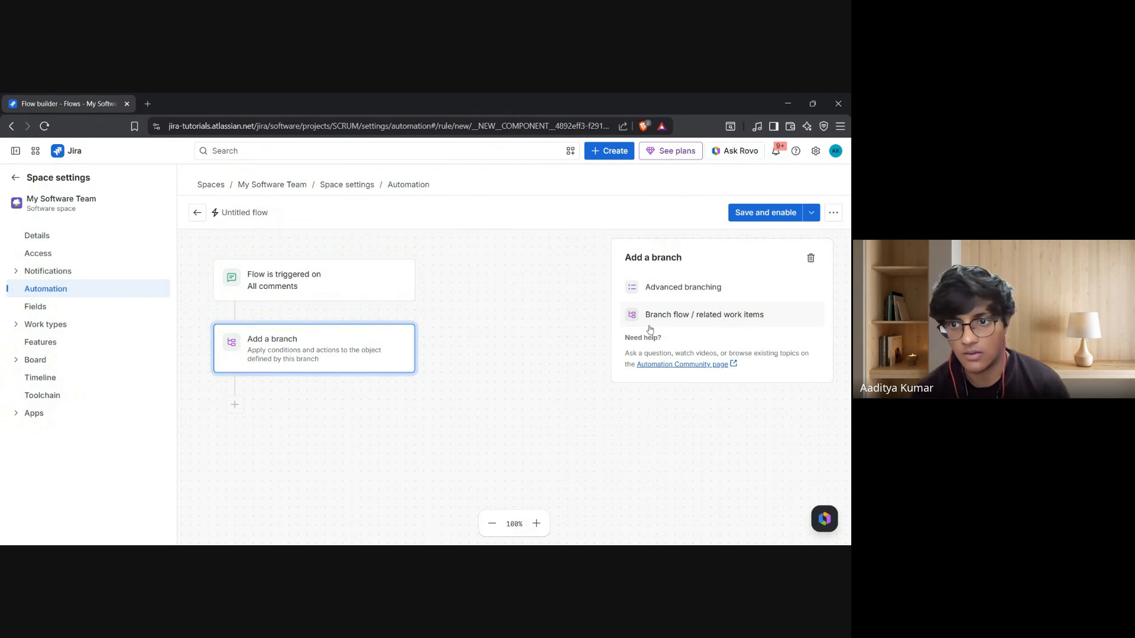
pyautogui.click(709, 322)
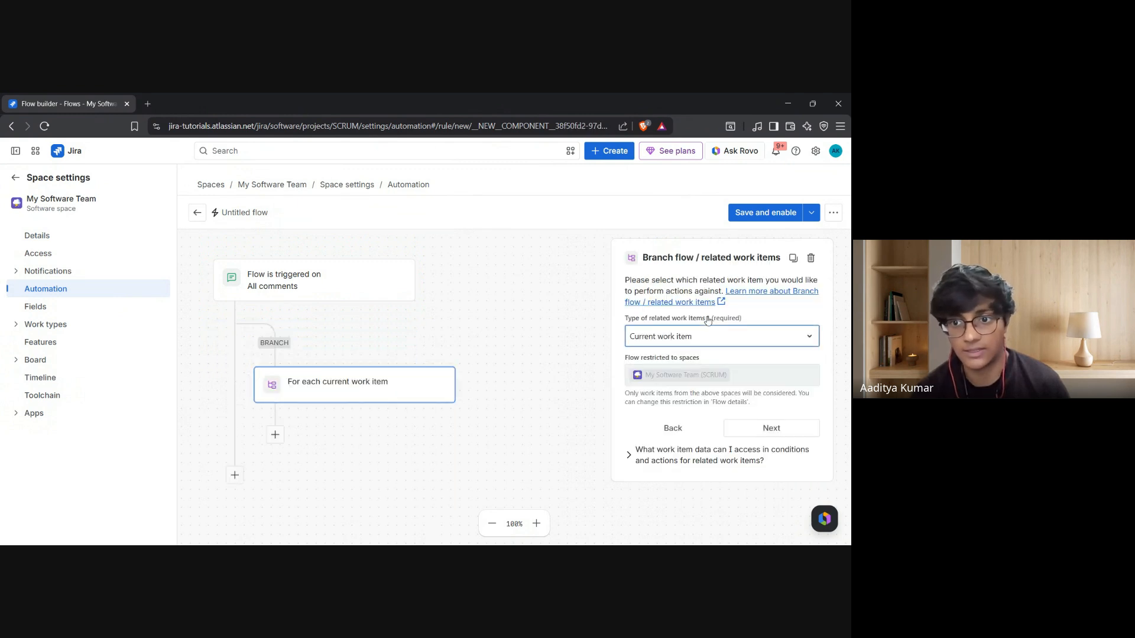
# - Review the available types of related work items for the branch
pyautogui.click(715, 339)
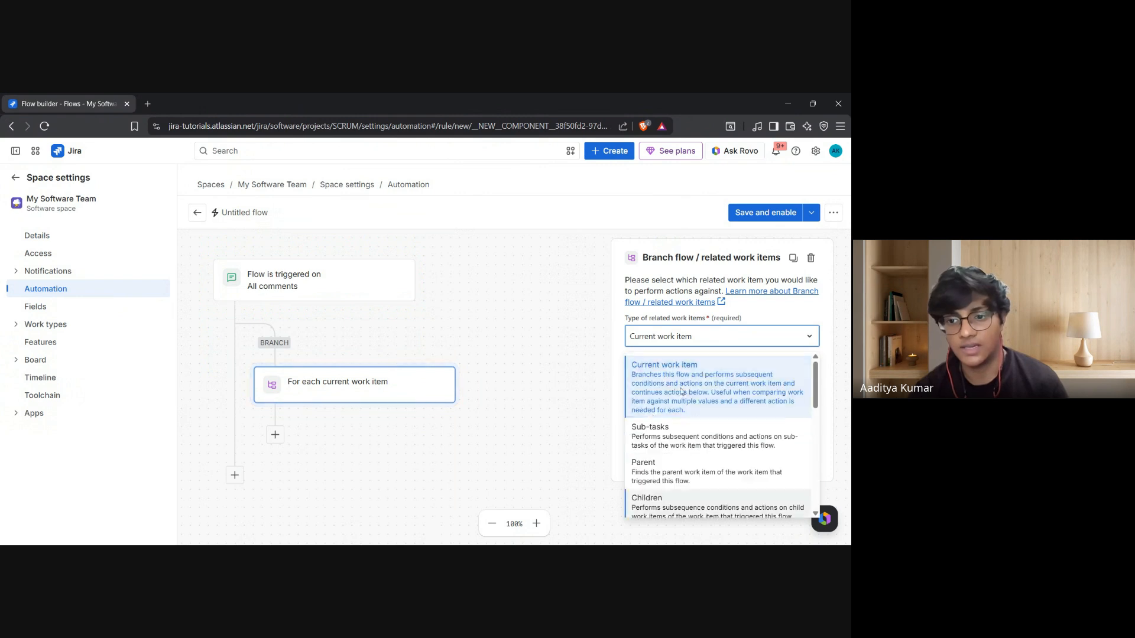
pyautogui.scroll(-5, 656, 440)
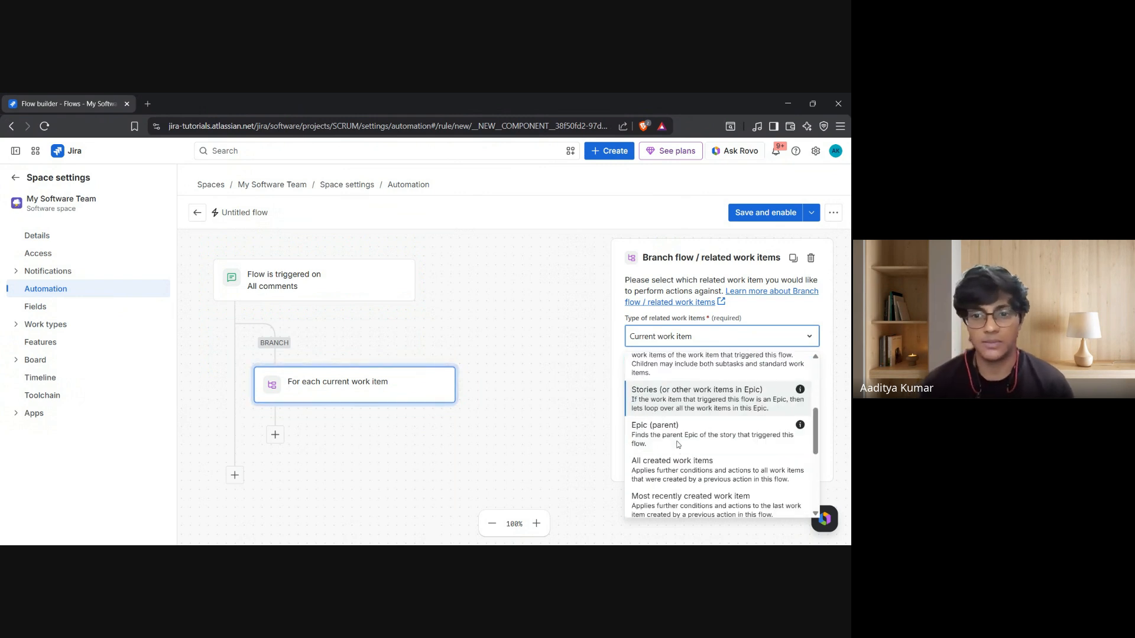
pyautogui.scroll(4, 674, 441)
pyautogui.scroll(-3, 676, 441)
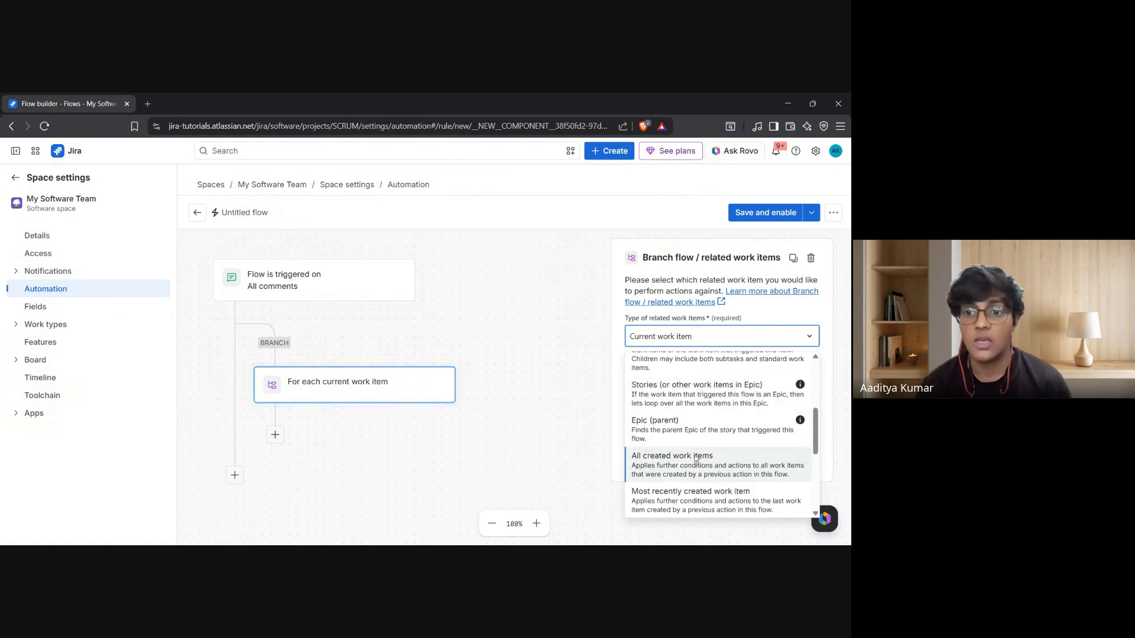
pyautogui.scroll(-1, 766, 435)
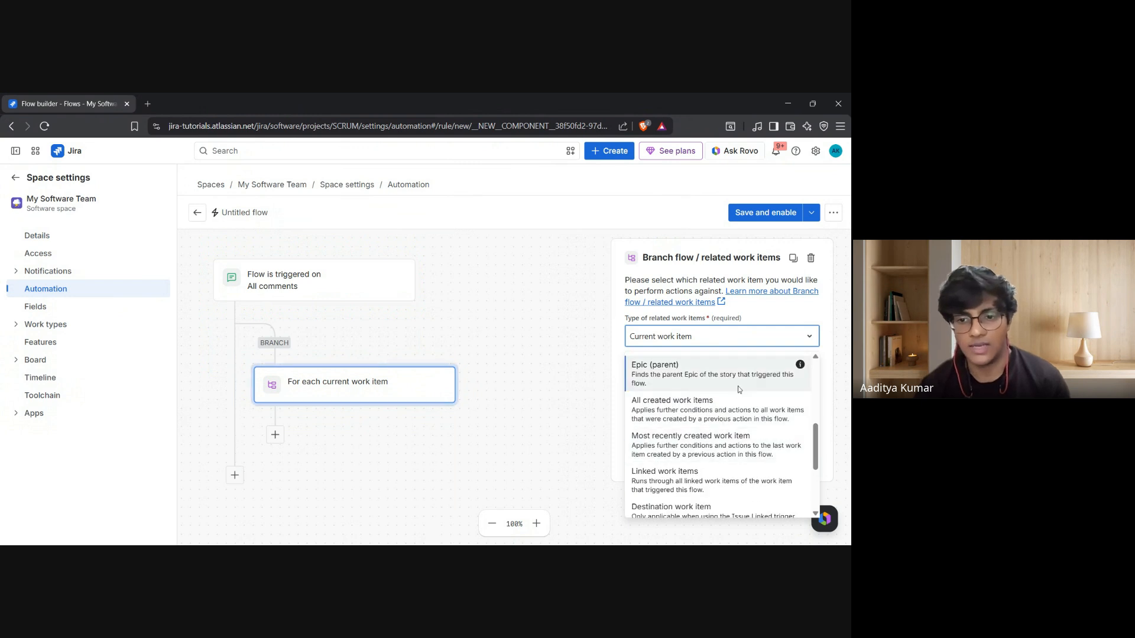
pyautogui.scroll(-2, 739, 449)
pyautogui.press('Escape')
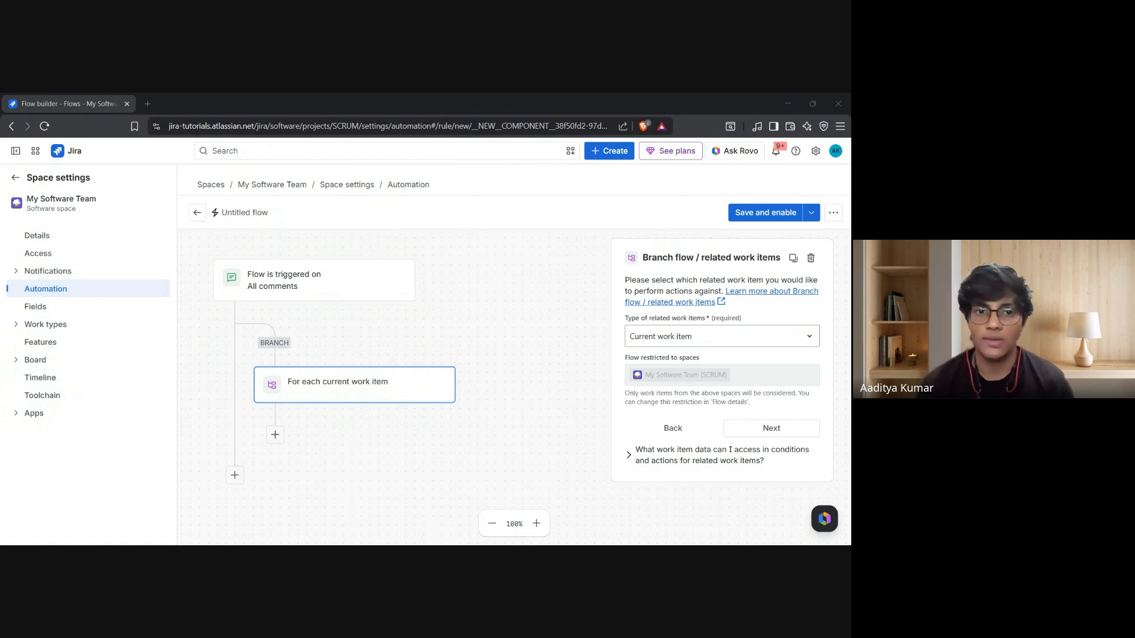
# - Set the branch's type of related work items to Linked work items
pyautogui.click(721, 343)
pyautogui.scroll(-4, 730, 390)
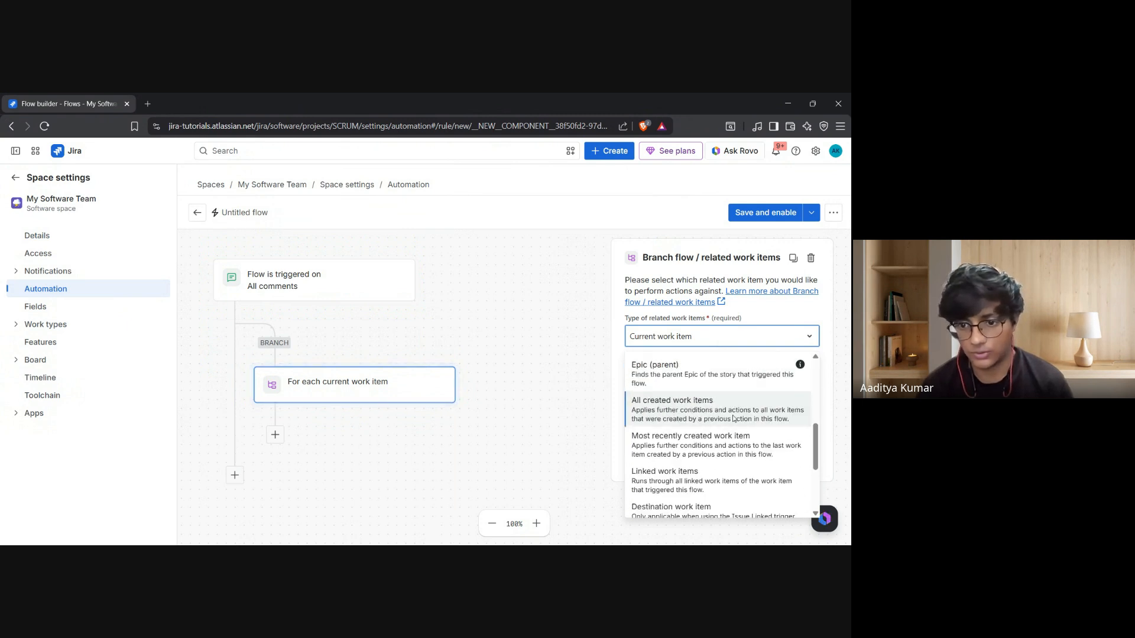
pyautogui.scroll(-2, 732, 415)
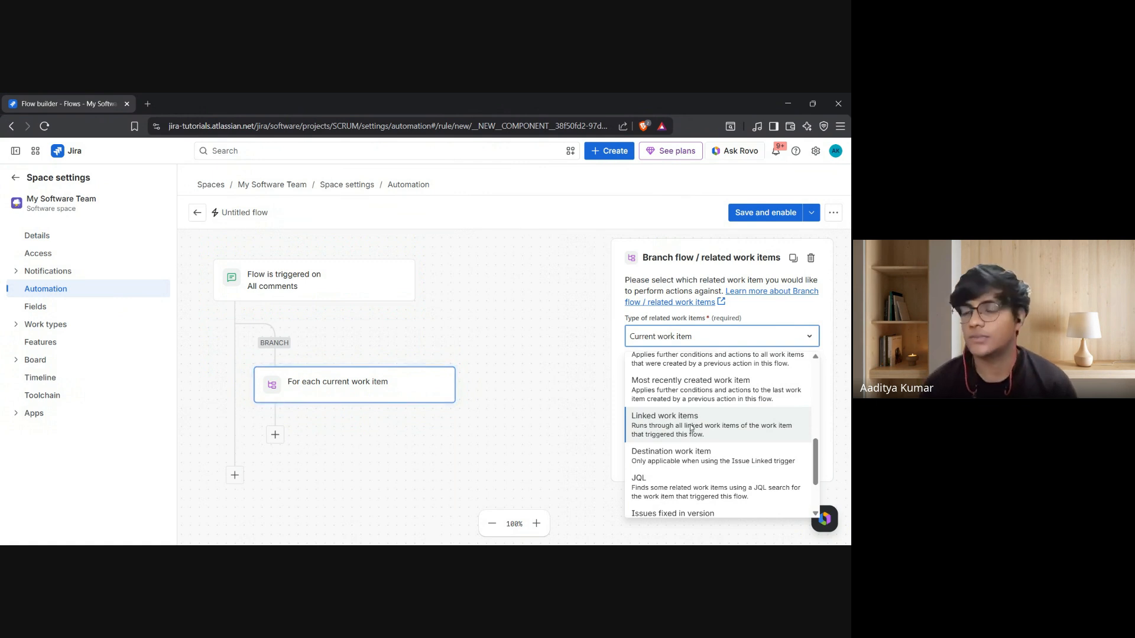
pyautogui.click(716, 428)
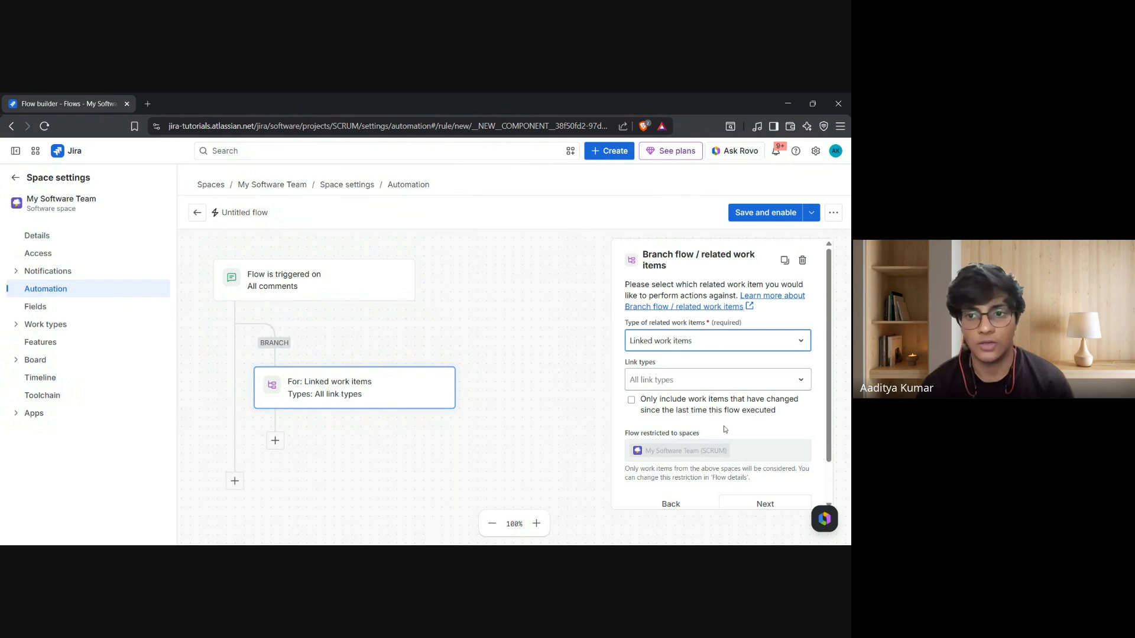
# - Restrict the branch's link types to "blocks" and continue to adding the next step
pyautogui.click(694, 386)
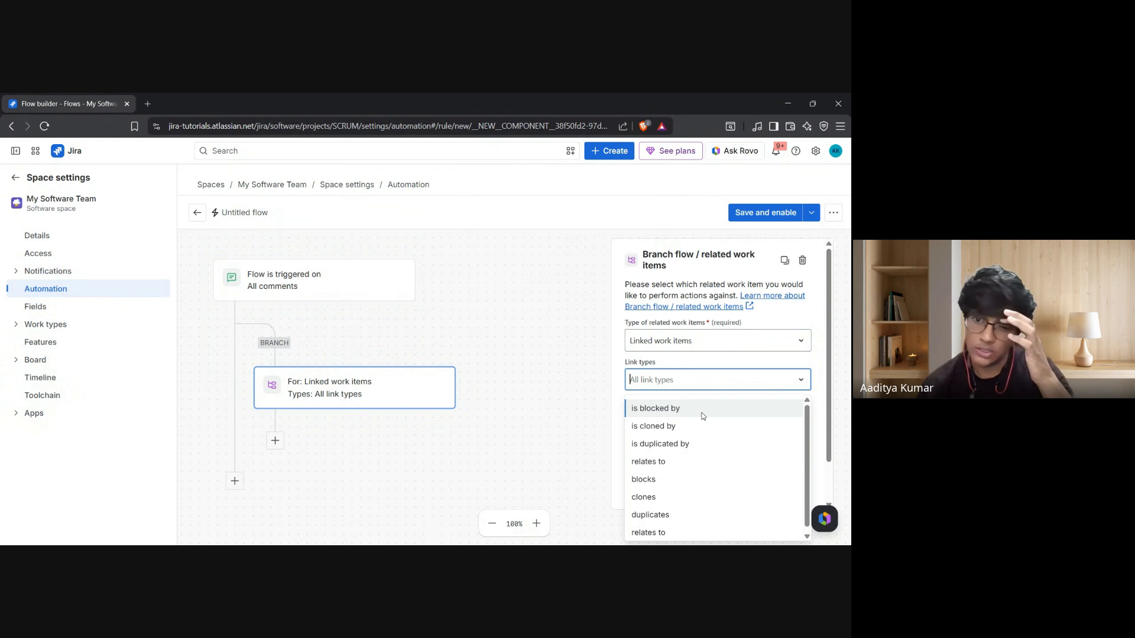
pyautogui.scroll(-1, 703, 426)
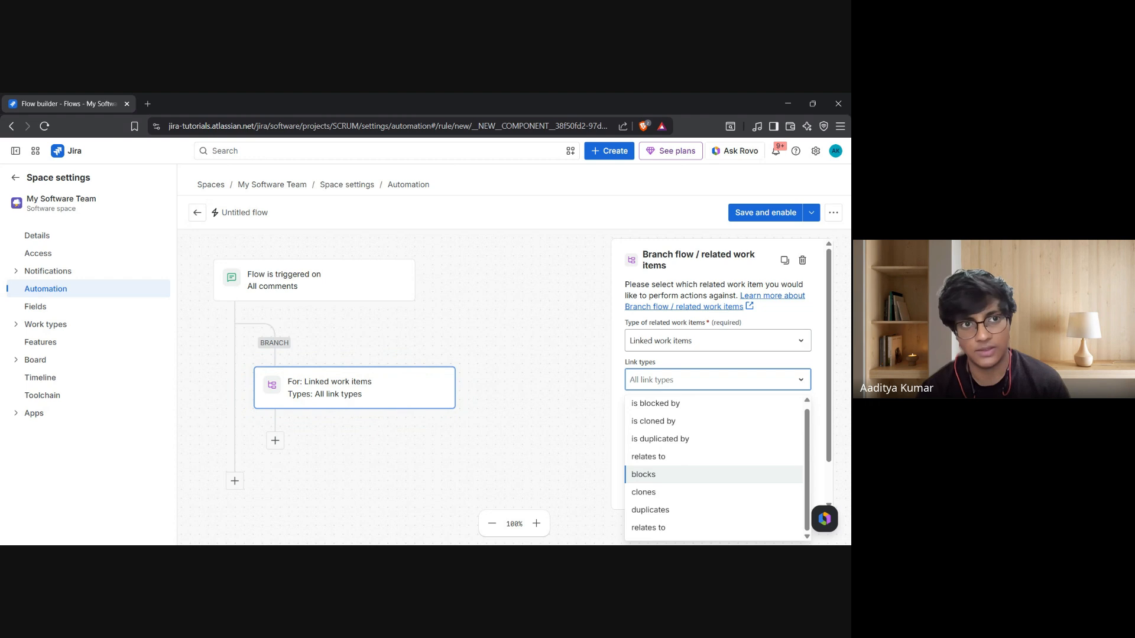
pyautogui.click(670, 478)
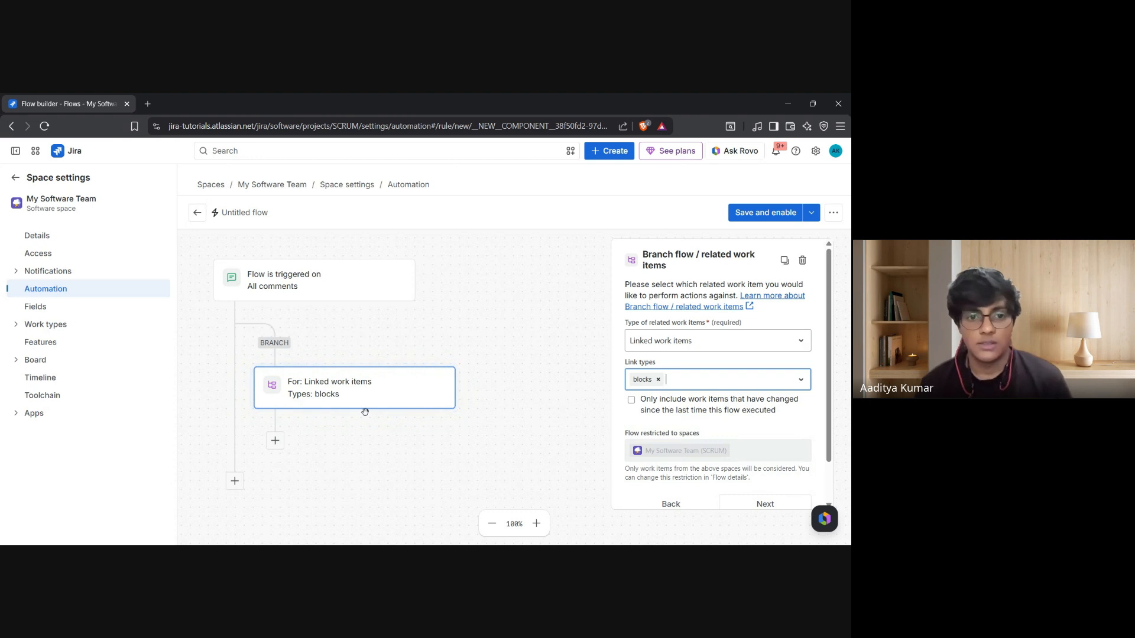
pyautogui.scroll(-1, 649, 413)
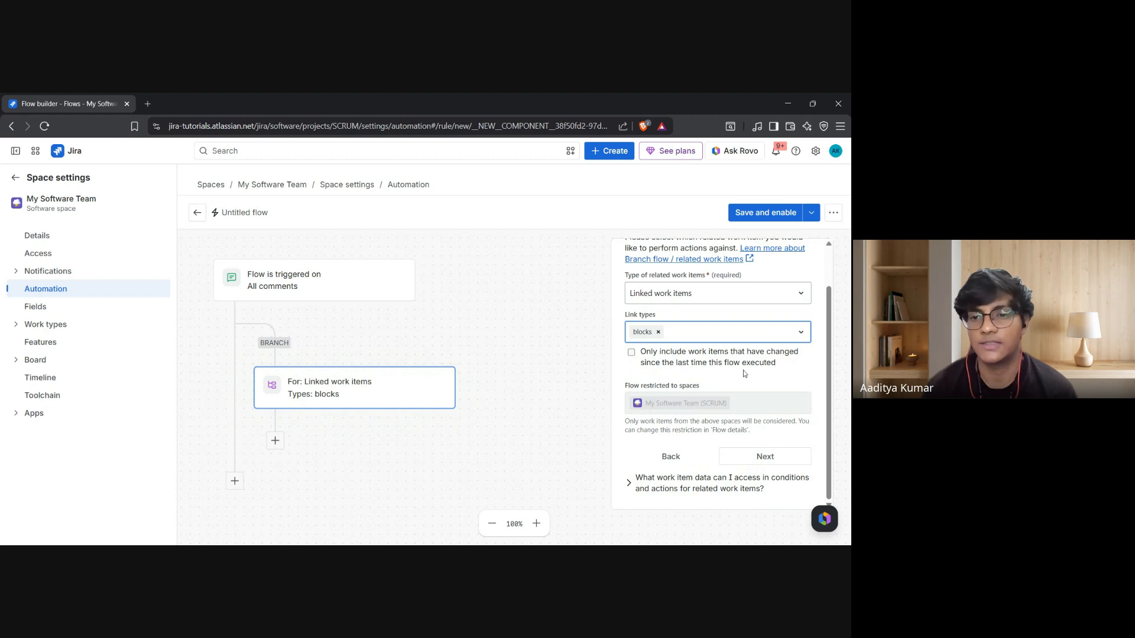
pyautogui.click(760, 461)
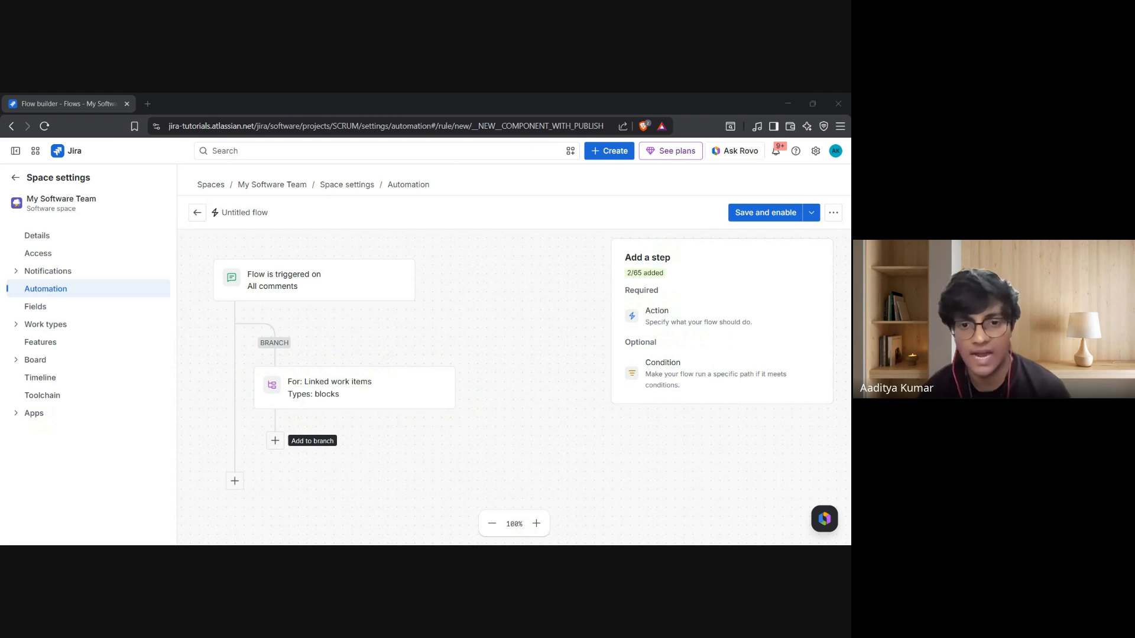
# - Inside the linked work items branch, search the actions for "comment" and add the Comment on work item action
pyautogui.click(275, 440)
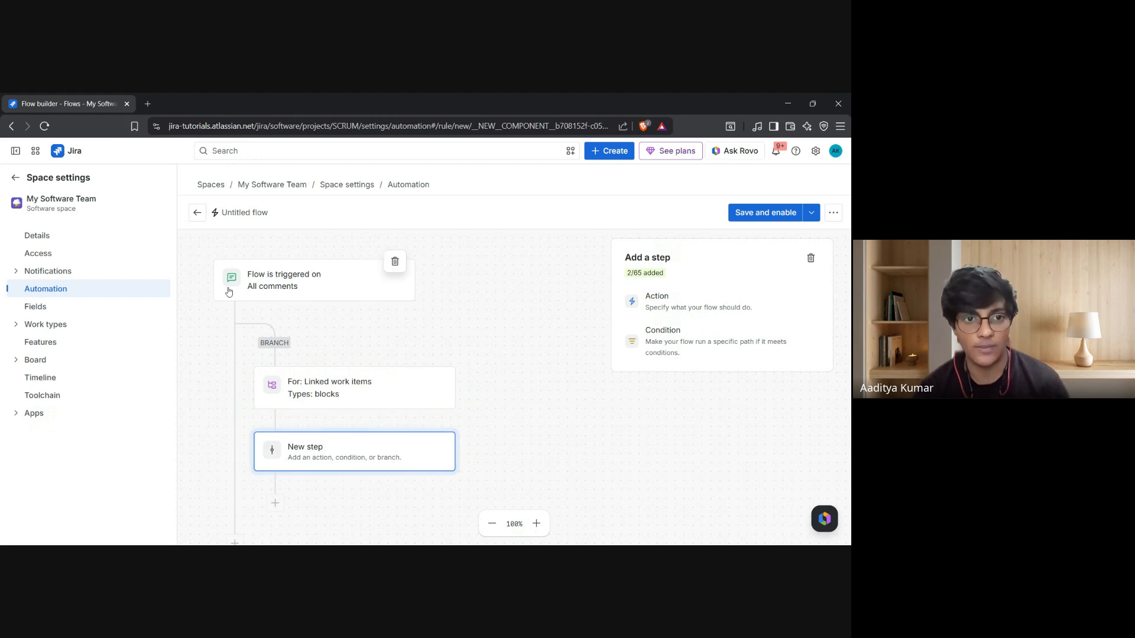
pyautogui.click(691, 314)
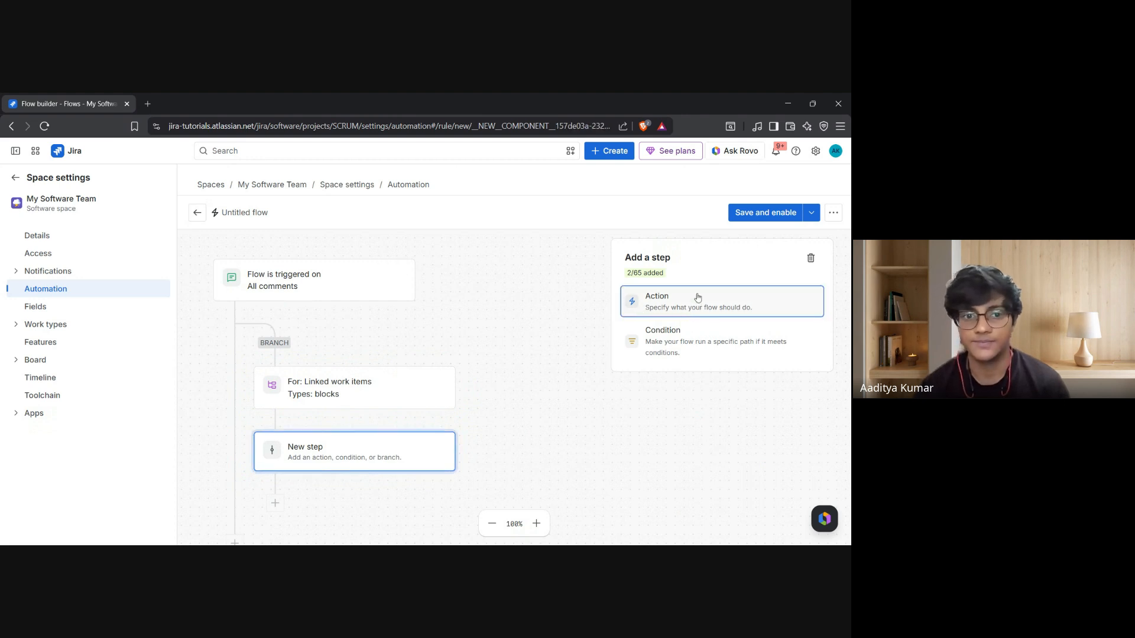
pyautogui.click(697, 298)
pyautogui.write('comment')
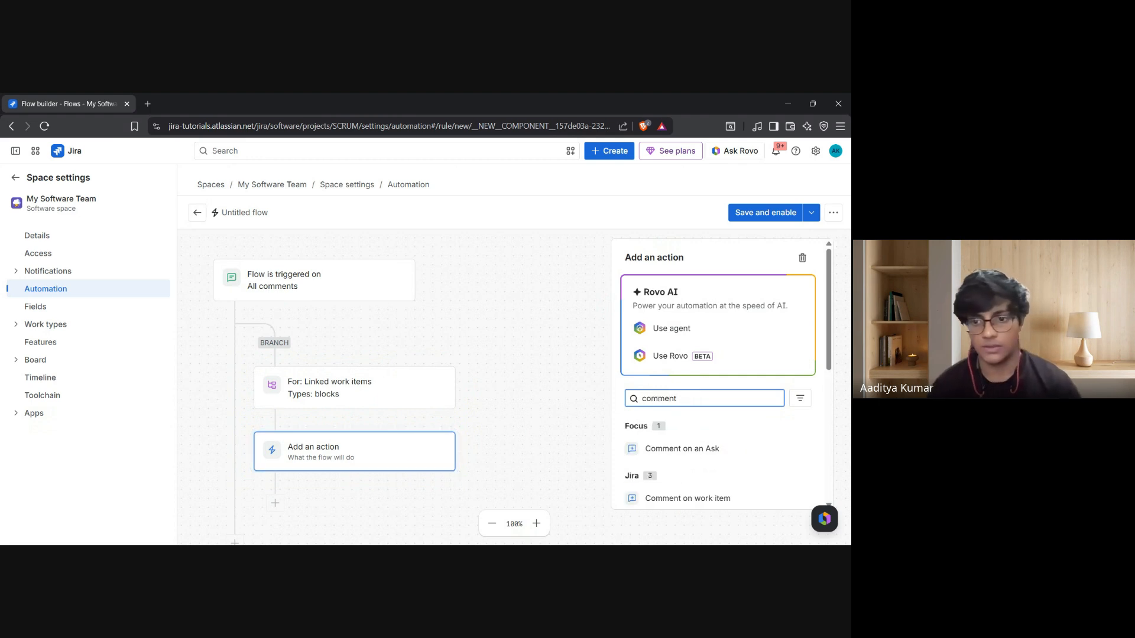
pyautogui.scroll(-2, 752, 418)
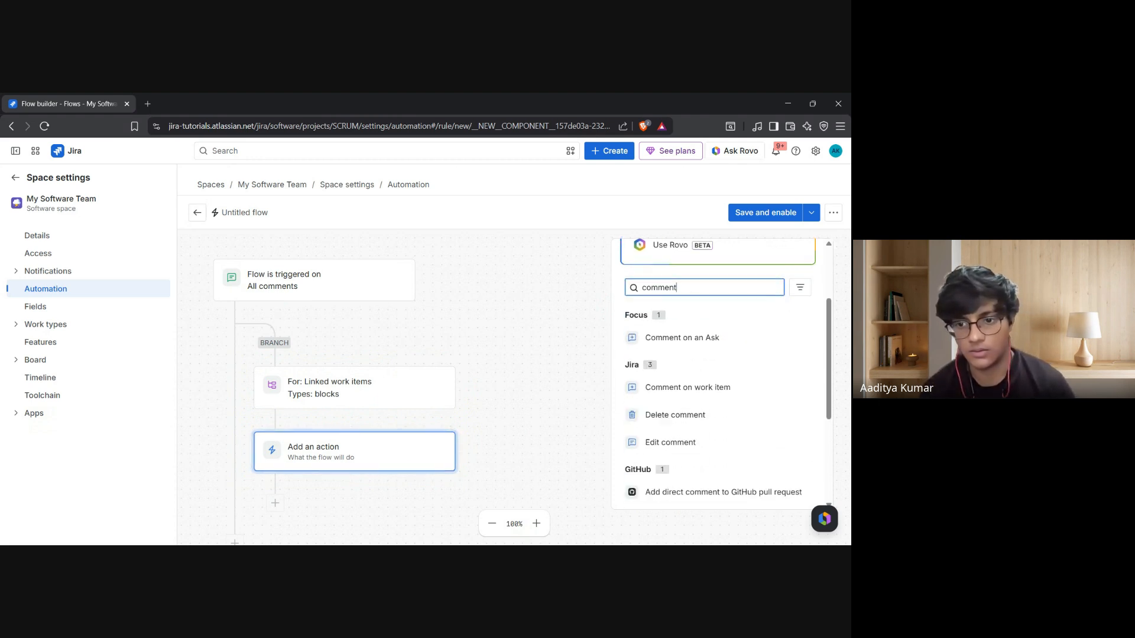
pyautogui.click(710, 389)
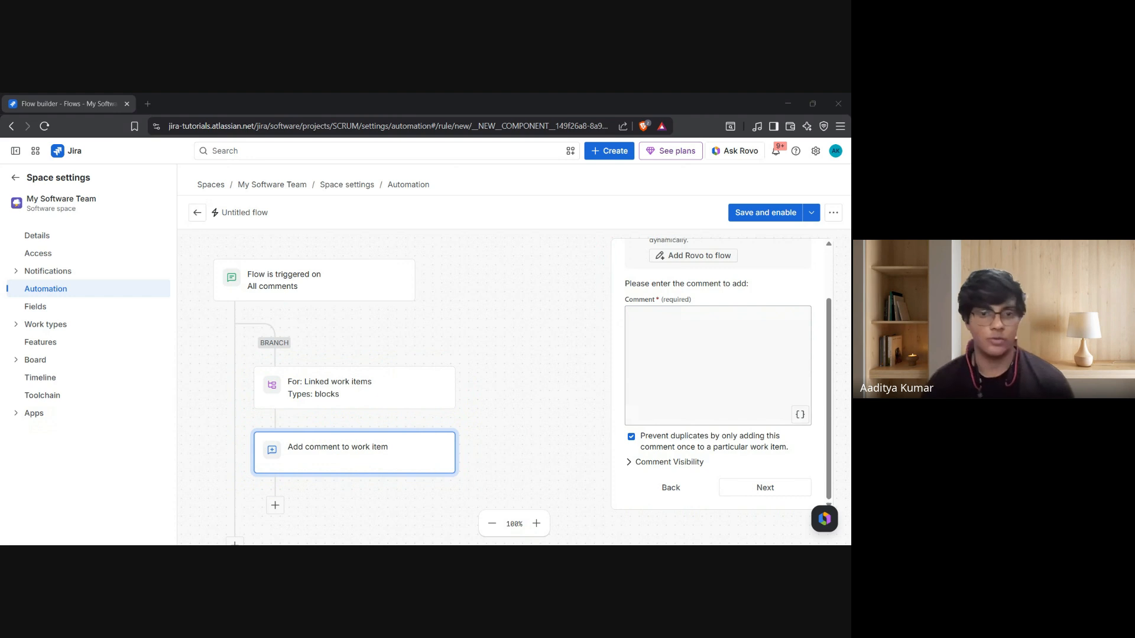
# - Write the action's comment as "Issue updated:-" followed by the smart value {{issue.key}} on a new line
pyautogui.scroll(-2, 401, 406)
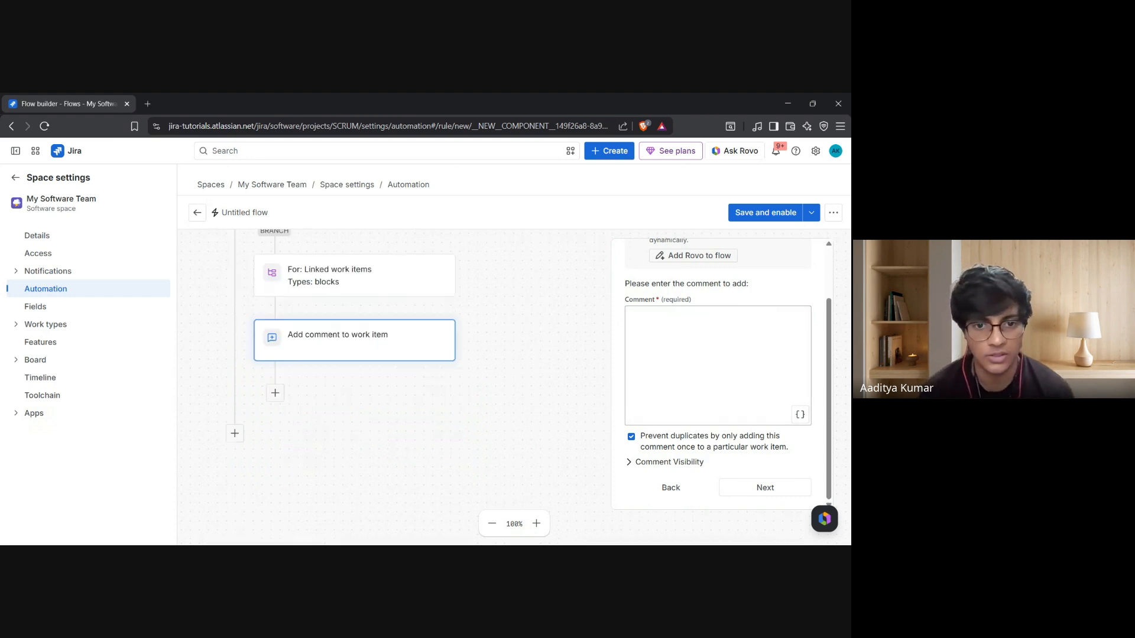
pyautogui.click(630, 316)
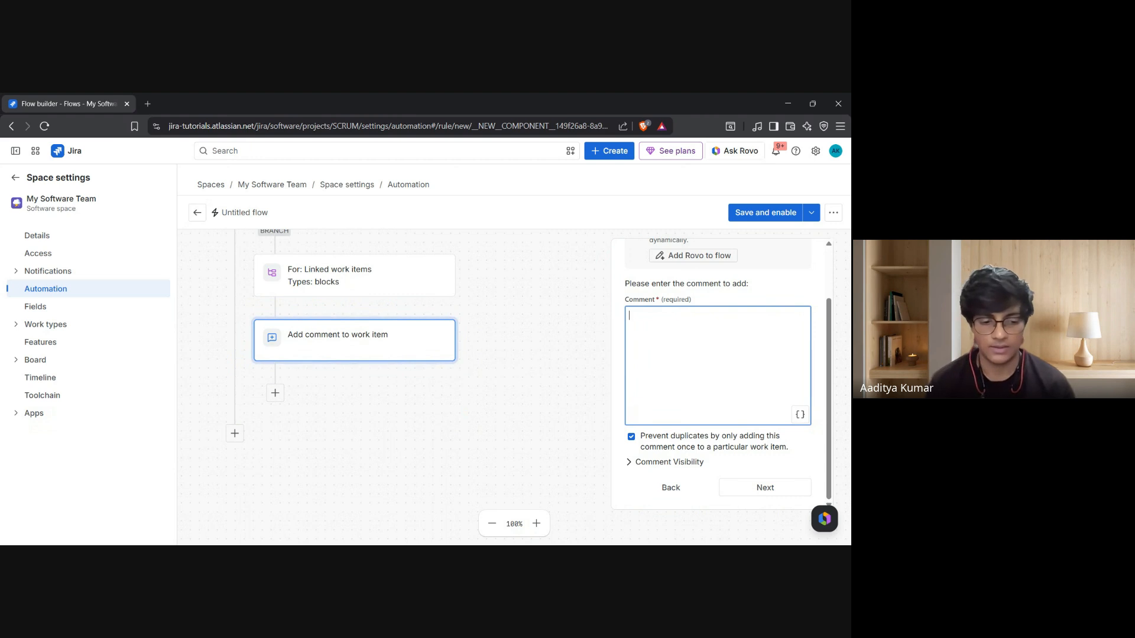
pyautogui.hotkey('alt', 'Tab')
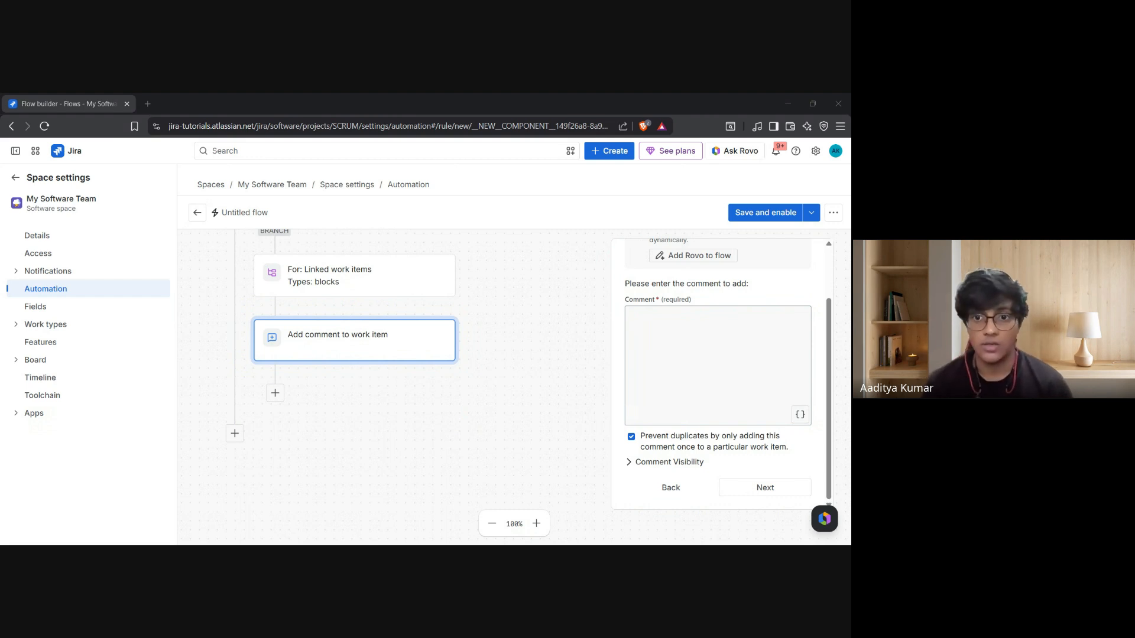
pyautogui.hotkey('alt', 'Tab')
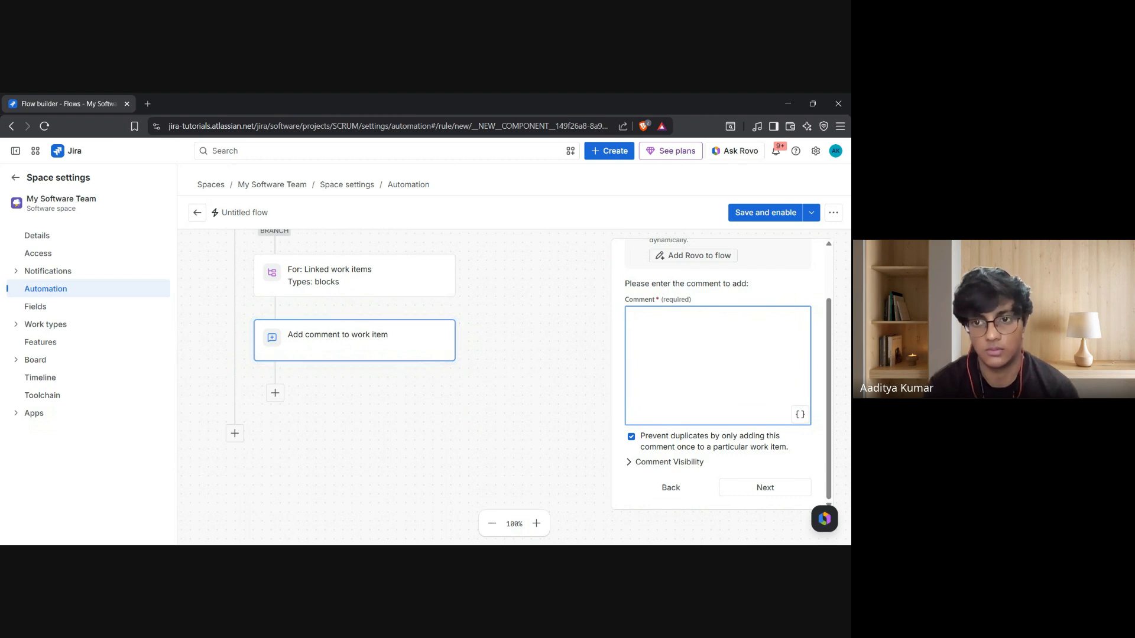
pyautogui.write('Issue updates')
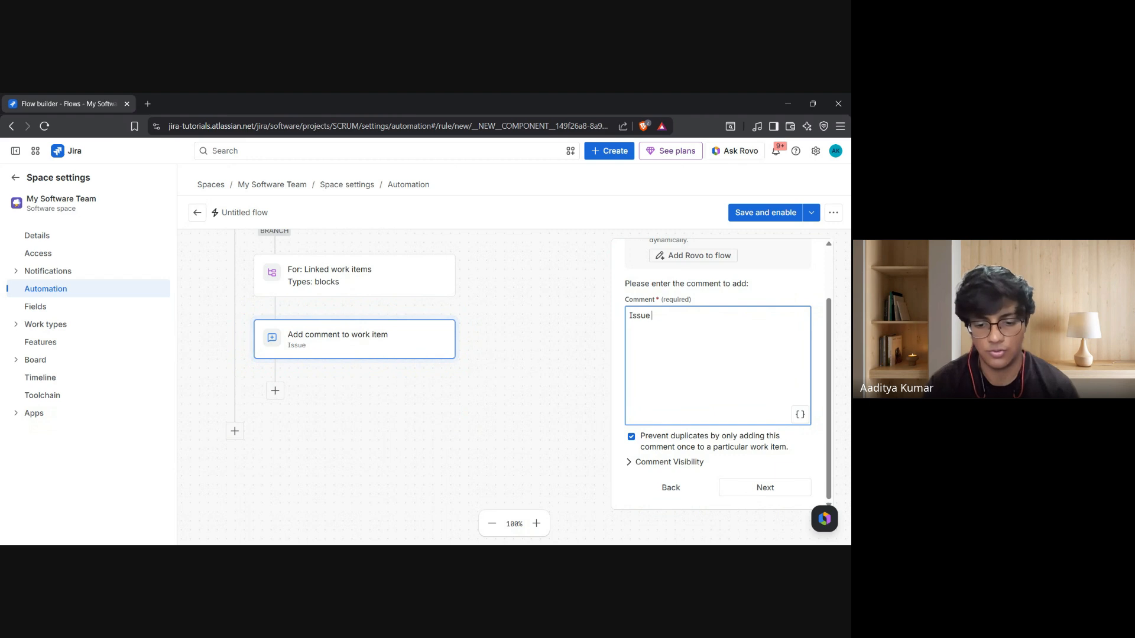
pyautogui.press('BackSpace')
pyautogui.write('dated')
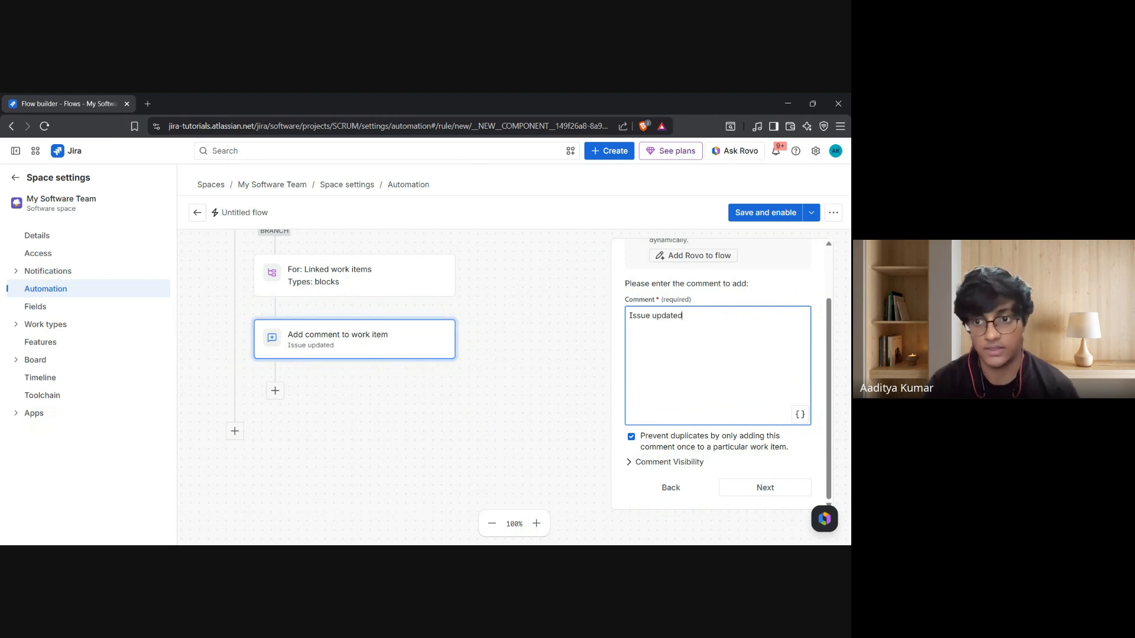
pyautogui.write(':- ')
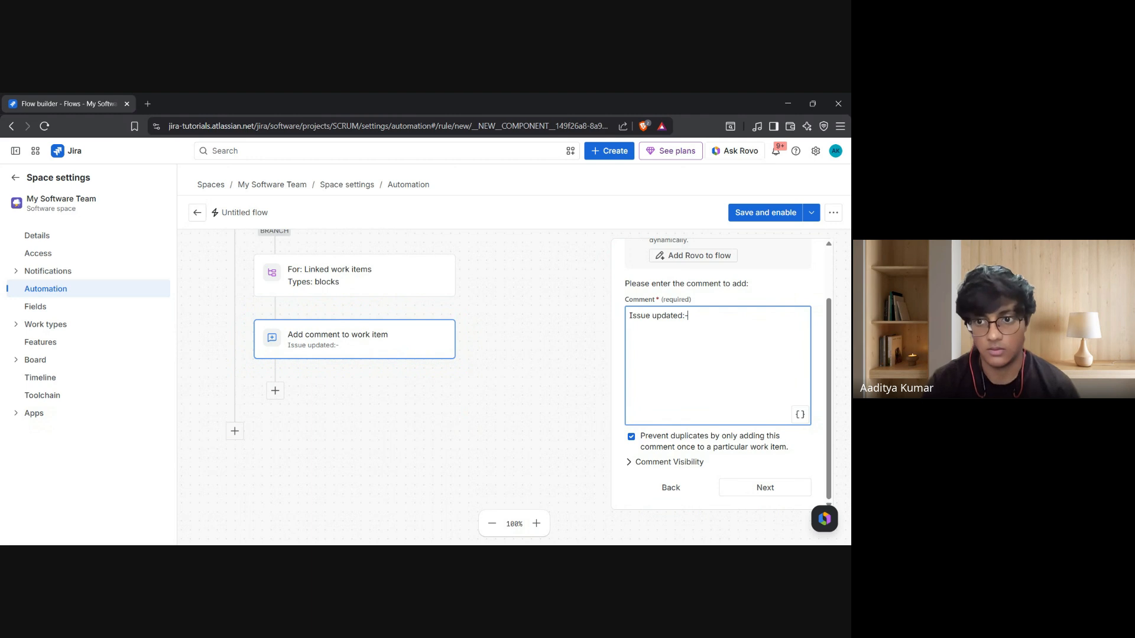
pyautogui.write('{{}}')
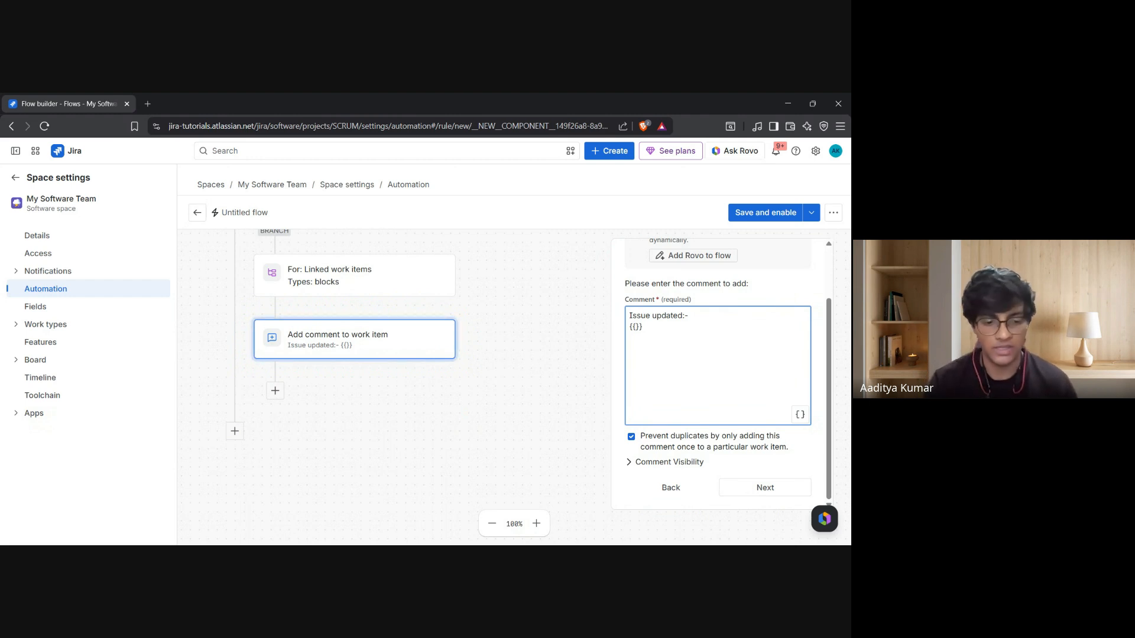
pyautogui.write('i')
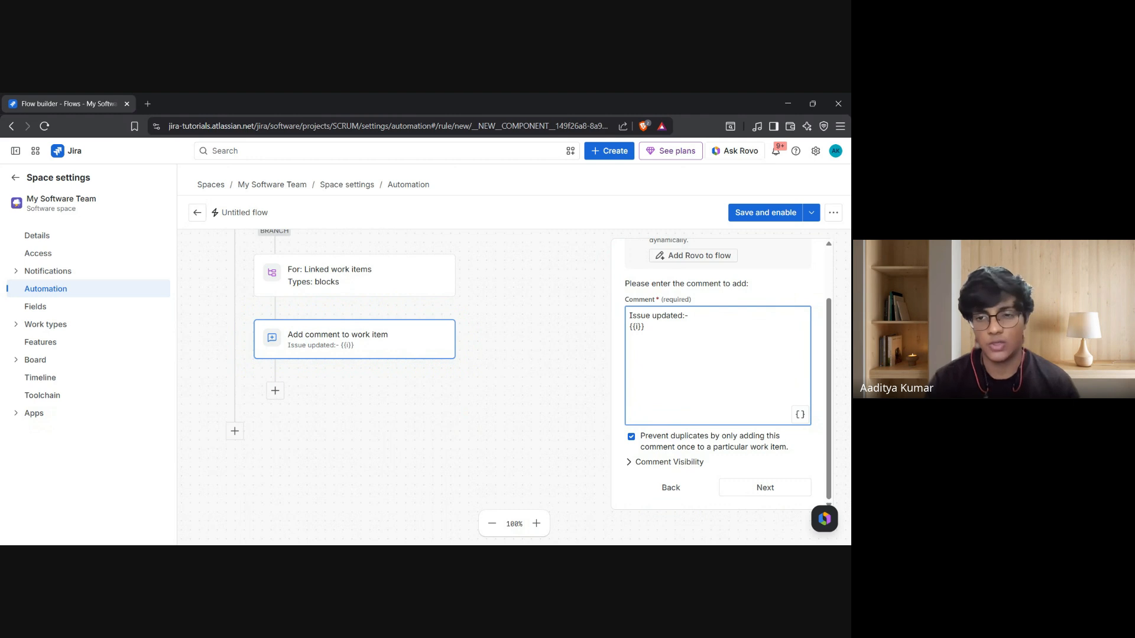
pyautogui.write('ssue.key')
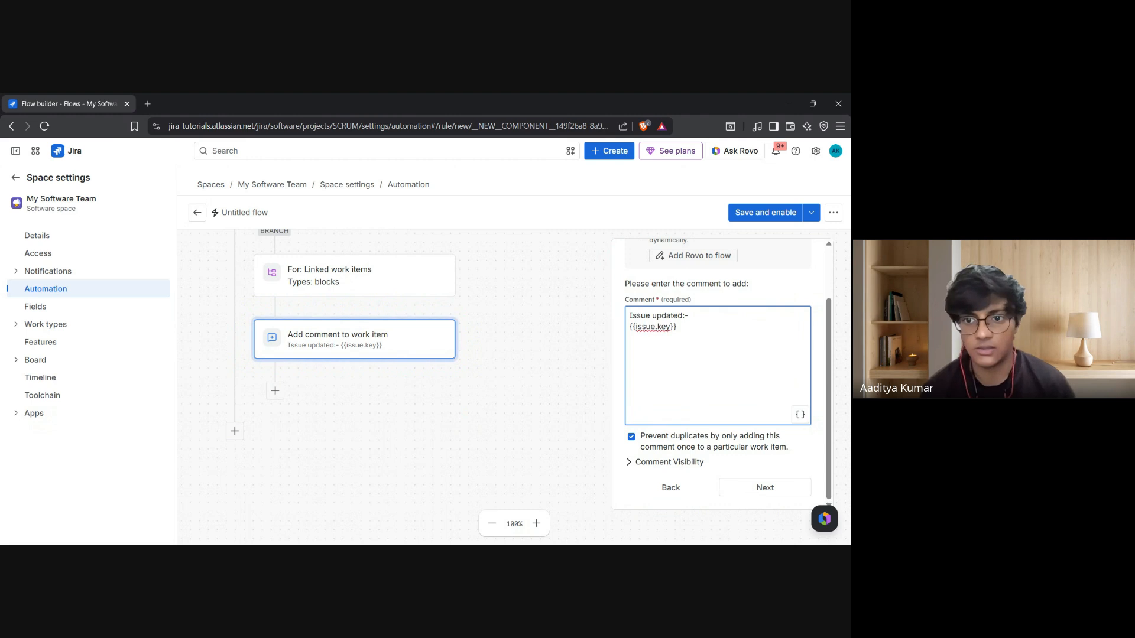
pyautogui.moveTo(636, 327)
pyautogui.mouseDown()
pyautogui.moveTo(670, 327)
pyautogui.moveTo(639, 327)
pyautogui.moveTo(655, 327)
pyautogui.mouseUp()
pyautogui.click(670, 327)
pyautogui.scroll(2, 451, 358)
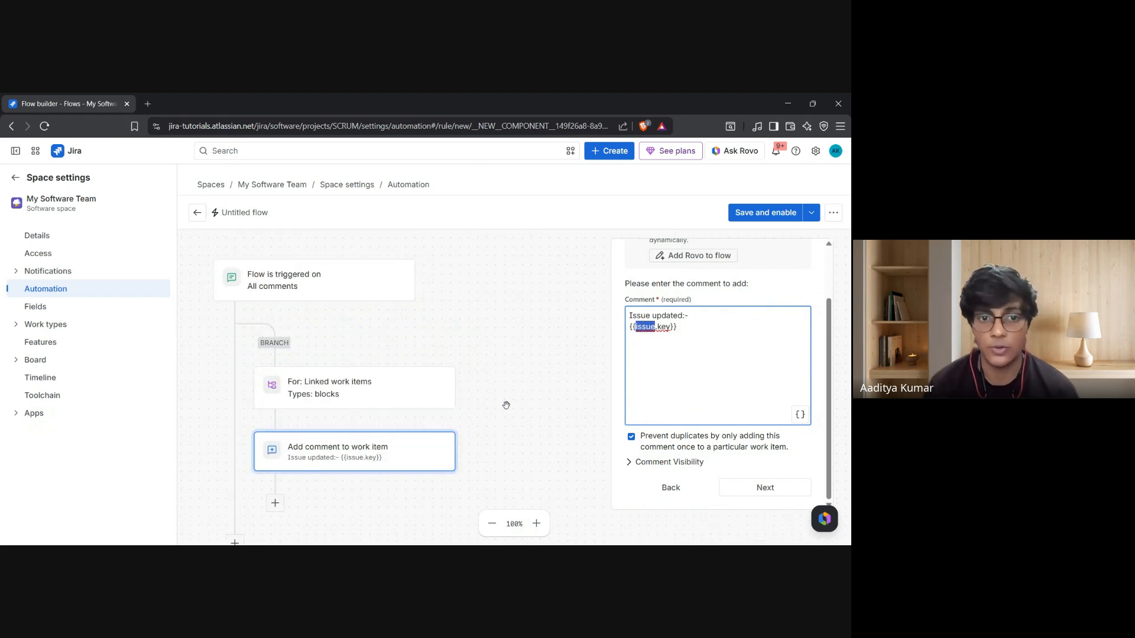
pyautogui.scroll(-1, 529, 403)
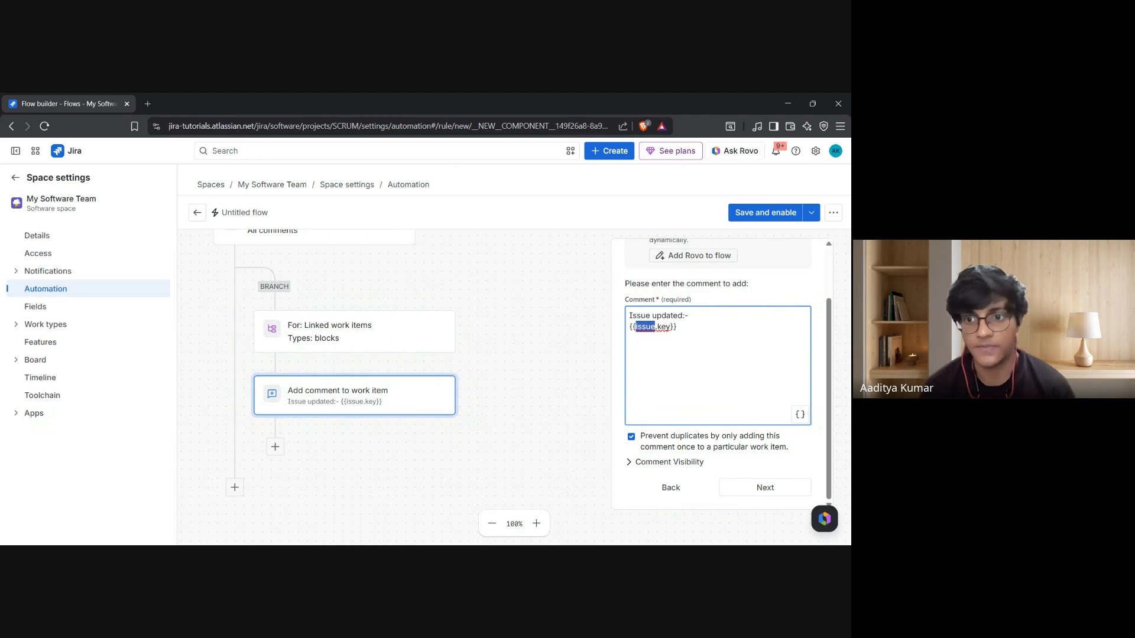
pyautogui.moveTo(645, 326); pyautogui.dragTo(643, 326)
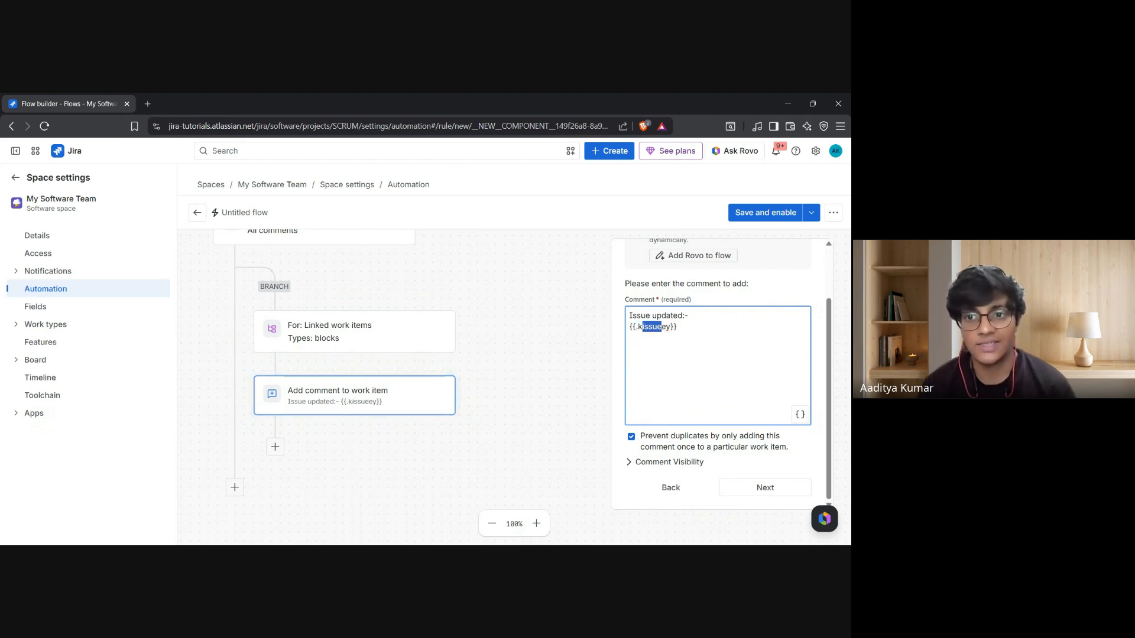
pyautogui.hotkey('ctrl', 'z')
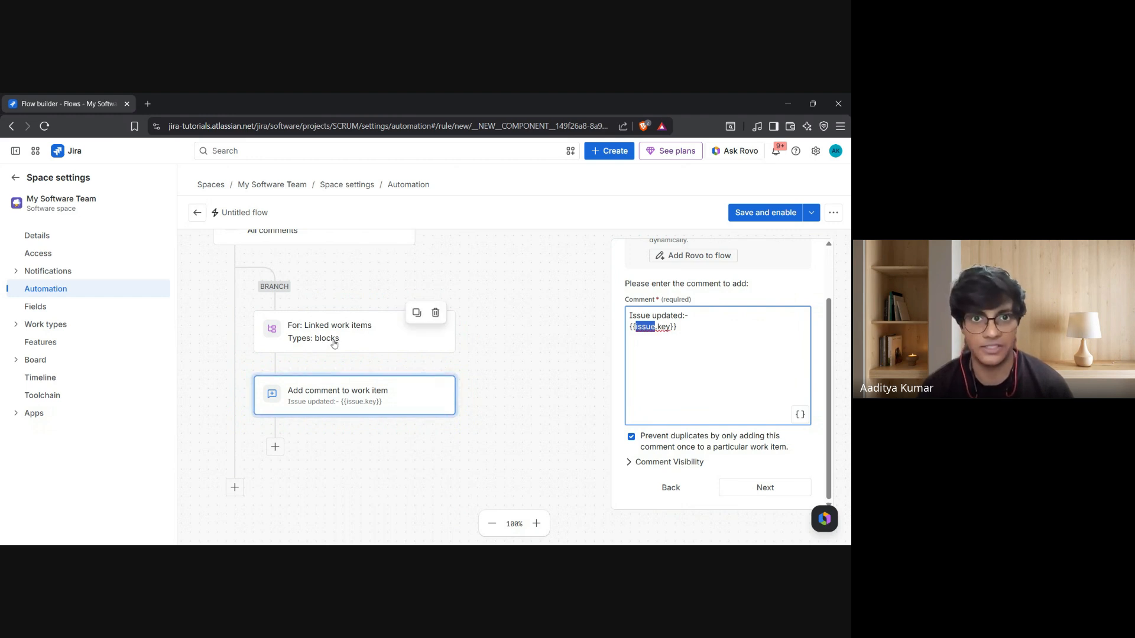
# - Insert "trigger" before "issue" in the comment's smart value, making it {{triggerissue.key}}
pyautogui.scroll(2, 328, 340)
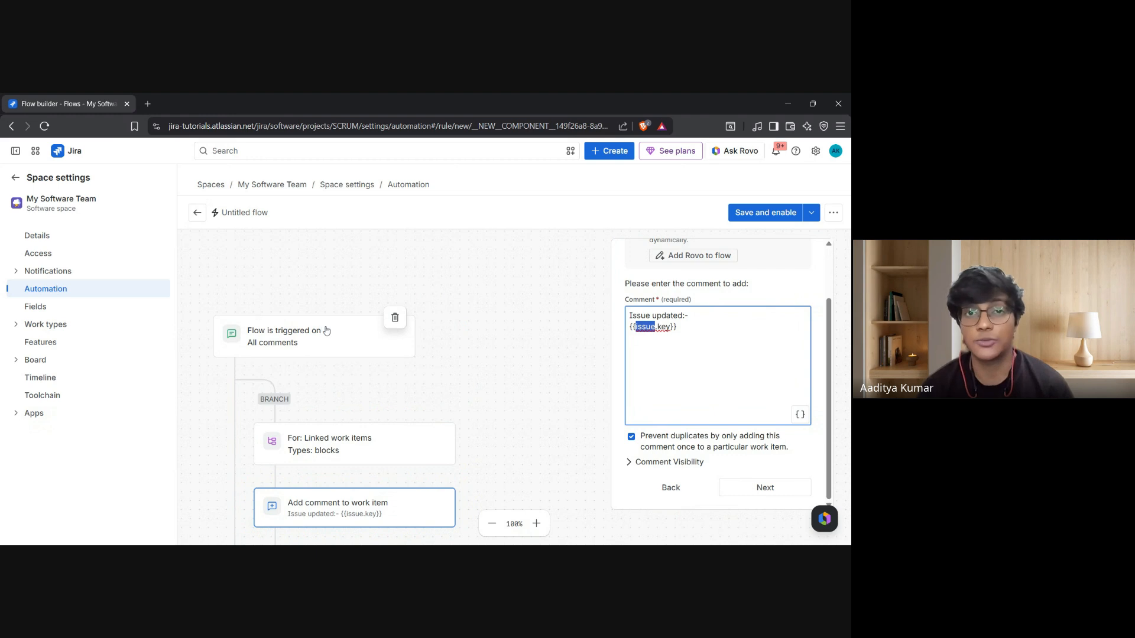
pyautogui.click(636, 327)
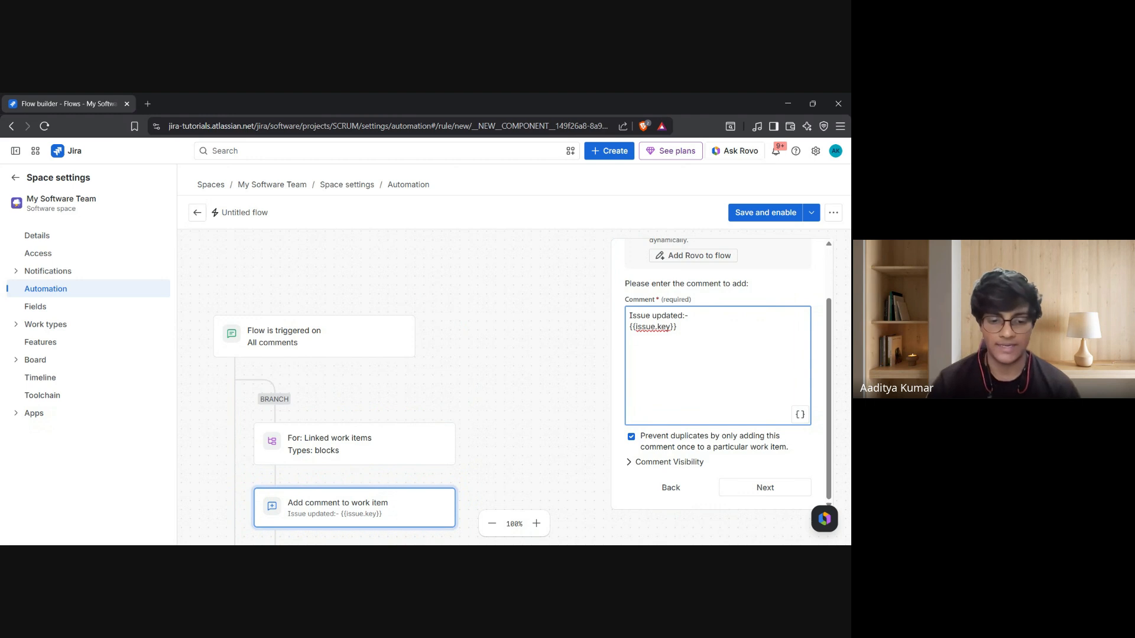
pyautogui.write('trigger')
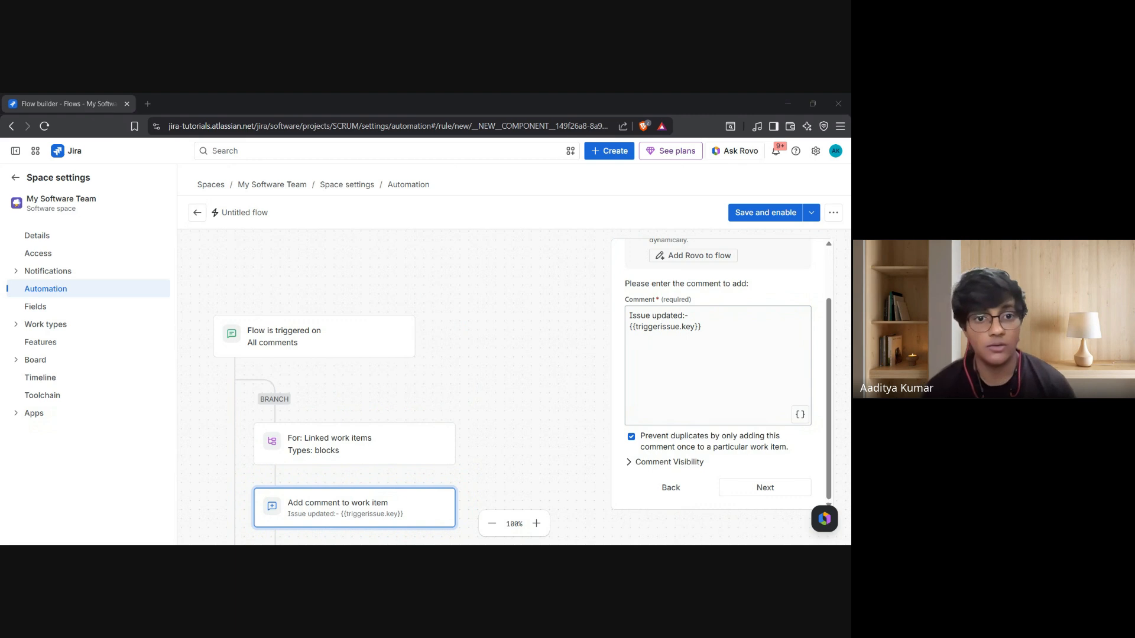
# - Capitalize the "i" in the comment's smart value so it reads {{triggerIssue.key}}
pyautogui.click(661, 326)
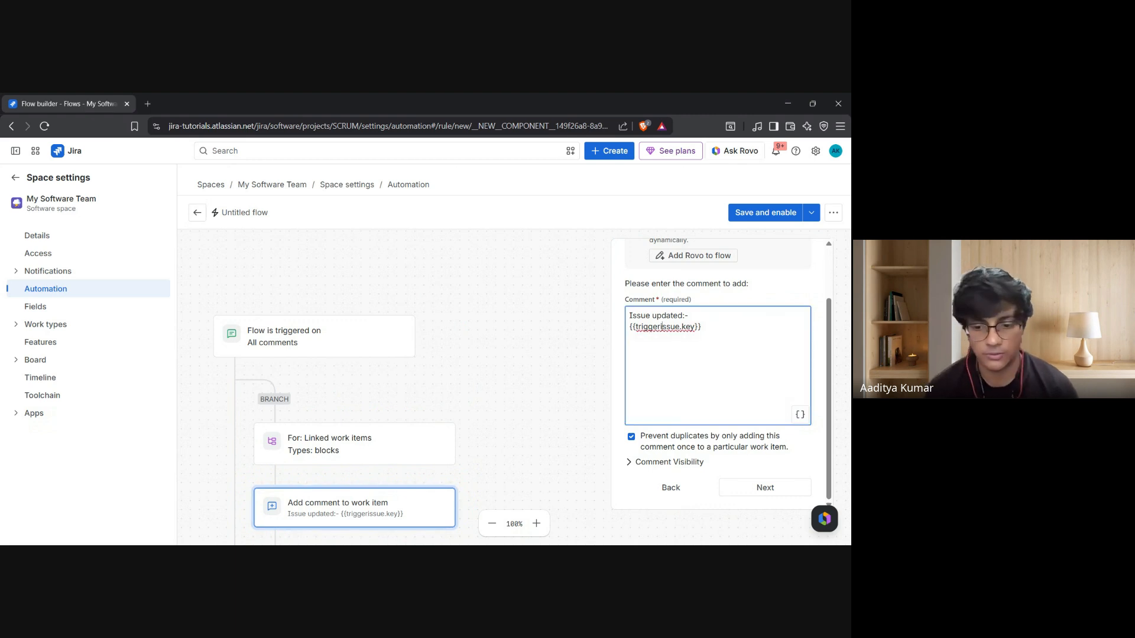
pyautogui.press('Delete')
pyautogui.write('I')
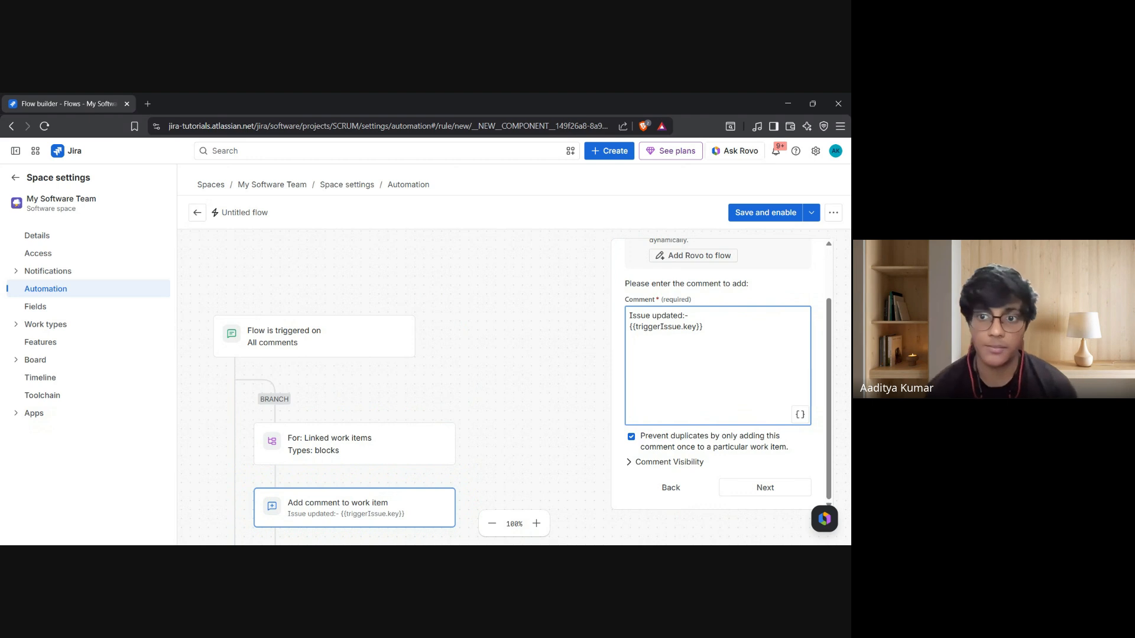
pyautogui.moveTo(636, 327); pyautogui.dragTo(701, 327)
pyautogui.click(701, 326)
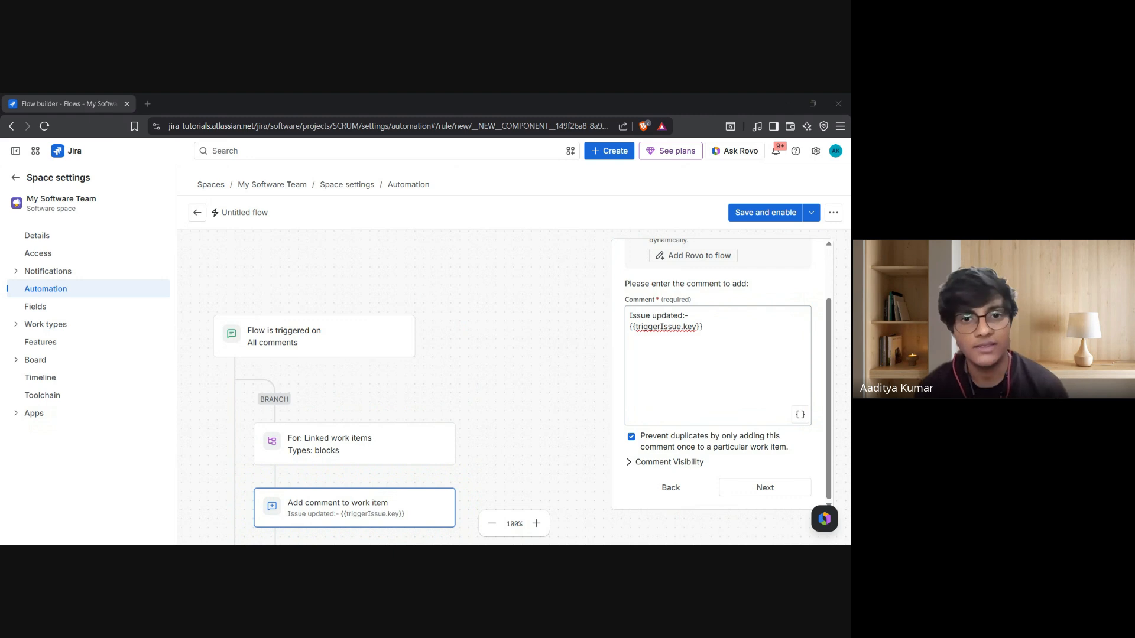
# - Below the {{triggerIssue.key}} line, leave a blank line and add the label "last comment:-" to the comment
pyautogui.click(704, 327)
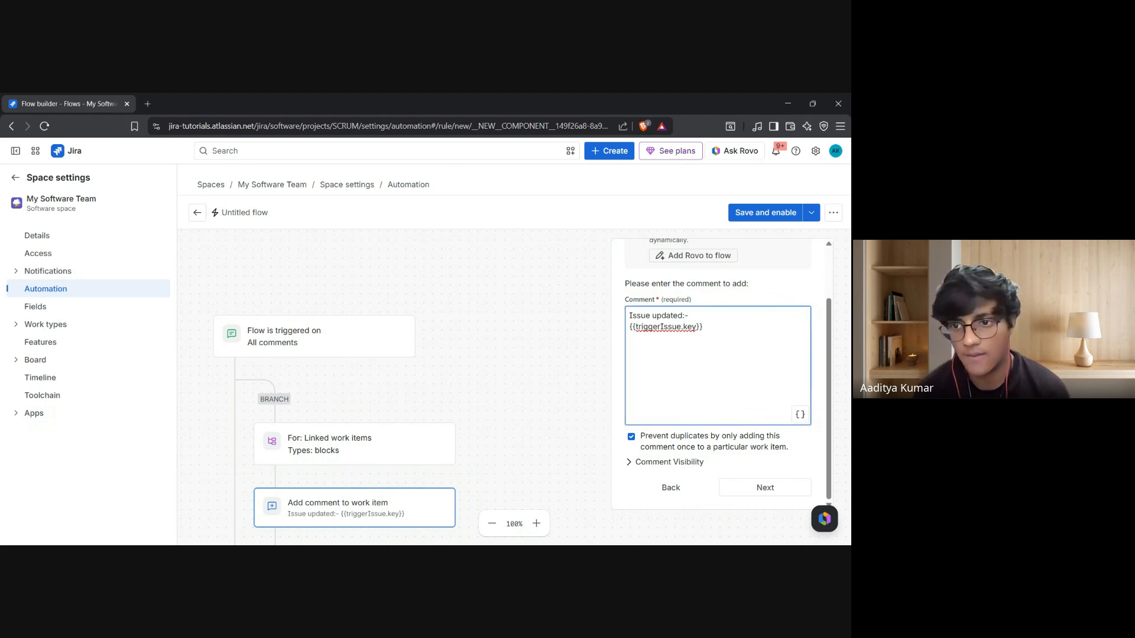
pyautogui.press('Return')
pyautogui.press('Return')
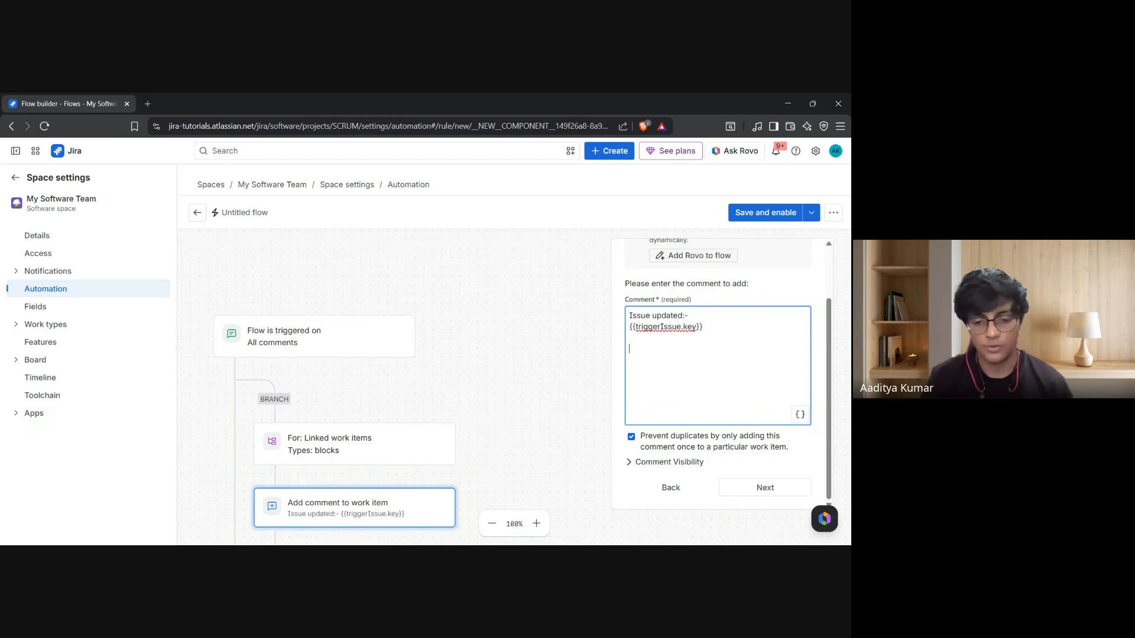
pyautogui.write('last c')
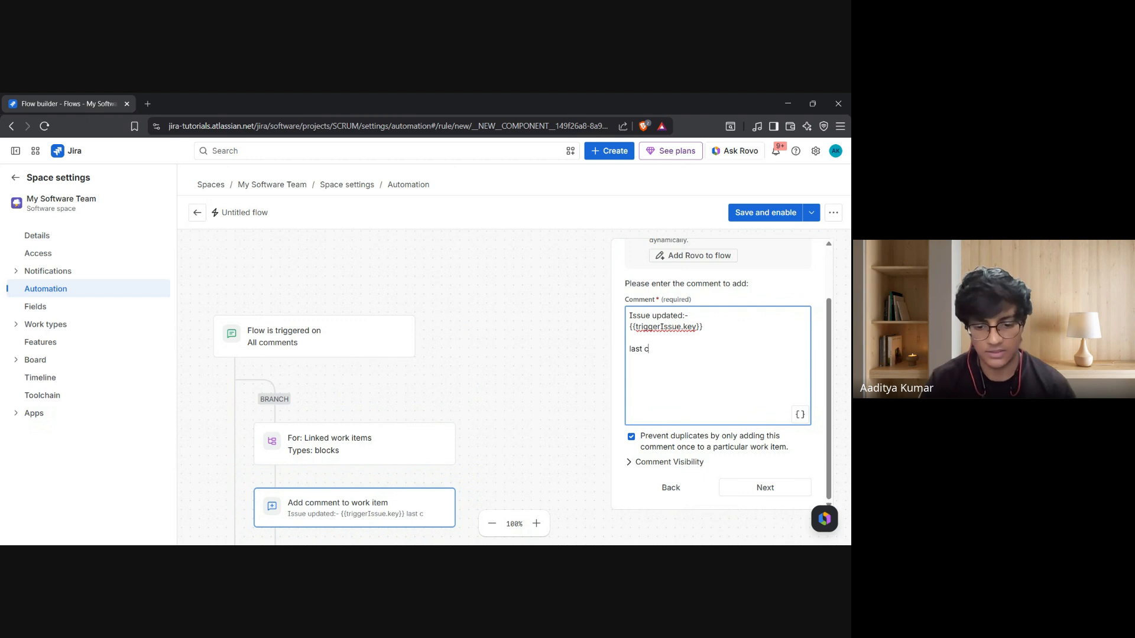
pyautogui.write('omment:')
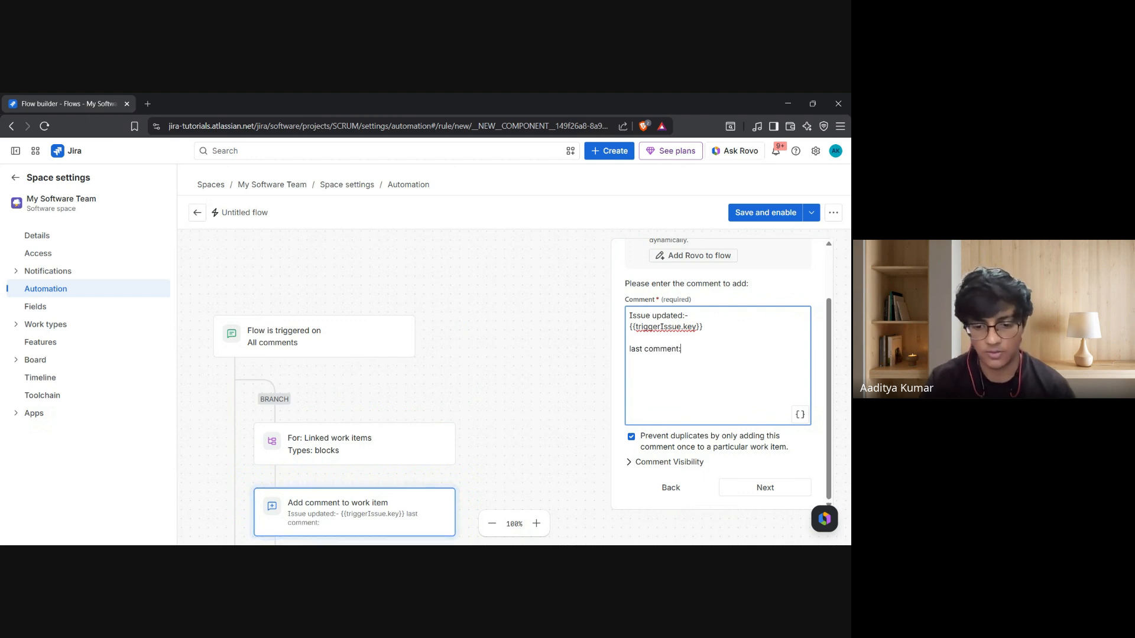
pyautogui.write('-')
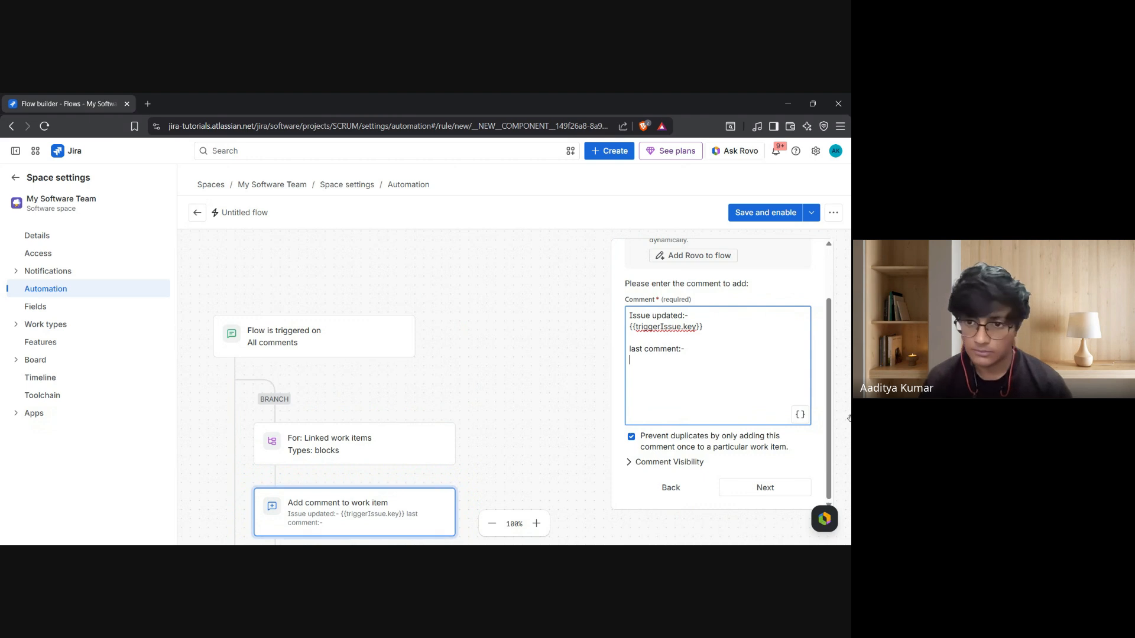
# - On a new line under the "last comment:-" label, add the smart value {{triggerIssue.comments.last.body}}
pyautogui.press('Return')
pyautogui.write('{{triggerIssue.key}}  las')
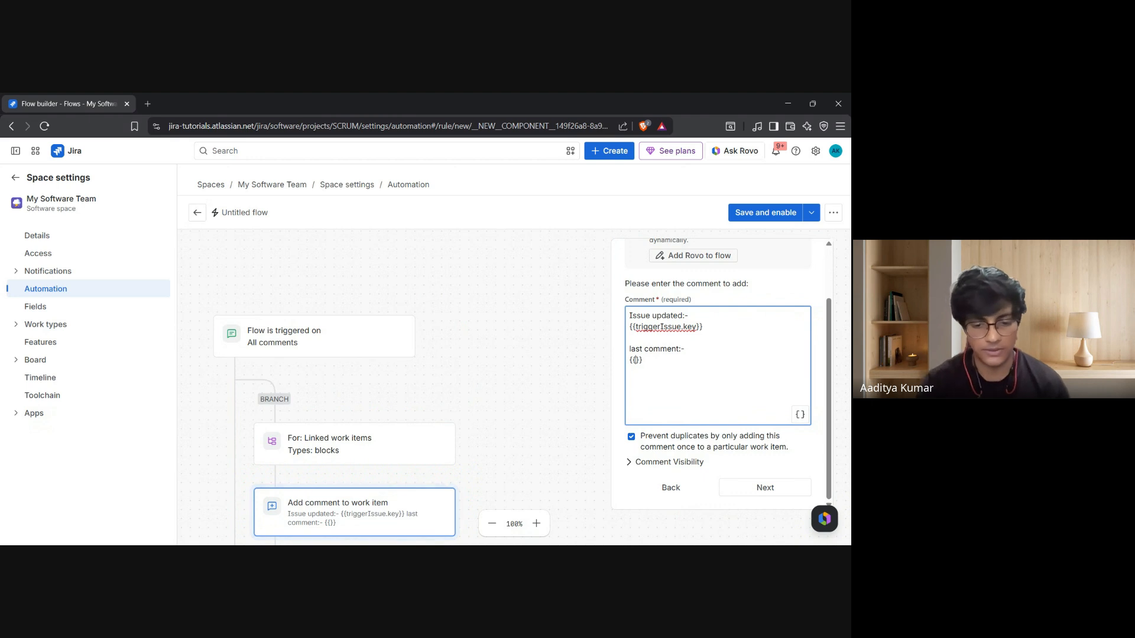
pyautogui.write('t comment:- {{triggerIssu')
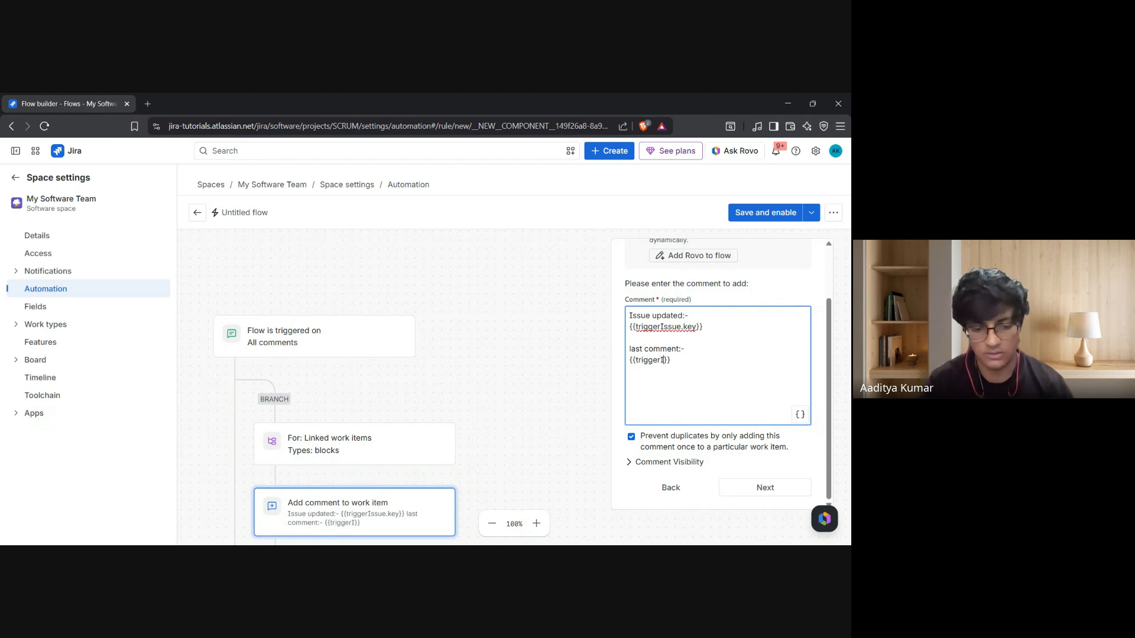
pyautogui.write('e.c')
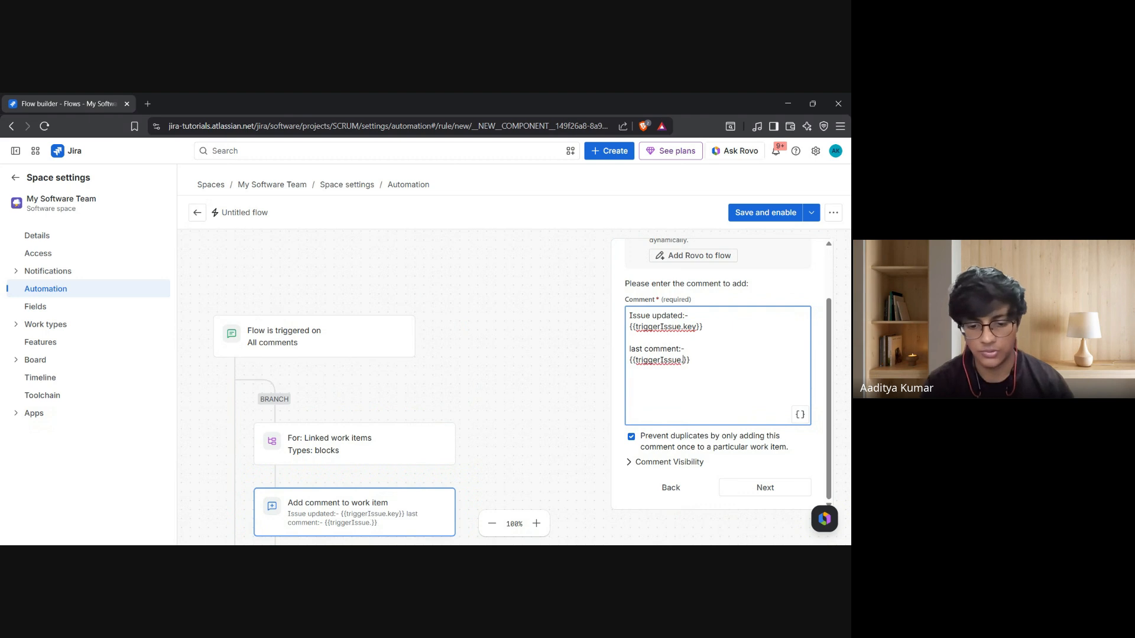
pyautogui.write('omments.la')
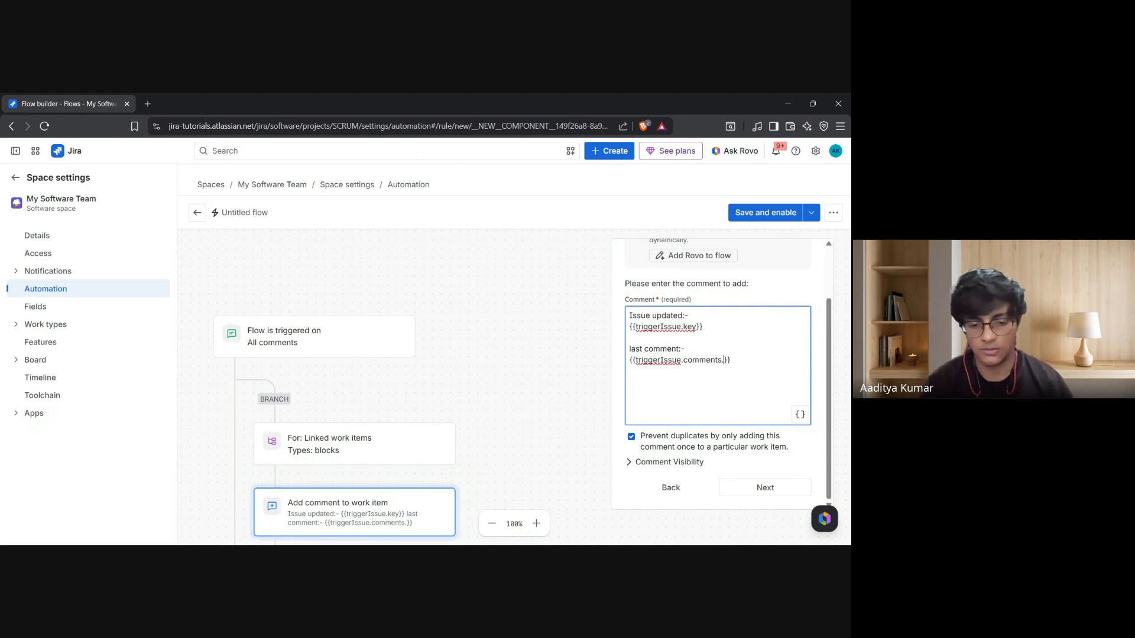
pyautogui.write('st.body')
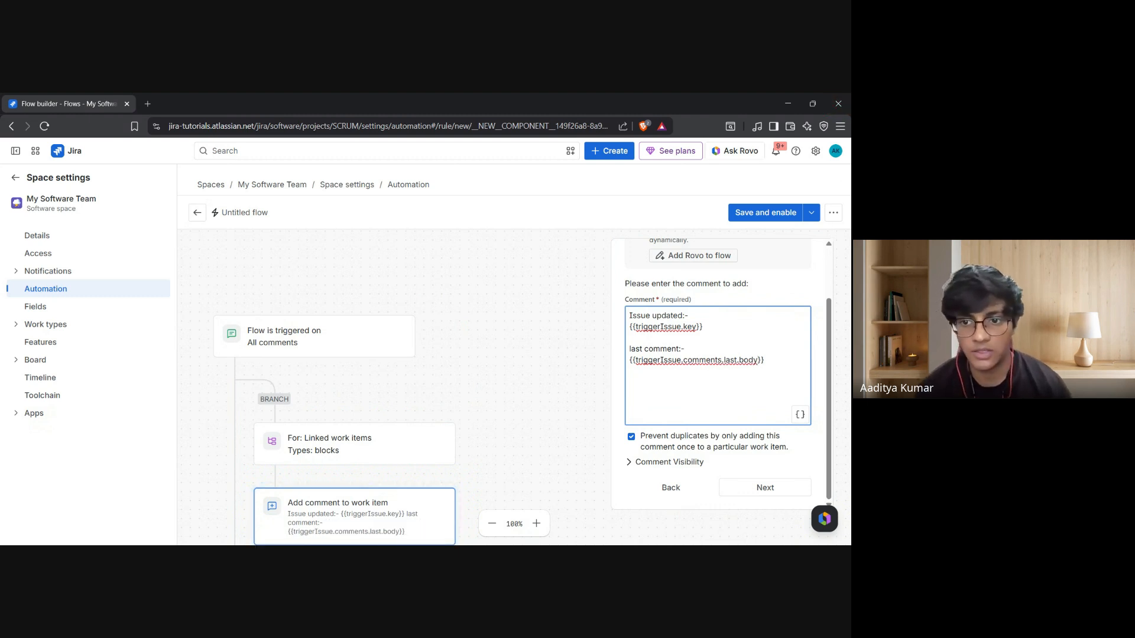
# - Review the comment text line by line, including the issue key and last comment smart values
pyautogui.moveTo(683, 360); pyautogui.dragTo(758, 360)
pyautogui.click(758, 360)
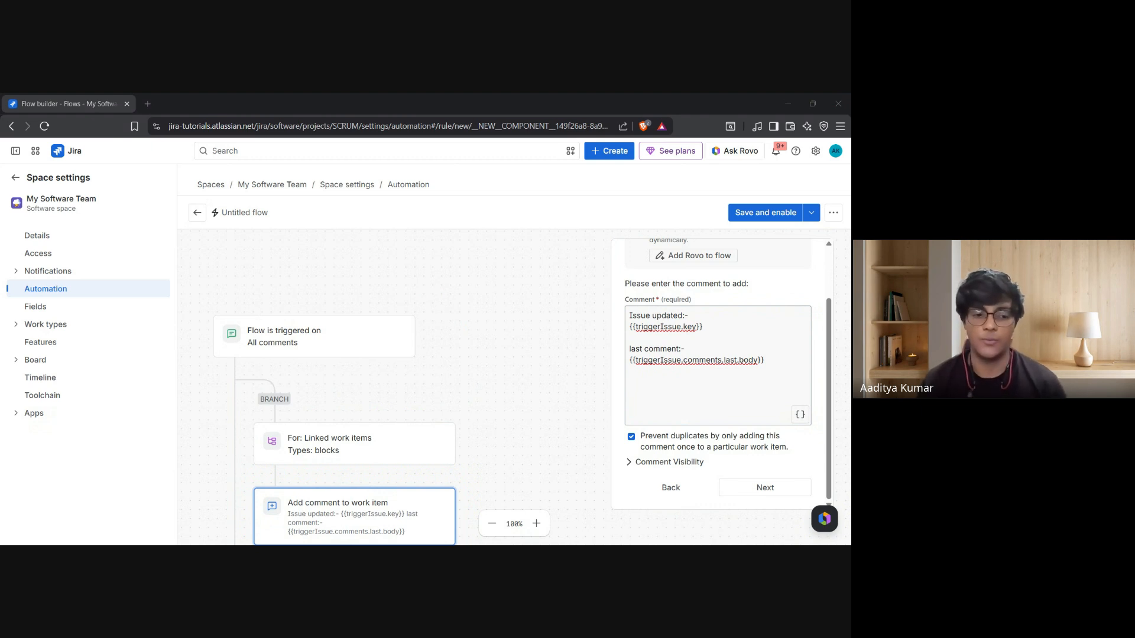
pyautogui.click(759, 360)
pyautogui.moveTo(635, 360); pyautogui.dragTo(760, 360)
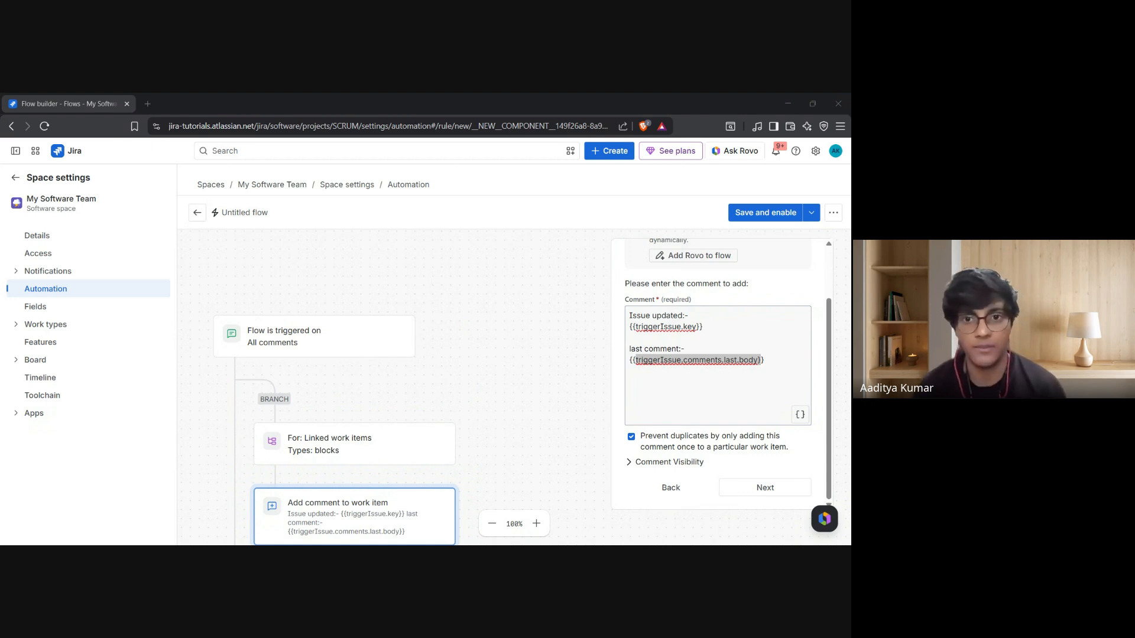
pyautogui.hotkey('alt', 'Tab')
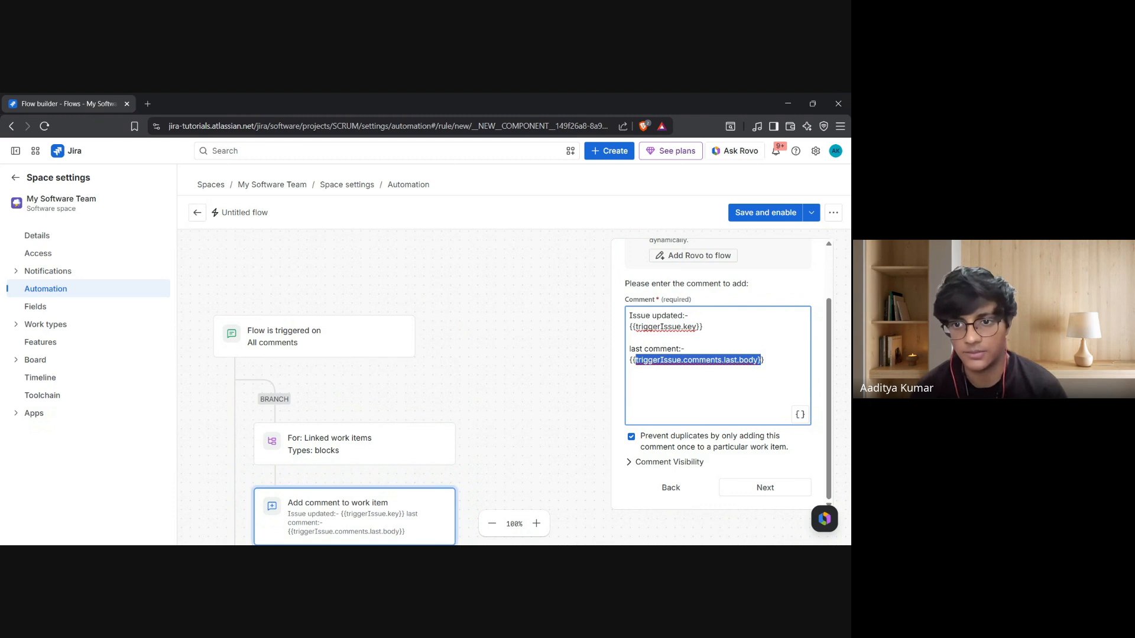
pyautogui.moveTo(630, 326); pyautogui.dragTo(760, 360)
pyautogui.hotkey('alt', 'Tab')
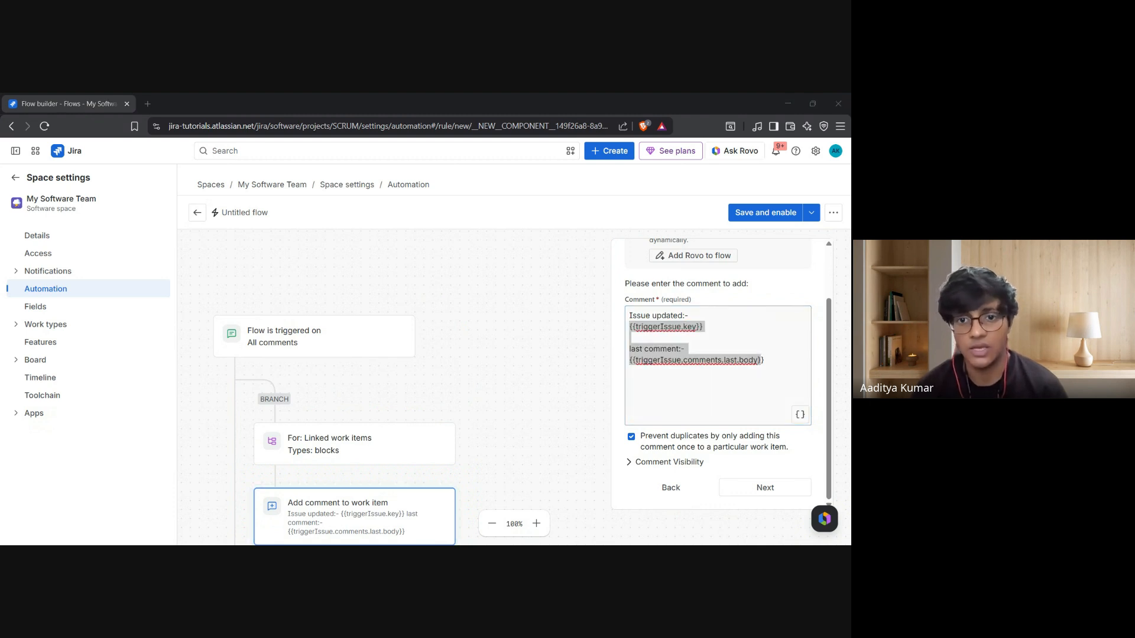
pyautogui.hotkey('alt', 'Tab')
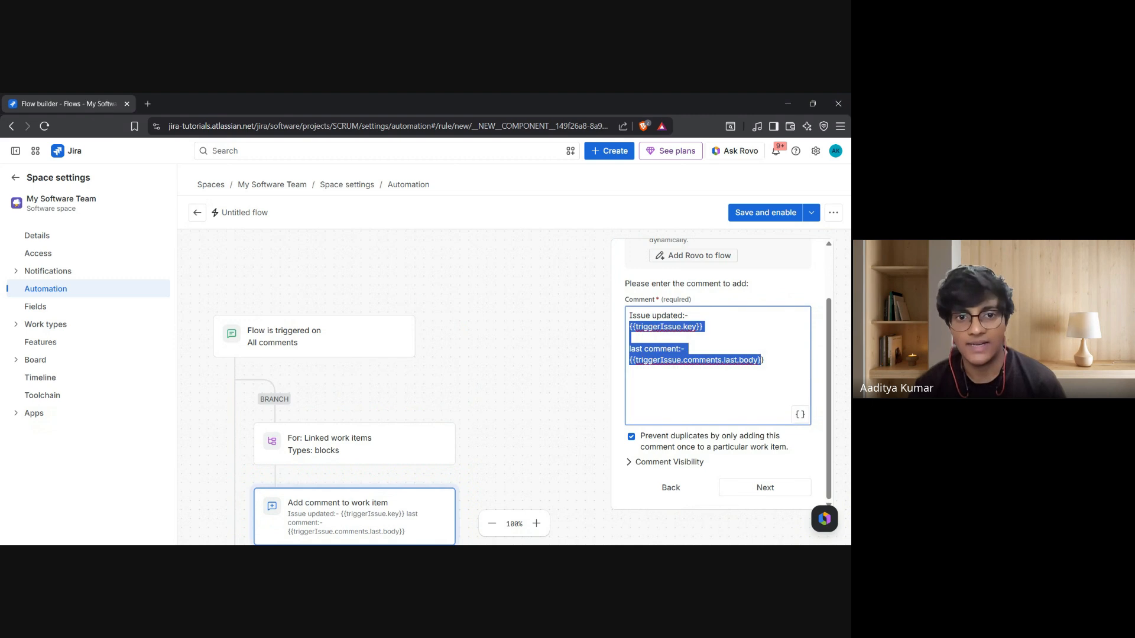
pyautogui.press('Right')
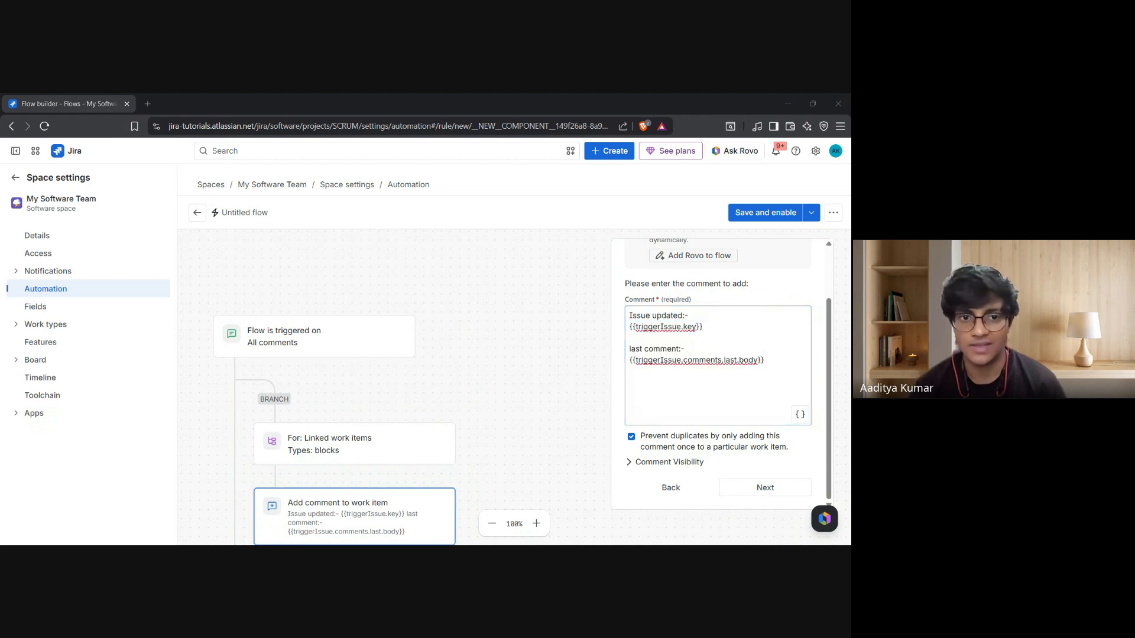
pyautogui.hotkey('alt', 'Tab')
pyautogui.hotkey('ctrl', 'Home')
pyautogui.hotkey('shift', 'End')
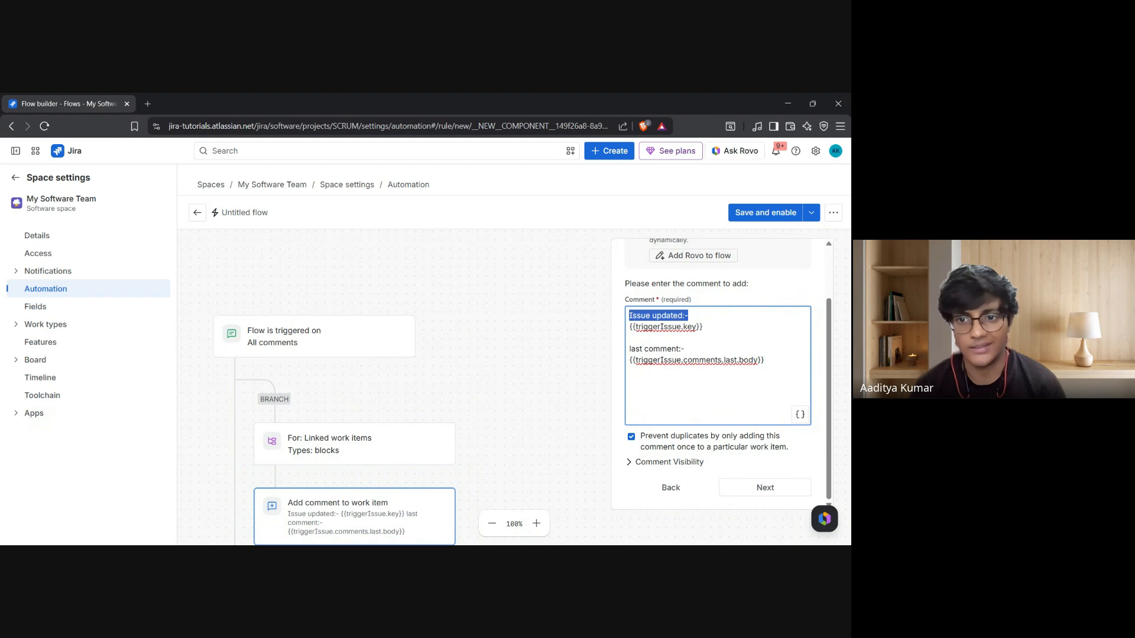
pyautogui.press('Down')
pyautogui.press('Home')
pyautogui.hotkey('shift', 'End')
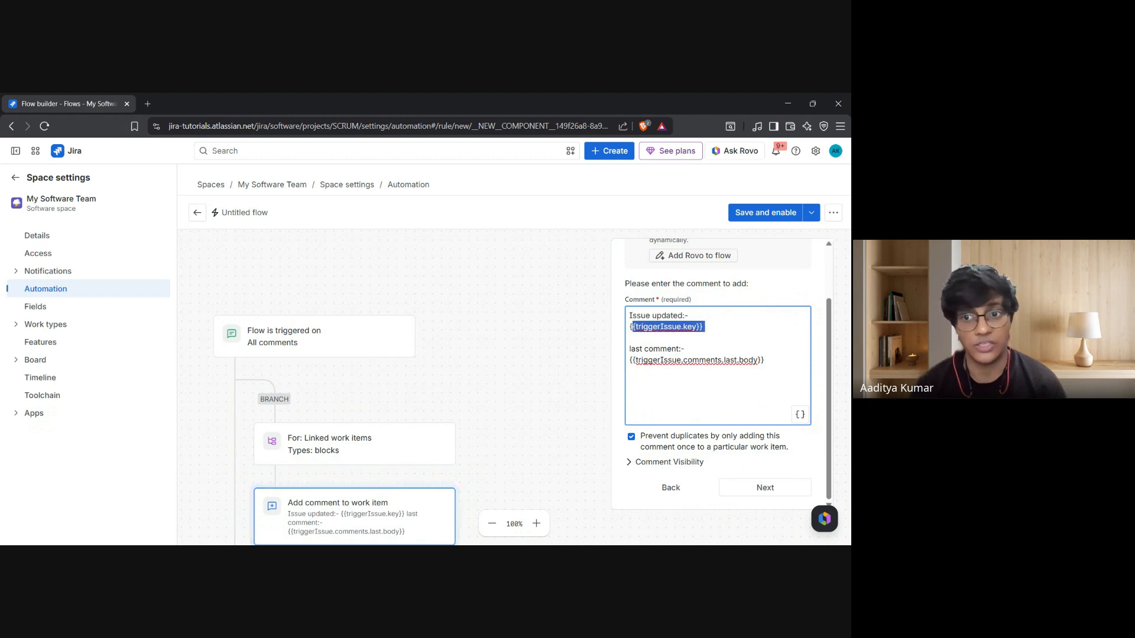
pyautogui.hotkey('alt', 'Tab')
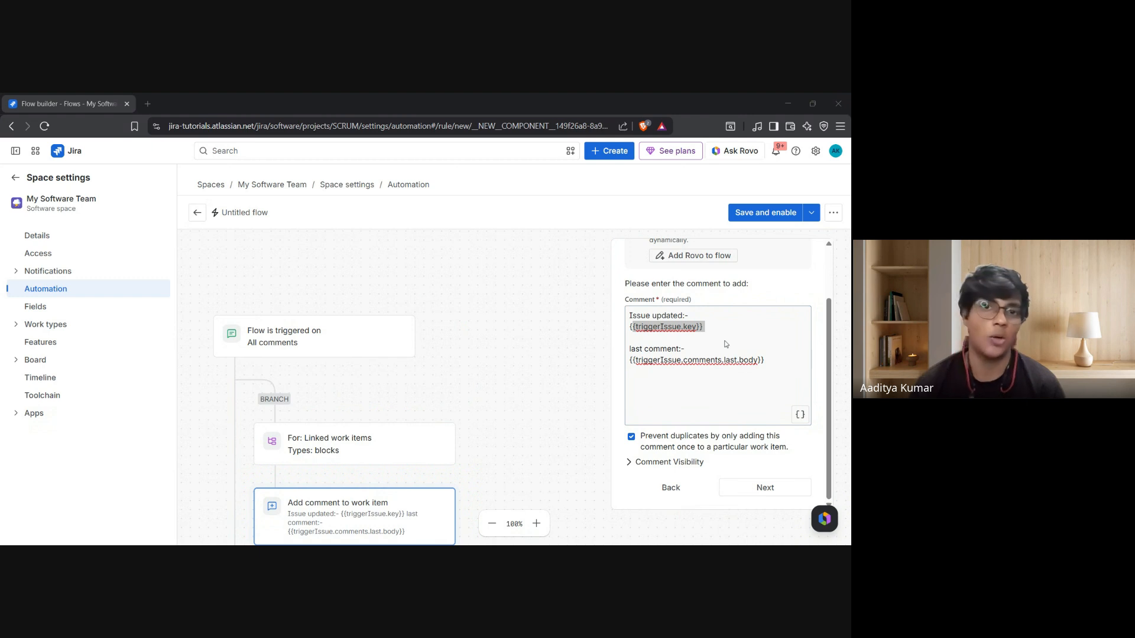
pyautogui.hotkey('alt', 'Tab')
pyautogui.press('Down')
pyautogui.press('Down')
pyautogui.press('Home')
pyautogui.hotkey('shift', 'Right')
pyautogui.hotkey('shift', 'Right')
pyautogui.hotkey('shift', 'Right')
pyautogui.hotkey('shift', 'Right')
pyautogui.hotkey('shift', 'Right')
pyautogui.hotkey('shift', 'Right')
pyautogui.hotkey('shift', 'Right')
pyautogui.hotkey('shift', 'Right')
pyautogui.hotkey('shift', 'Right')
pyautogui.hotkey('shift', 'Right')
pyautogui.hotkey('shift', 'Right')
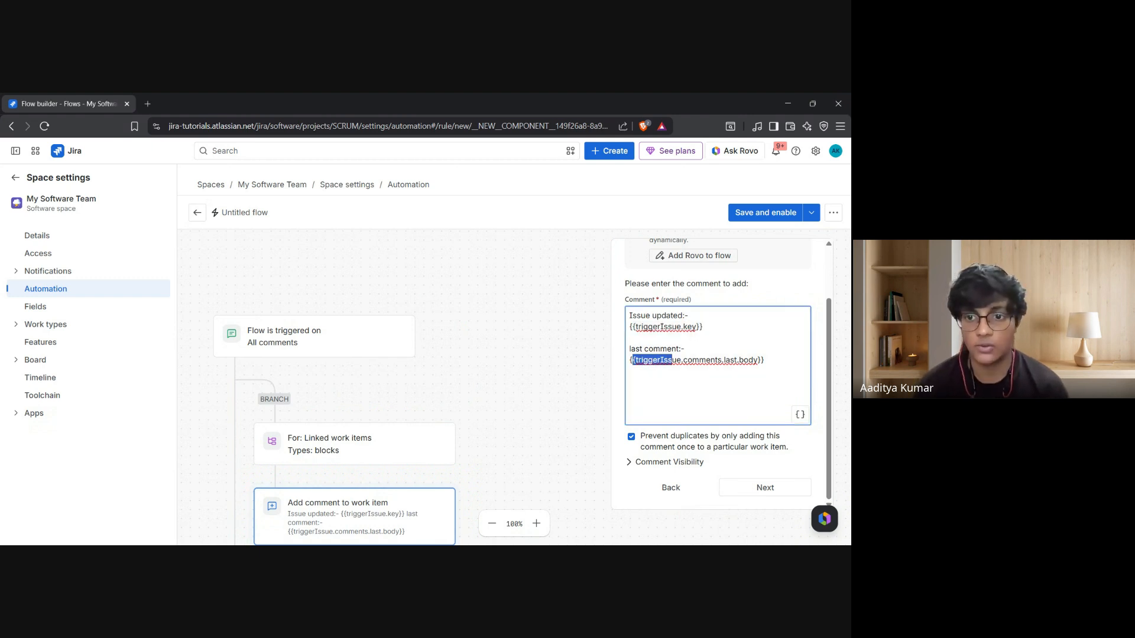
pyautogui.hotkey('shift', 'Right')
pyautogui.hotkey('shift', 'Right')
pyautogui.hotkey('shift', 'Right')
pyautogui.hotkey('shift', 'Right')
pyautogui.hotkey('shift', 'Right')
pyautogui.hotkey('shift', 'Right')
pyautogui.hotkey('shift', 'Right')
pyautogui.hotkey('shift', 'Right')
pyautogui.hotkey('shift', 'Right')
pyautogui.hotkey('shift', 'Right')
pyautogui.hotkey('shift', 'Right')
pyautogui.hotkey('shift', 'Right')
pyautogui.hotkey('shift', 'Right')
pyautogui.hotkey('shift', 'Right')
pyautogui.hotkey('shift', 'Right')
pyautogui.hotkey('shift', 'Right')
pyautogui.hotkey('shift', 'Right')
pyautogui.hotkey('shift', 'Right')
pyautogui.hotkey('shift', 'Right')
pyautogui.hotkey('shift', 'Right')
pyautogui.hotkey('alt', 'Tab')
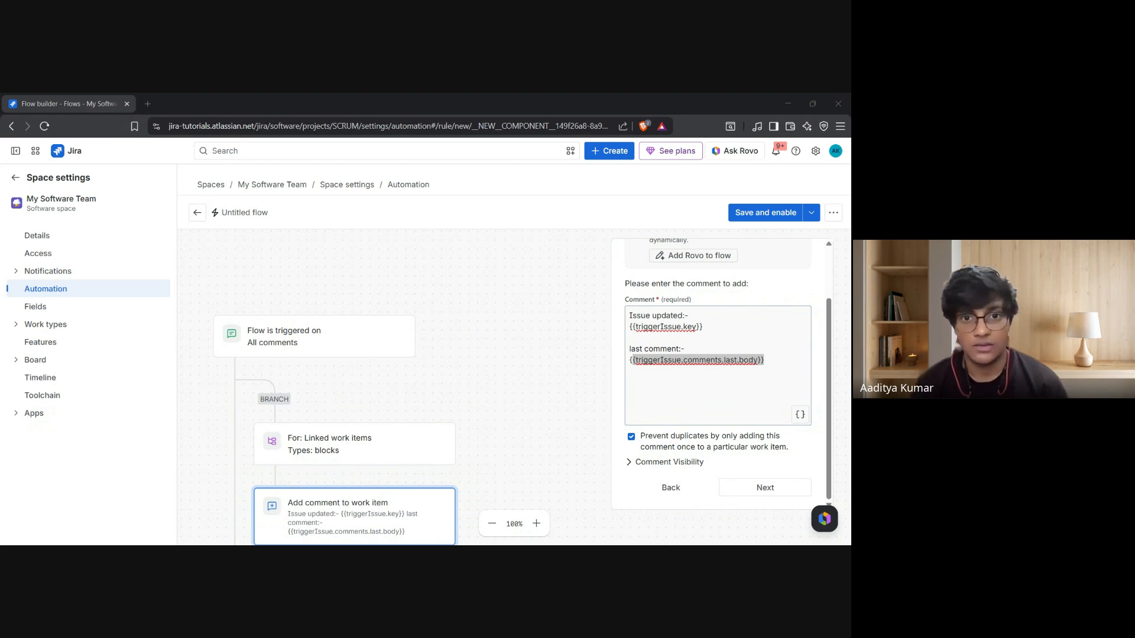
pyautogui.hotkey('alt', 'Tab')
# - Check the flow's linked work items branch and comment action, and recheck the syntax of both smart values
pyautogui.scroll(-3, 464, 424)
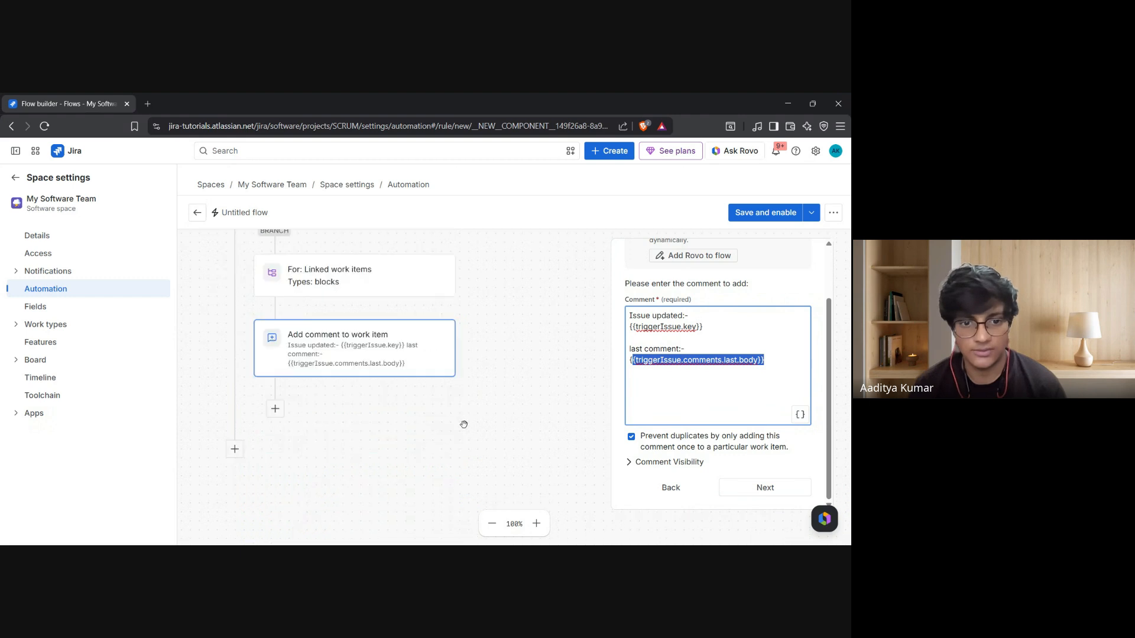
pyautogui.scroll(2, 355, 379)
pyautogui.scroll(-1, 219, 320)
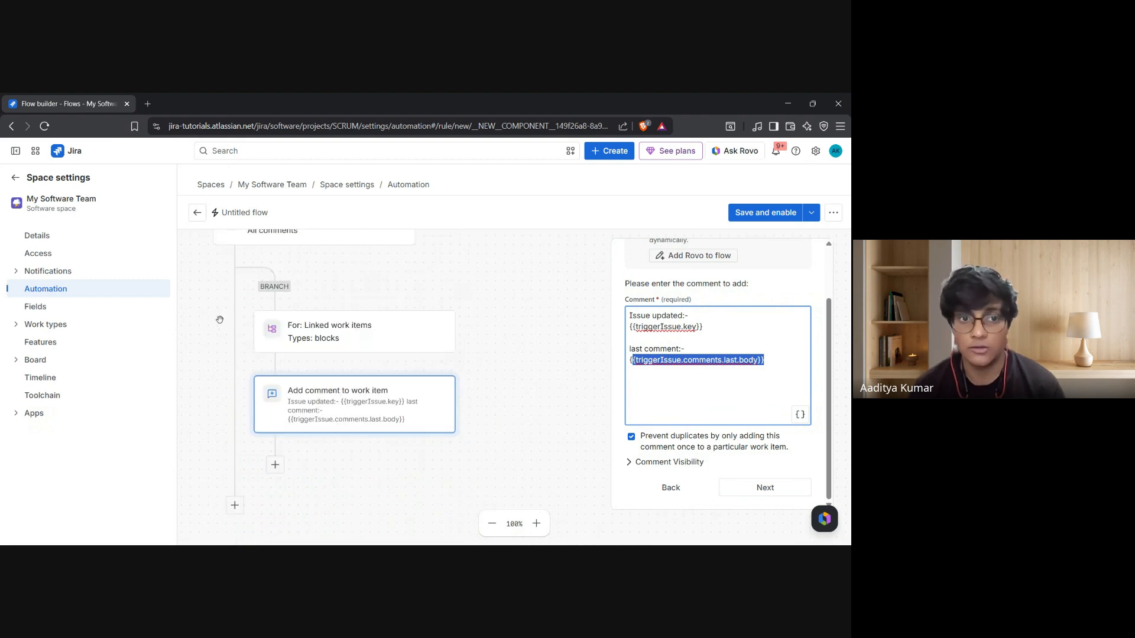
pyautogui.scroll(1, 225, 385)
pyautogui.scroll(-1, 230, 437)
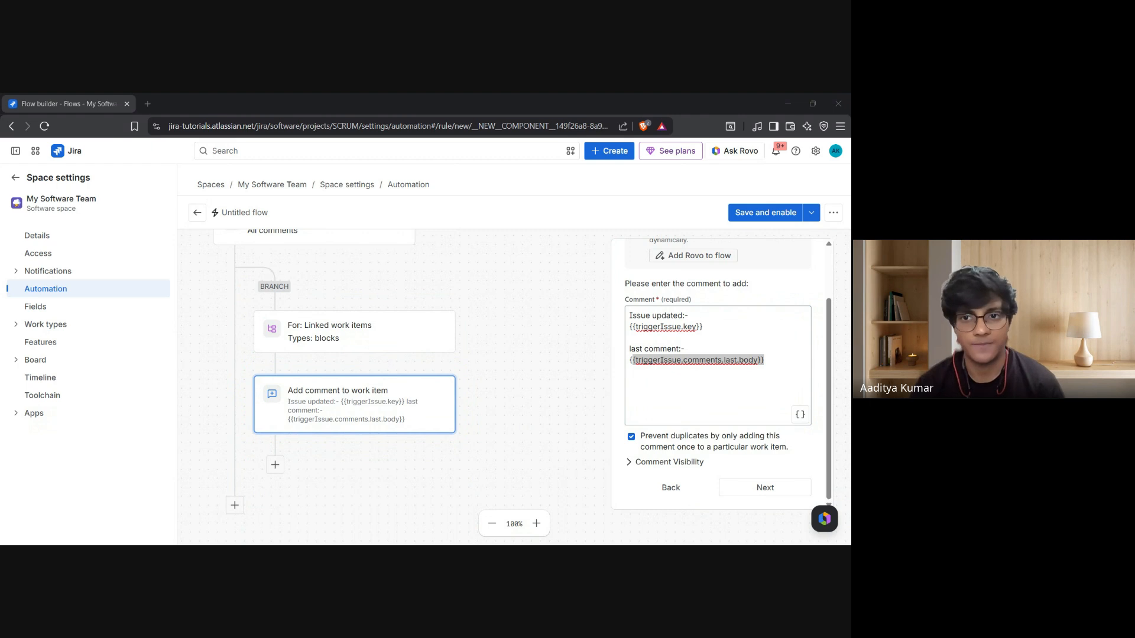
pyautogui.hotkey('alt', 'Tab')
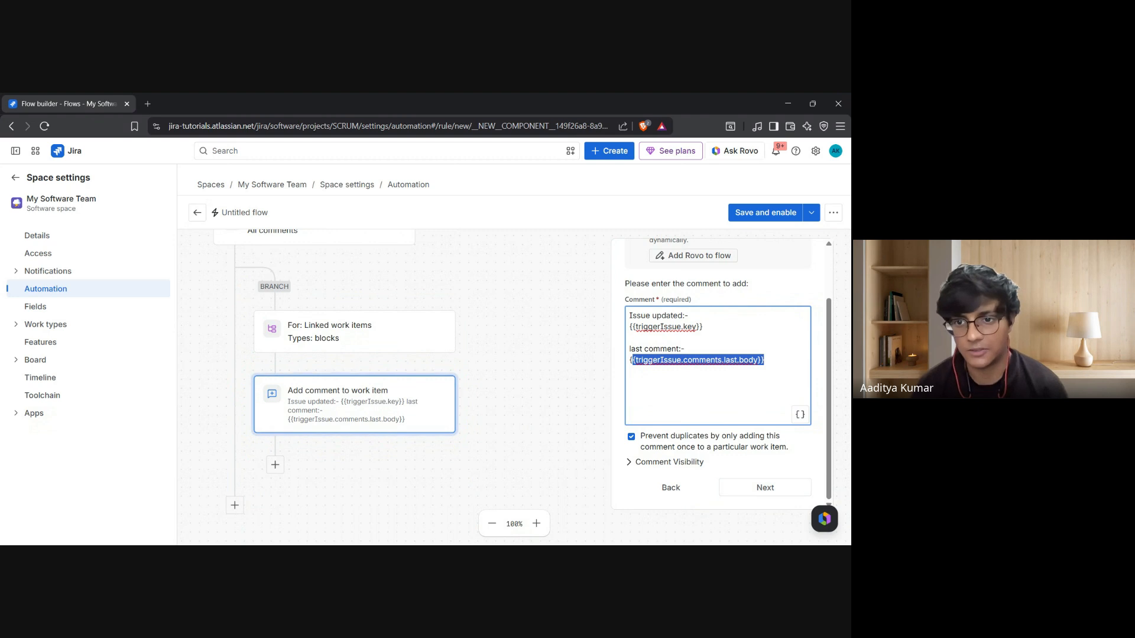
pyautogui.press('Right')
pyautogui.moveTo(636, 326); pyautogui.dragTo(697, 327)
pyautogui.click(636, 360)
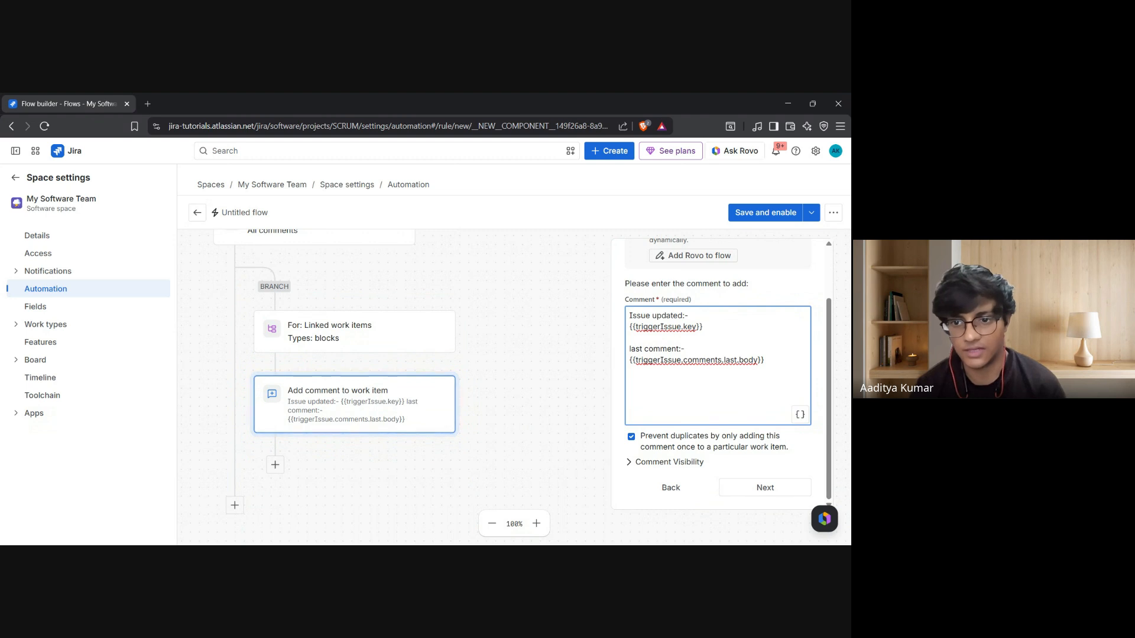
pyautogui.moveTo(635, 360); pyautogui.dragTo(764, 360)
pyautogui.click(764, 360)
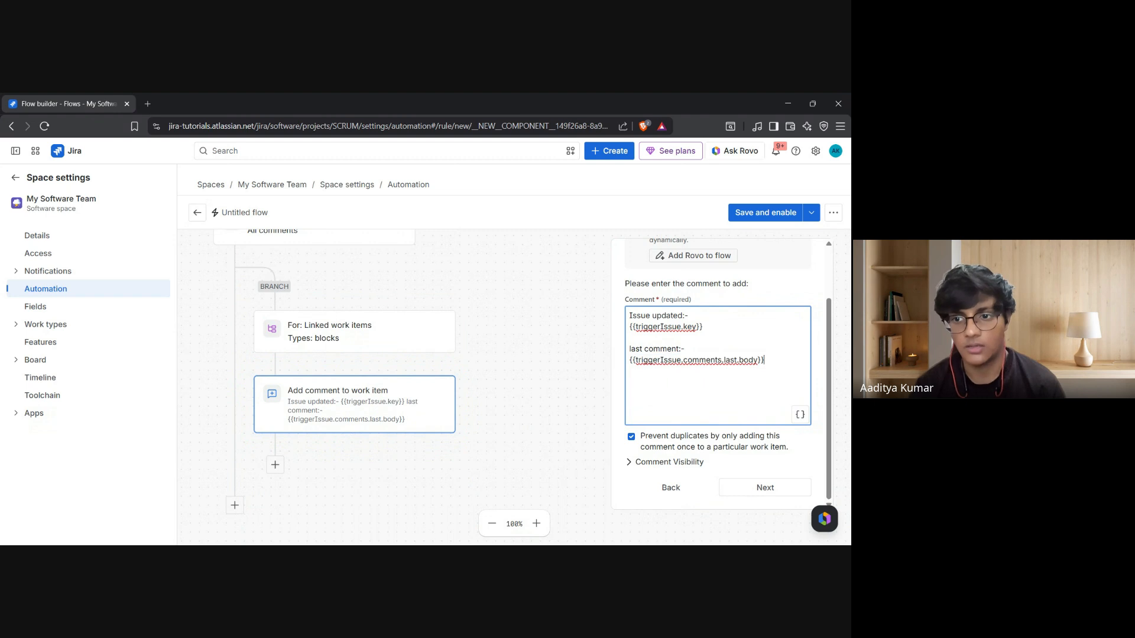
# - Finish the comment action, start saving and enabling the flow, and name it "Sync Comments"
pyautogui.click(761, 491)
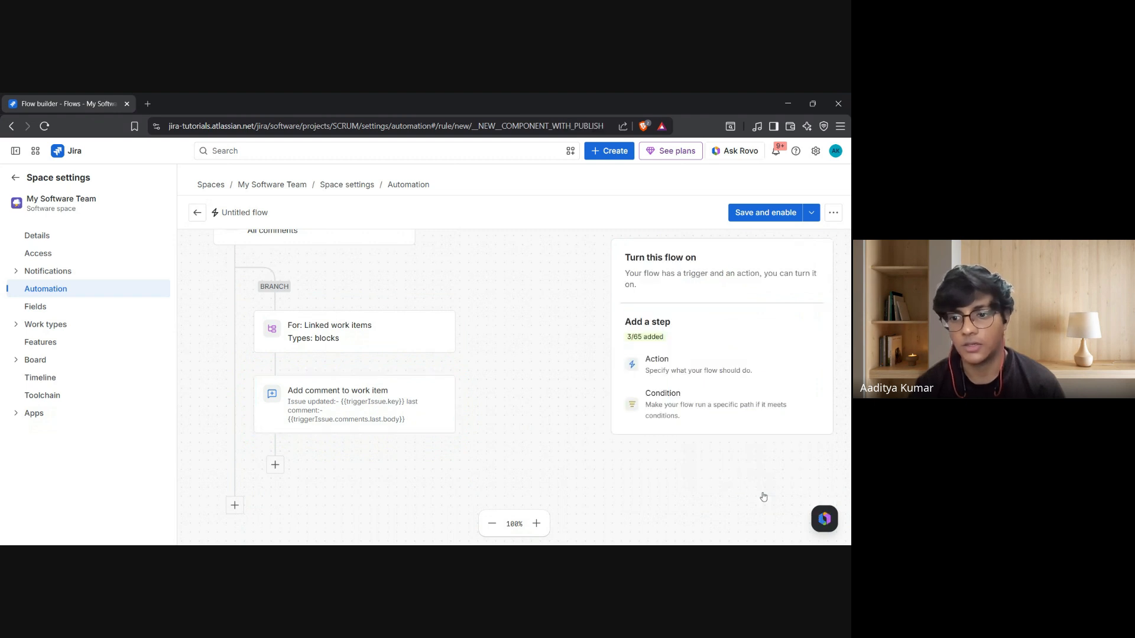
pyautogui.click(742, 218)
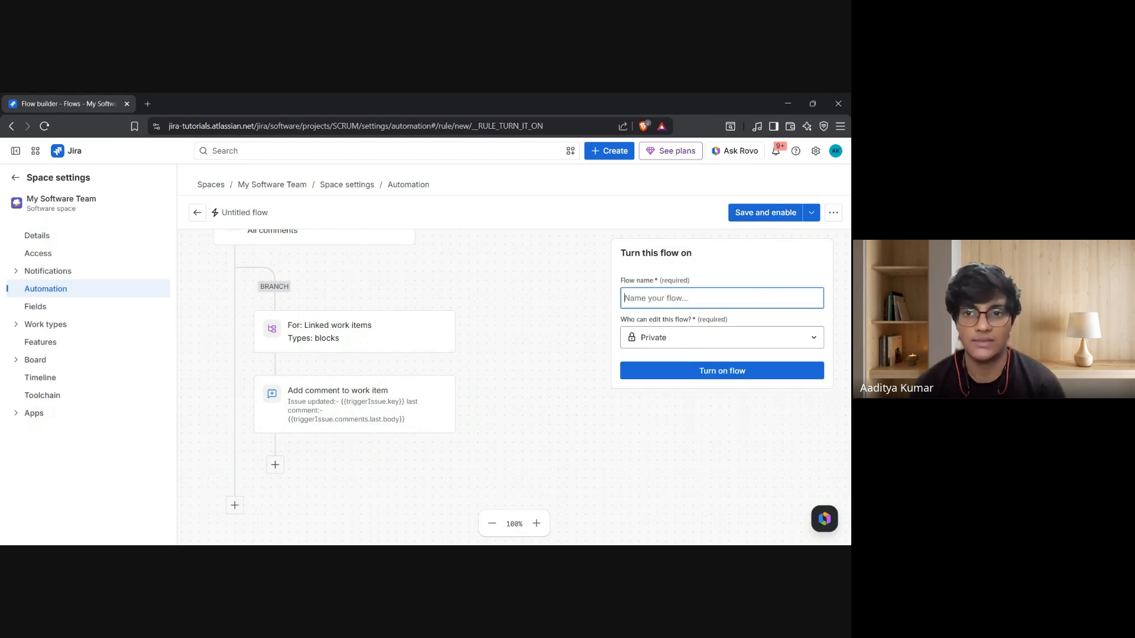
pyautogui.write('sync')
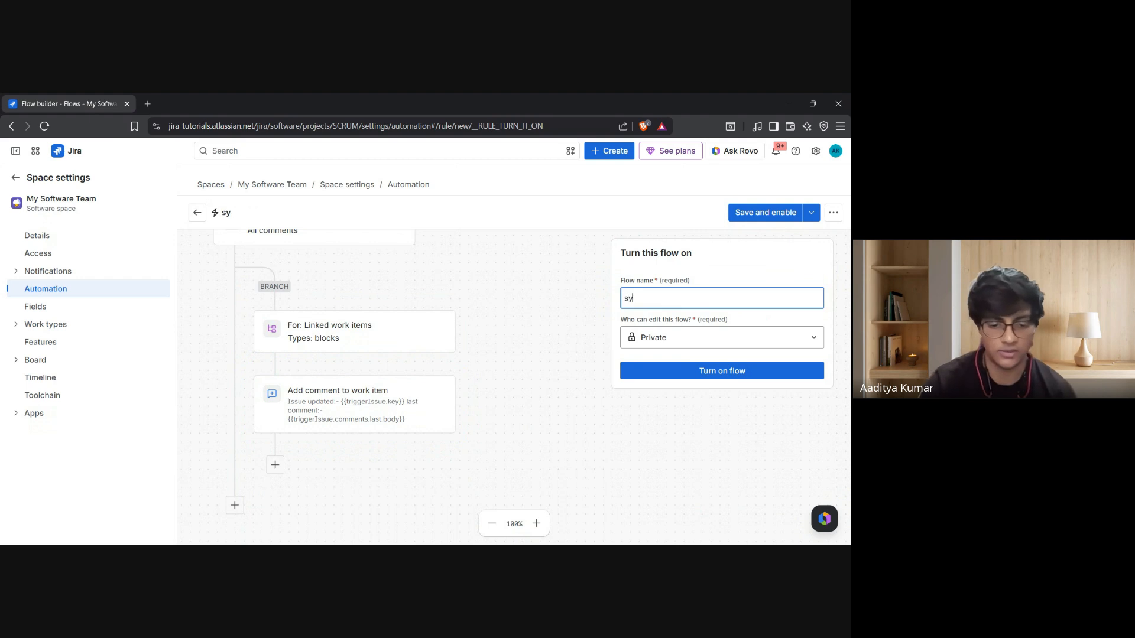
pyautogui.press('BackSpace')
pyautogui.press('BackSpace')
pyautogui.press('BackSpace')
pyautogui.press('BackSpace')
pyautogui.press('BackSpace')
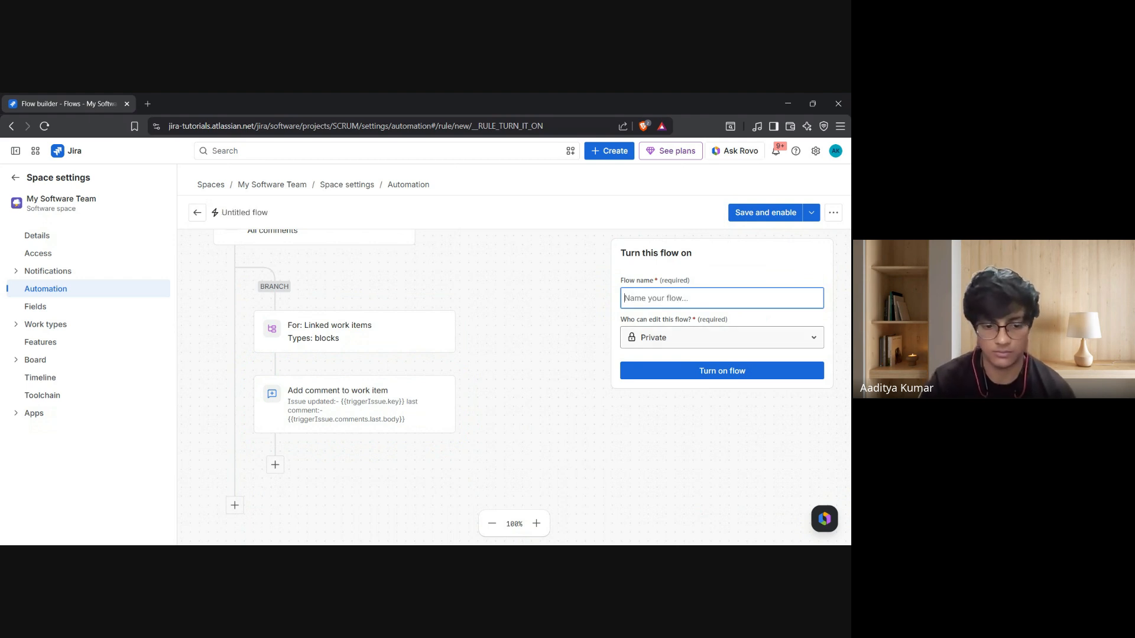
pyautogui.write('Sync Comments')
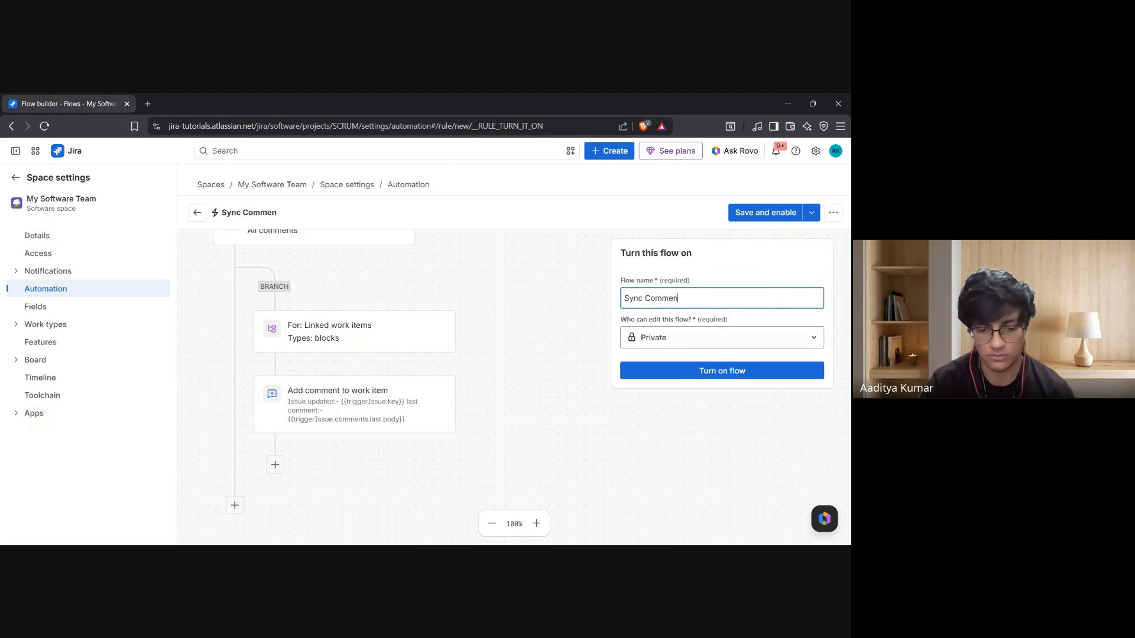
# - Turn on the Sync Comments flow, and open the work item "bug 1" (SCRUM-17) in a second browser tab
pyautogui.click(724, 371)
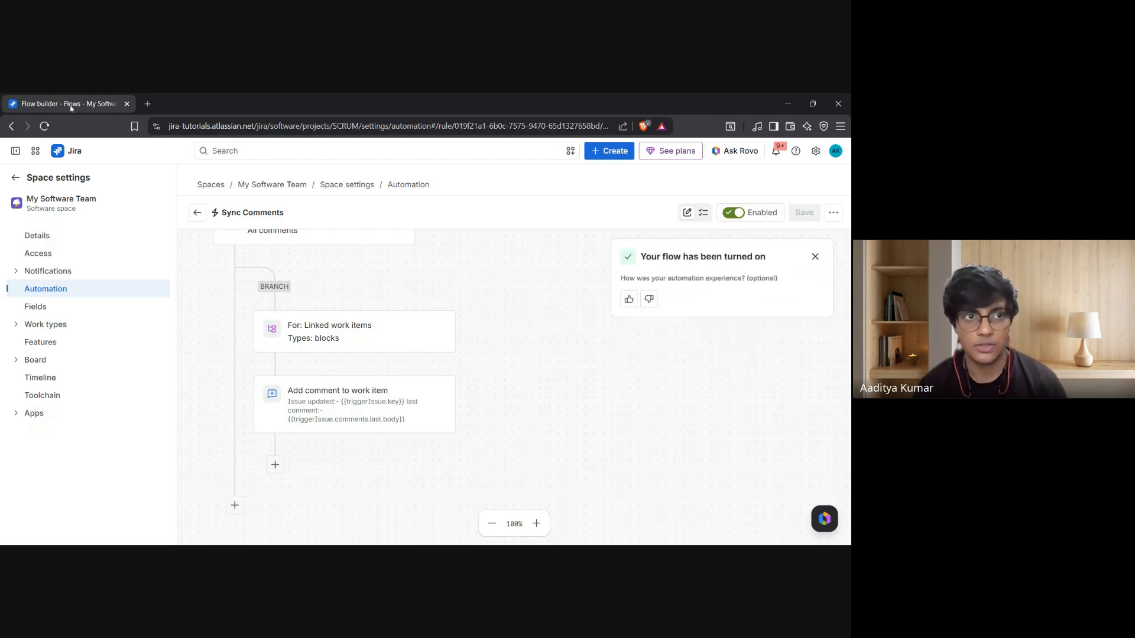
pyautogui.hotkey('alt', 'shift', 'd')
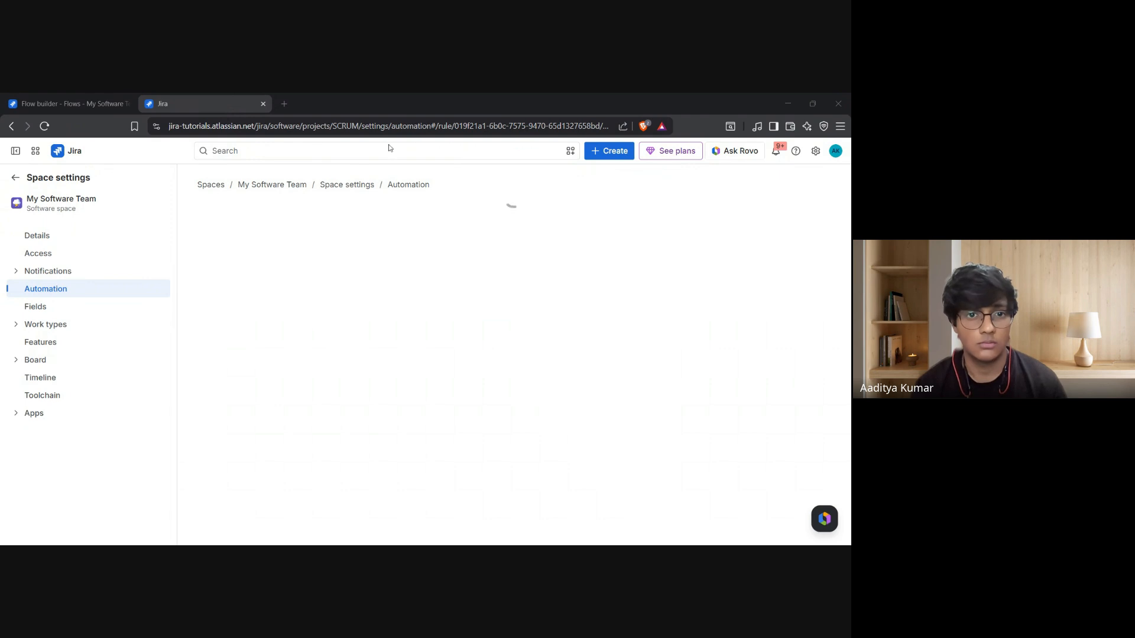
pyautogui.click(68, 156)
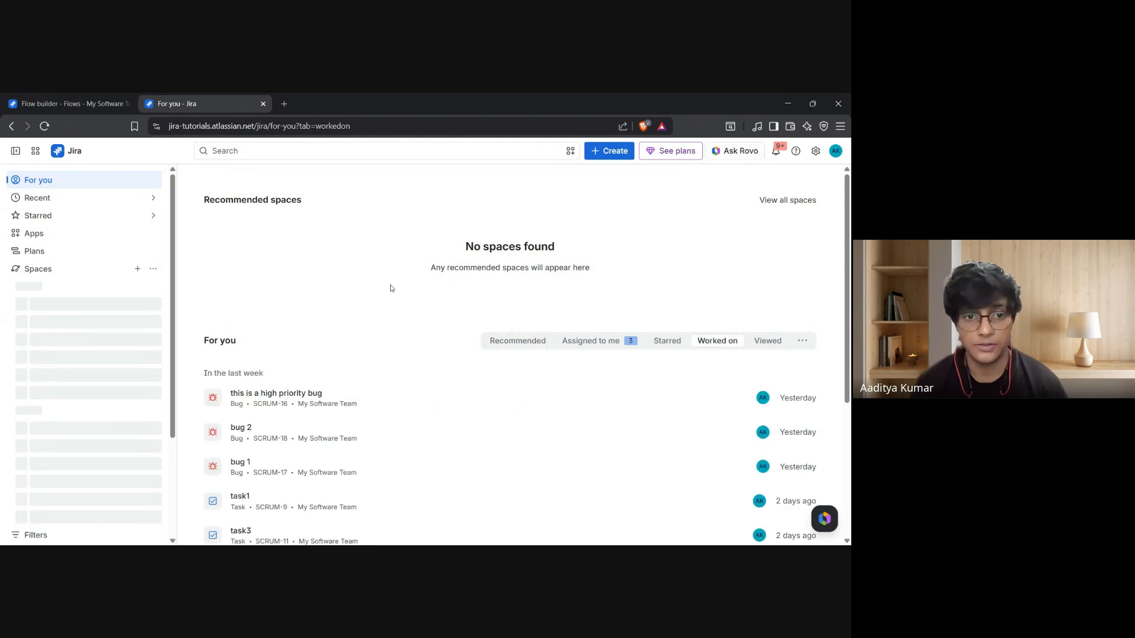
pyautogui.scroll(-2, 431, 267)
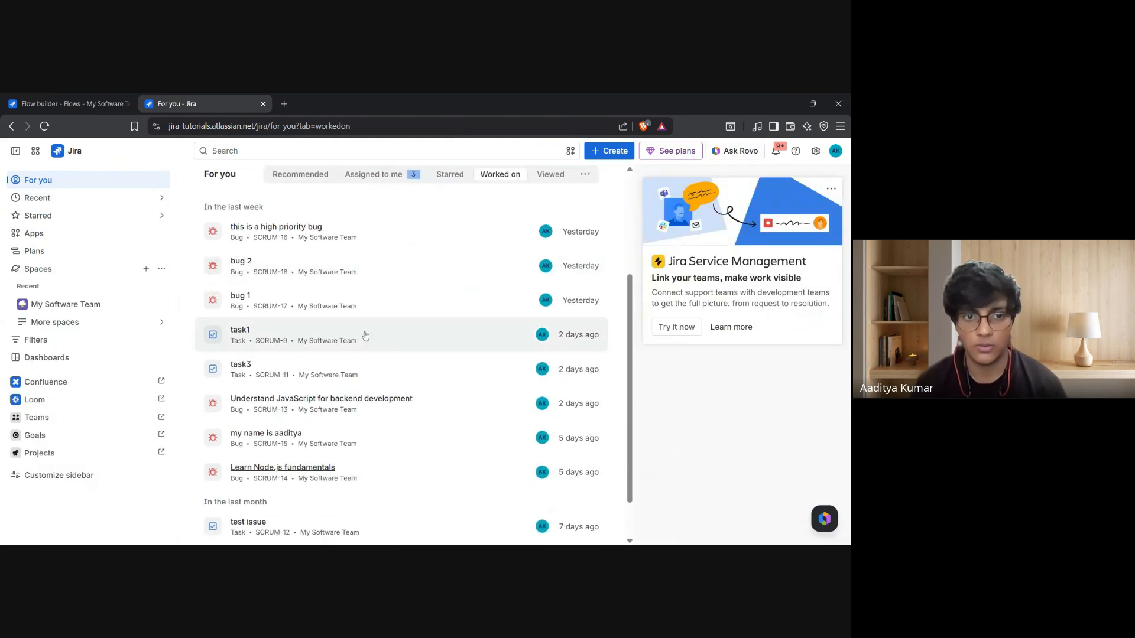
pyautogui.click(269, 301)
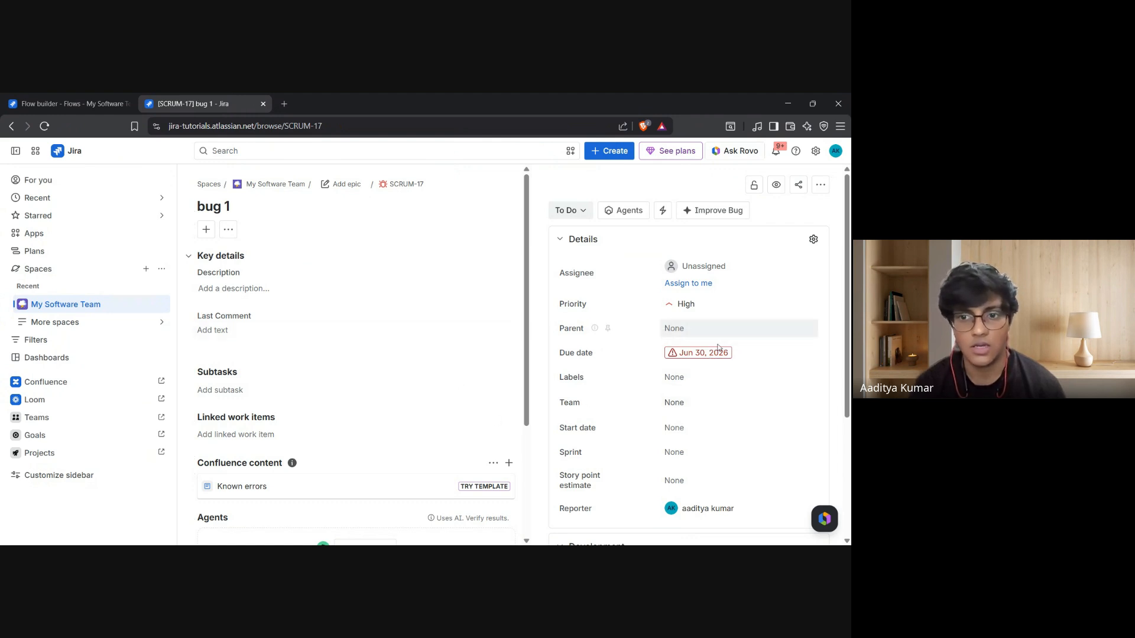
# - Look through bug 1's details, activity and automation sections down to its linked work items
pyautogui.scroll(-3, 488, 343)
pyautogui.scroll(-2, 635, 369)
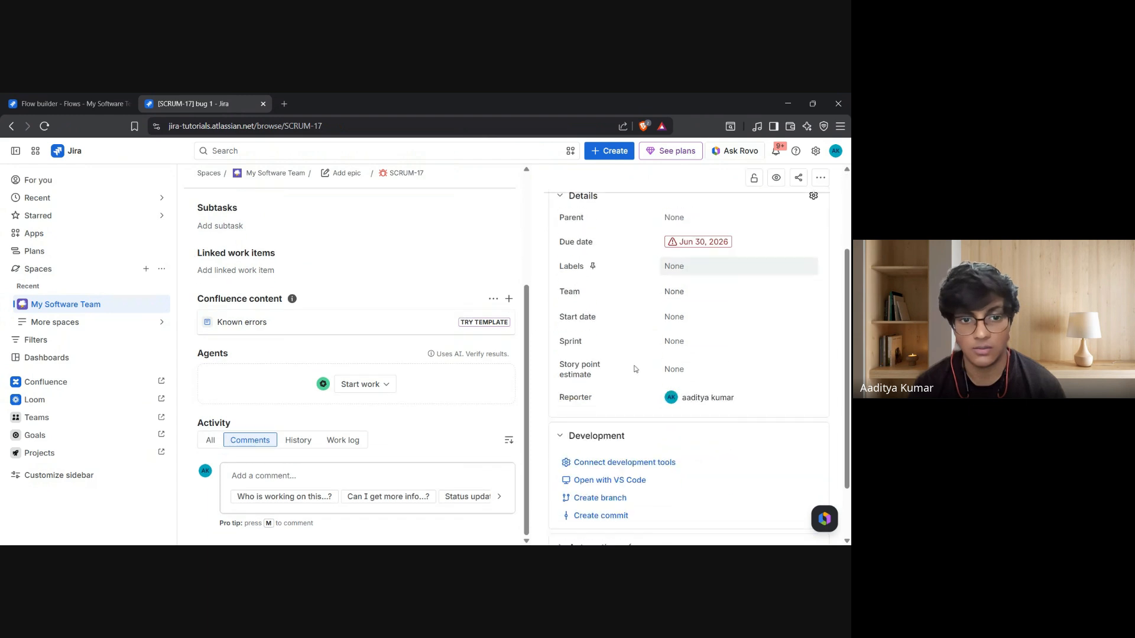
pyautogui.scroll(-1, 634, 369)
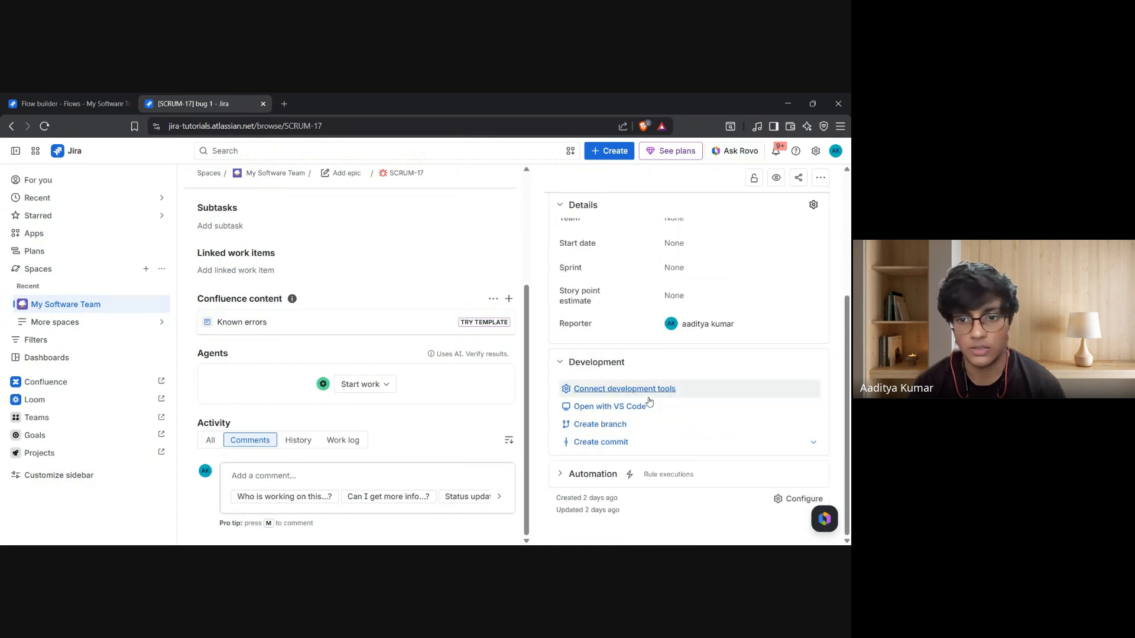
pyautogui.click(593, 474)
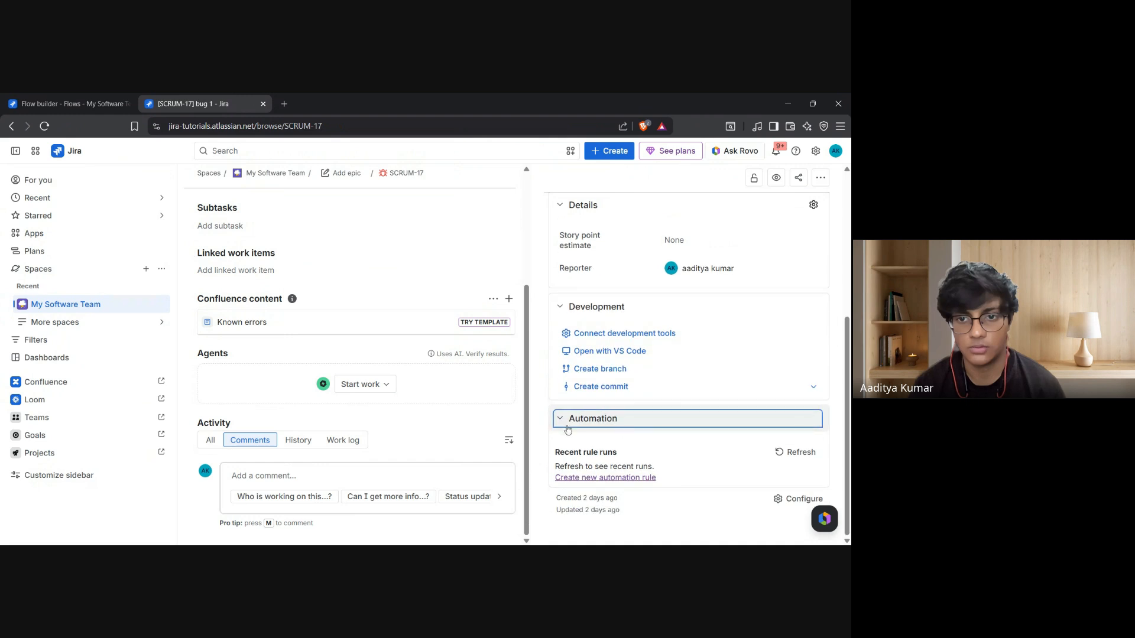
pyautogui.scroll(2, 650, 421)
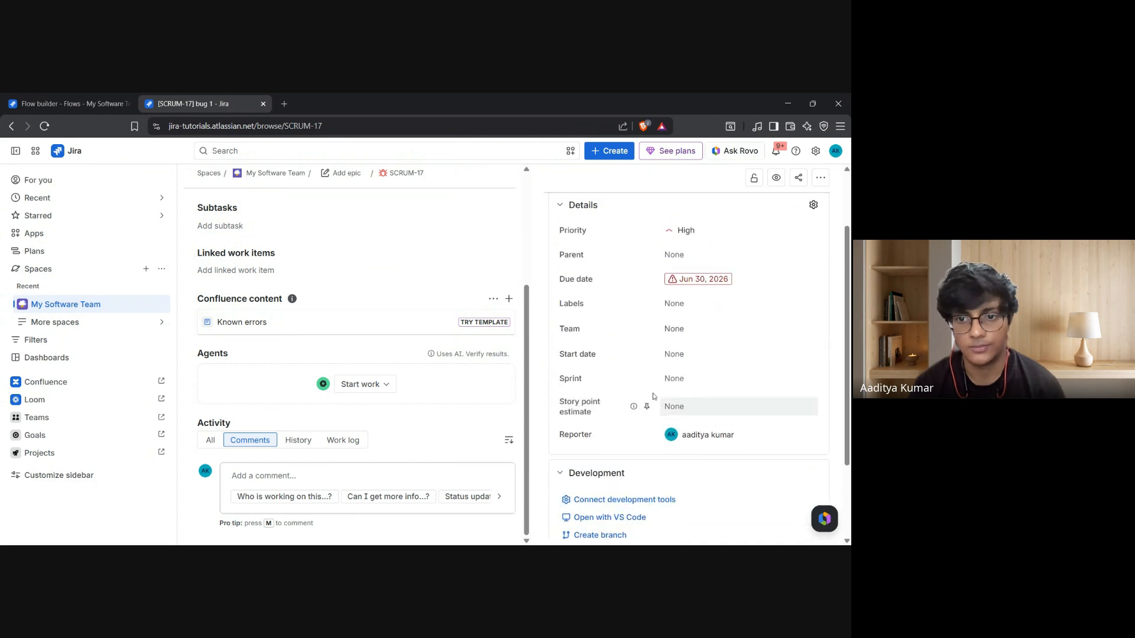
pyautogui.scroll(2, 387, 396)
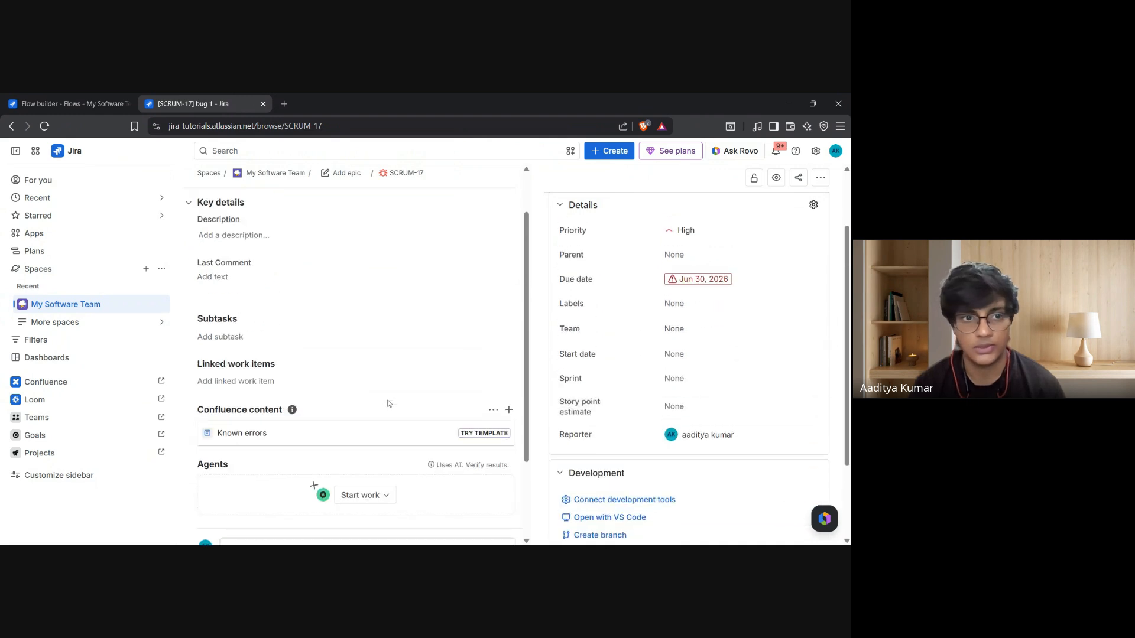
# - Start adding linked work items to bug 1 with the relationship "blocks", checking it against the flow's branch type
pyautogui.click(242, 383)
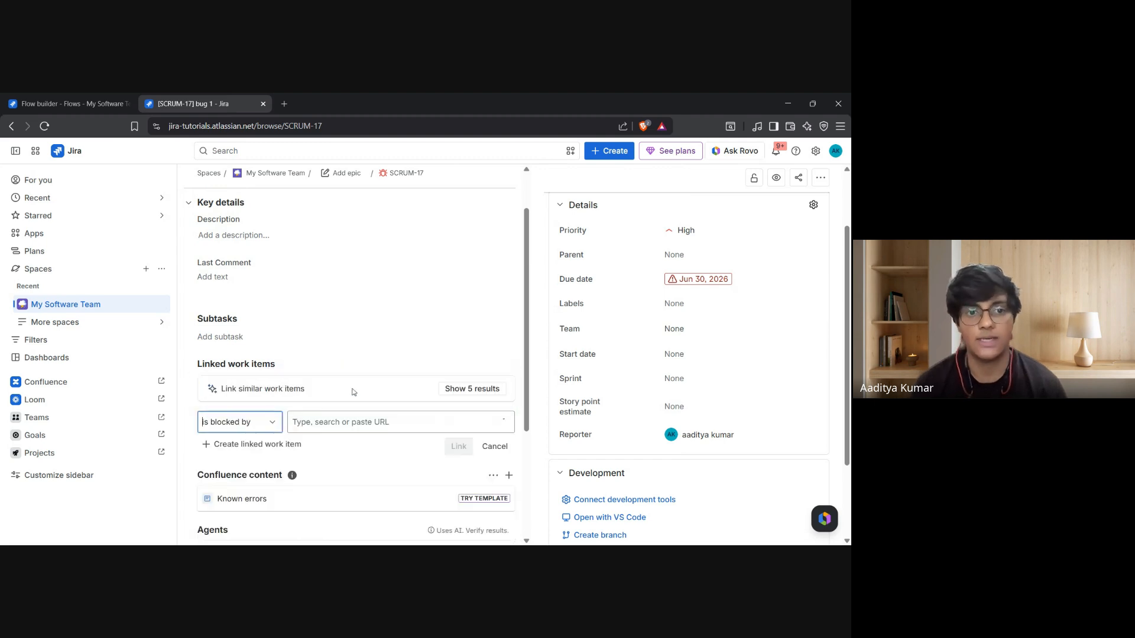
pyautogui.click(274, 424)
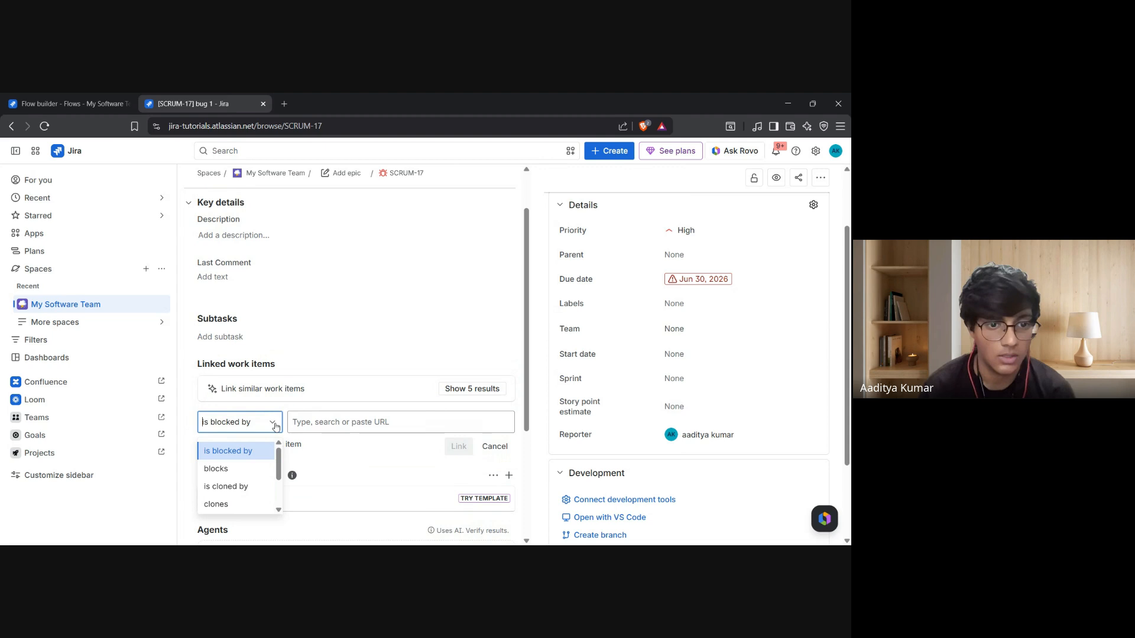
pyautogui.click(247, 469)
pyautogui.click(269, 424)
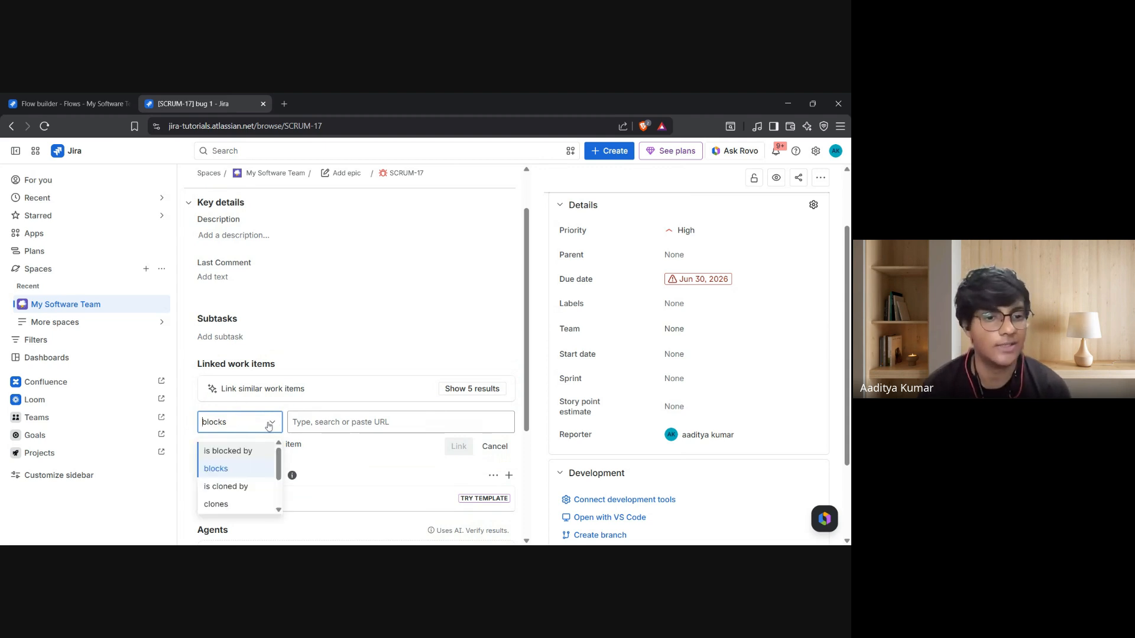
pyautogui.click(227, 470)
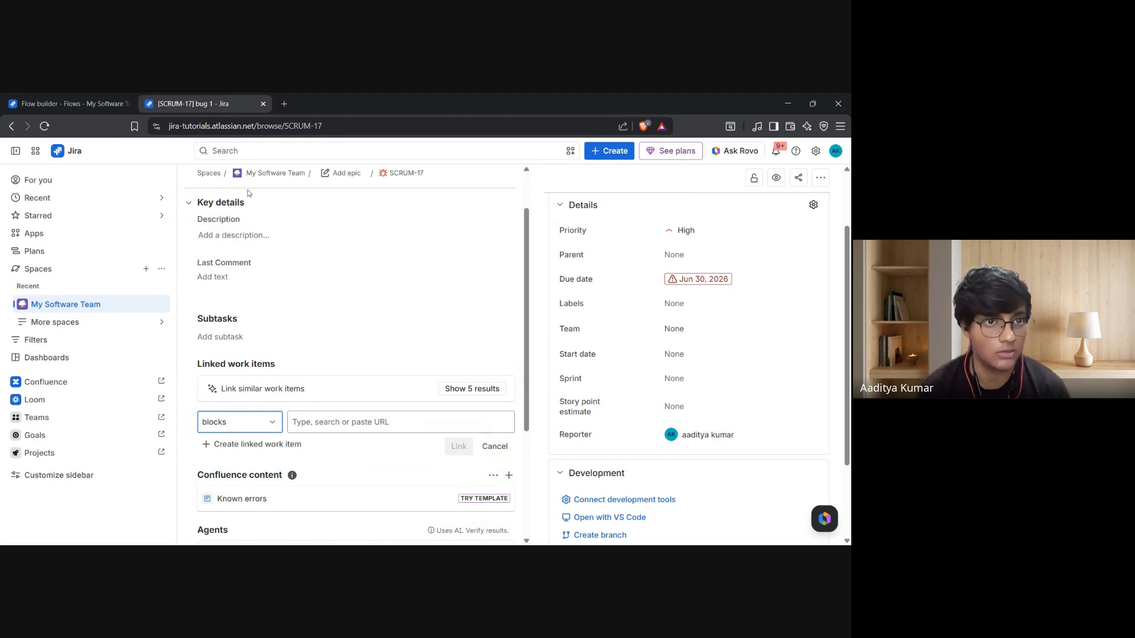
pyautogui.click(68, 104)
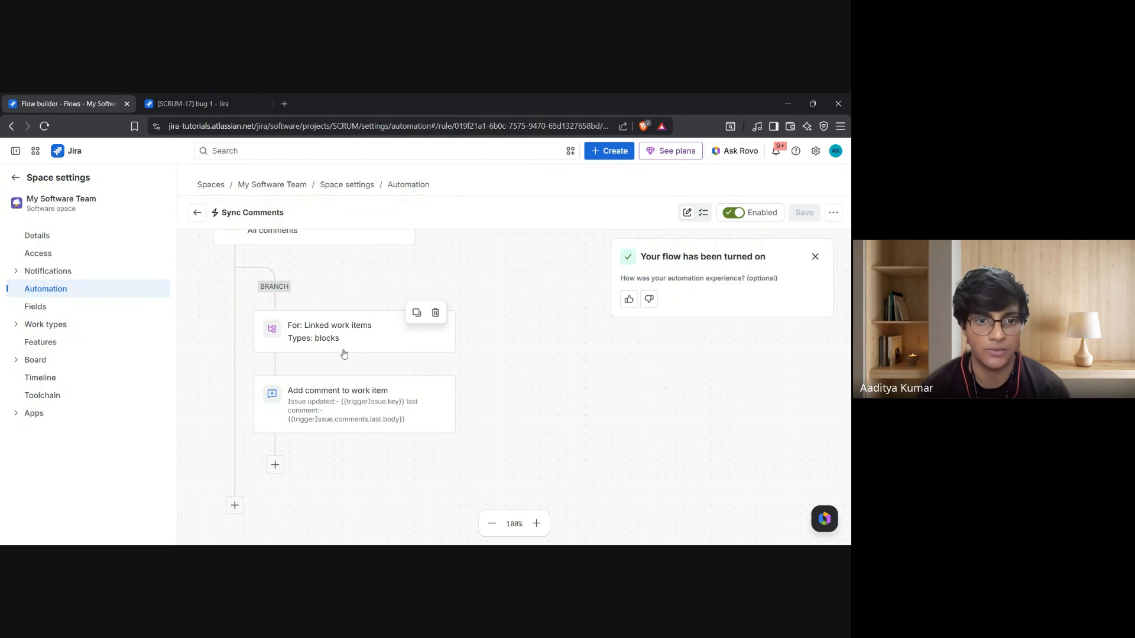
pyautogui.click(190, 104)
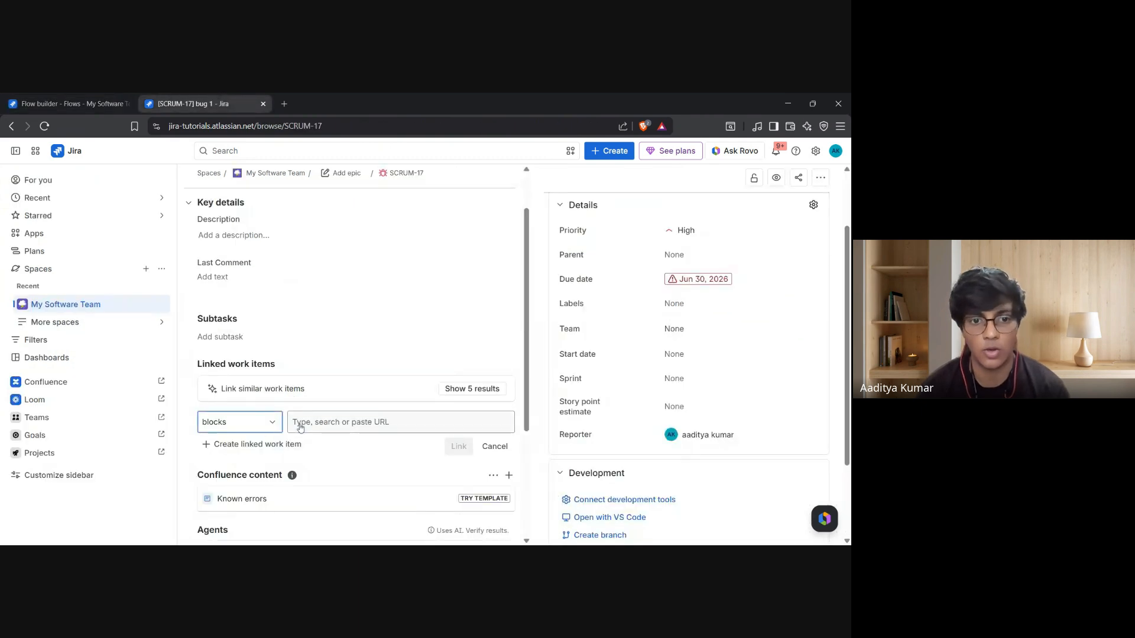
# - Link SCRUM-12 "test issue" and SCRUM-9 "task1" to bug 1 as the work items it blocks
pyautogui.click(299, 427)
pyautogui.scroll(-2, 380, 481)
pyautogui.scroll(2, 391, 490)
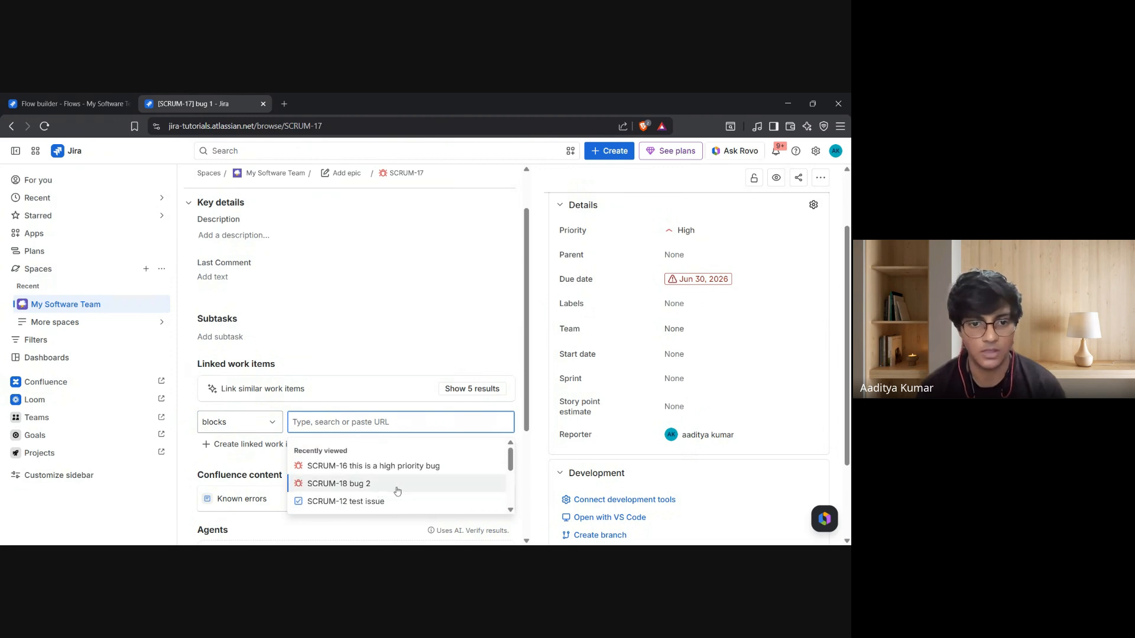
pyautogui.click(366, 501)
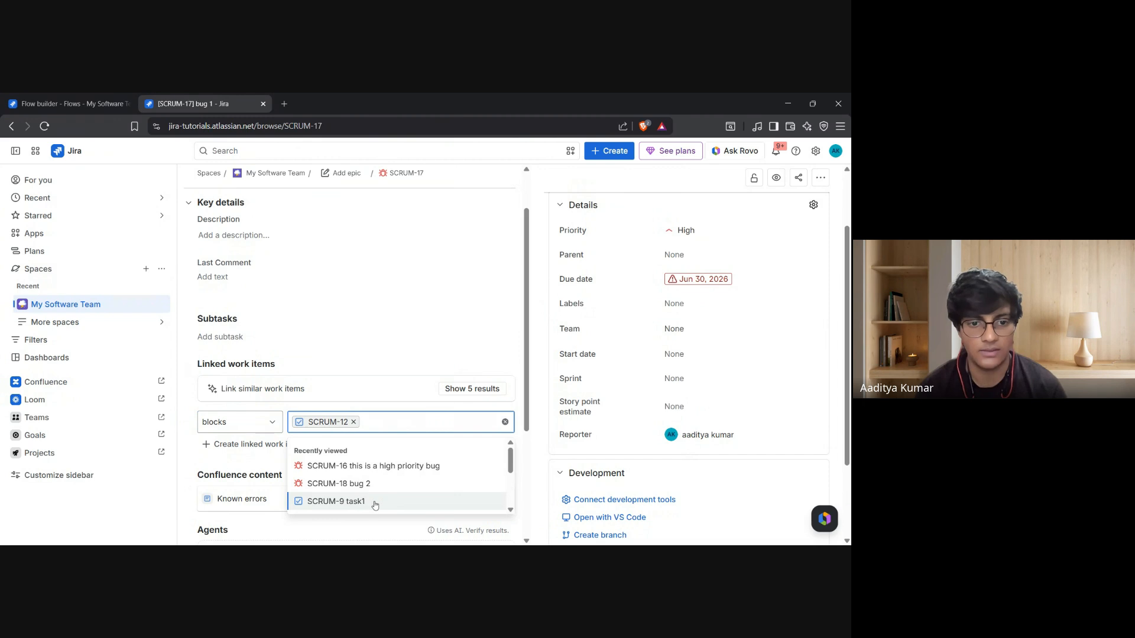
pyautogui.click(375, 503)
pyautogui.click(392, 402)
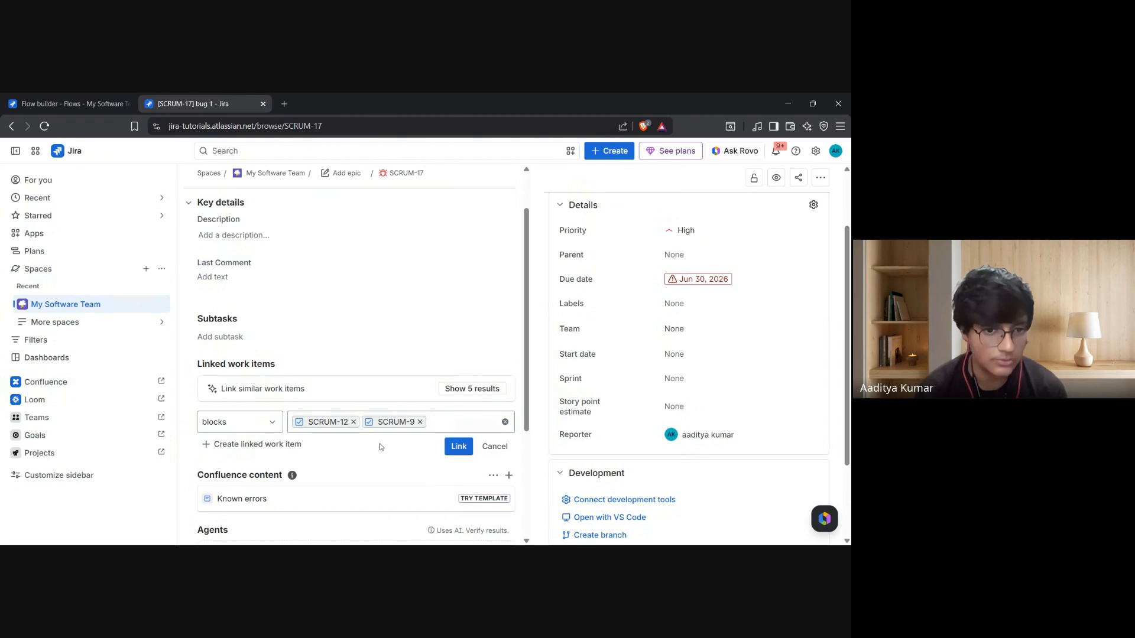
pyautogui.scroll(1, 386, 409)
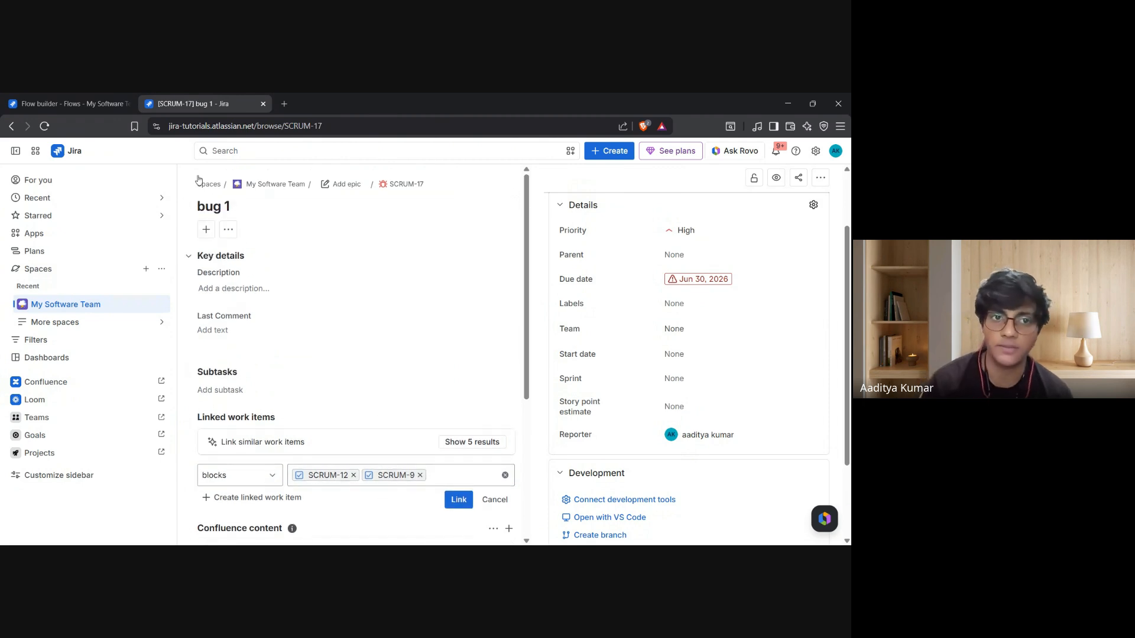
pyautogui.scroll(-1, 464, 439)
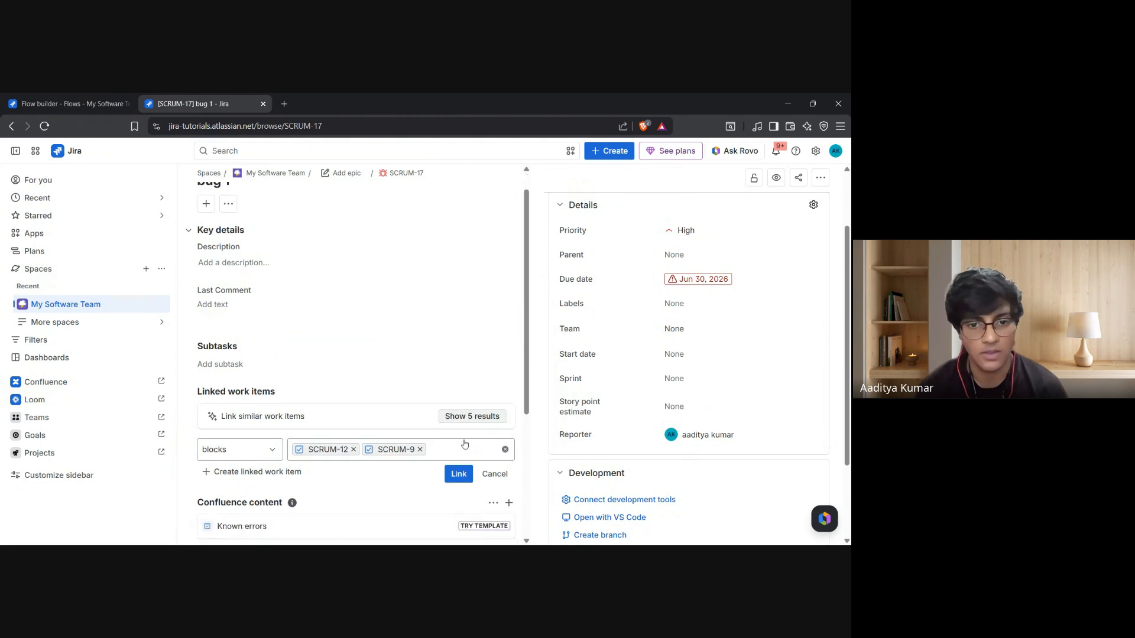
pyautogui.click(458, 443)
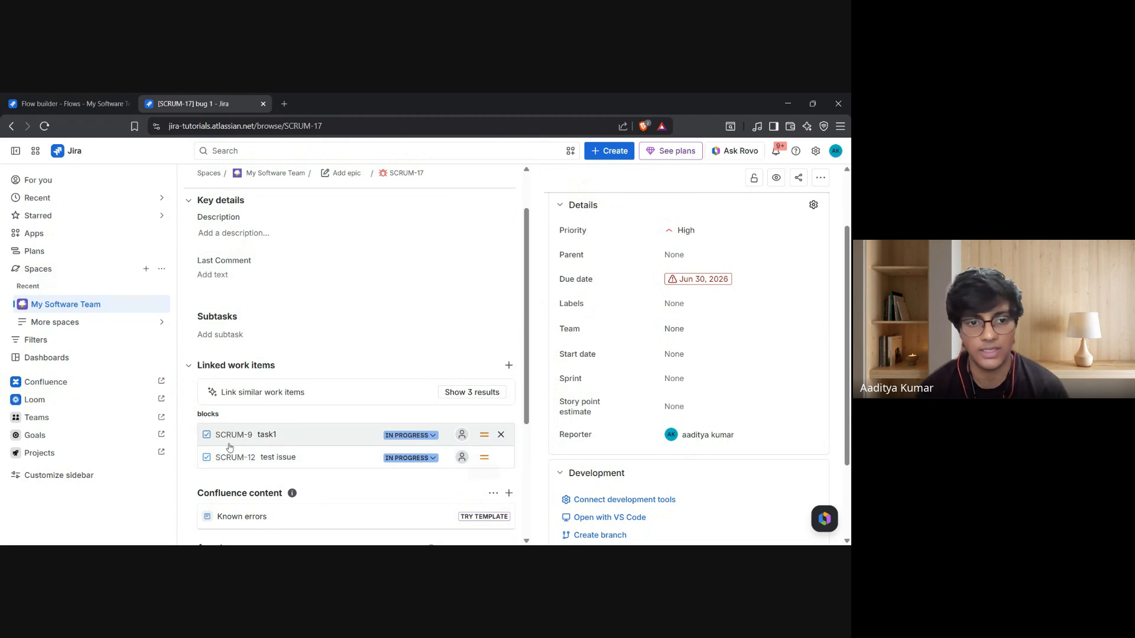
# - Open the linked items SCRUM-9 and SCRUM-12 in separate browser tabs, and return to bug 1
pyautogui.click(239, 443)
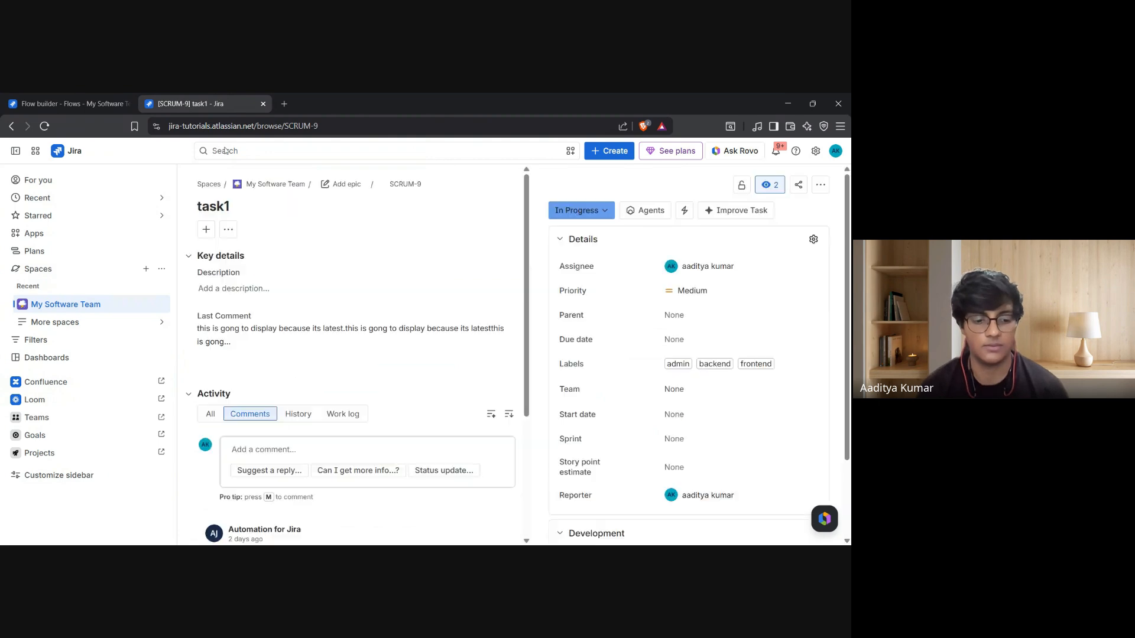
pyautogui.click(12, 127)
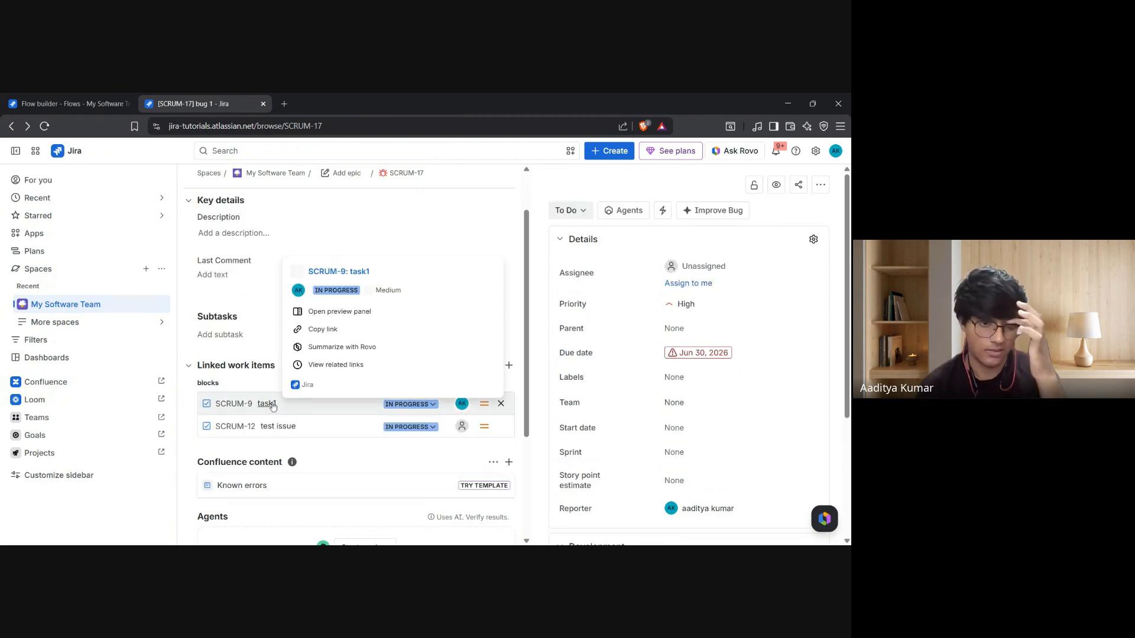
pyautogui.moveTo(295, 406)
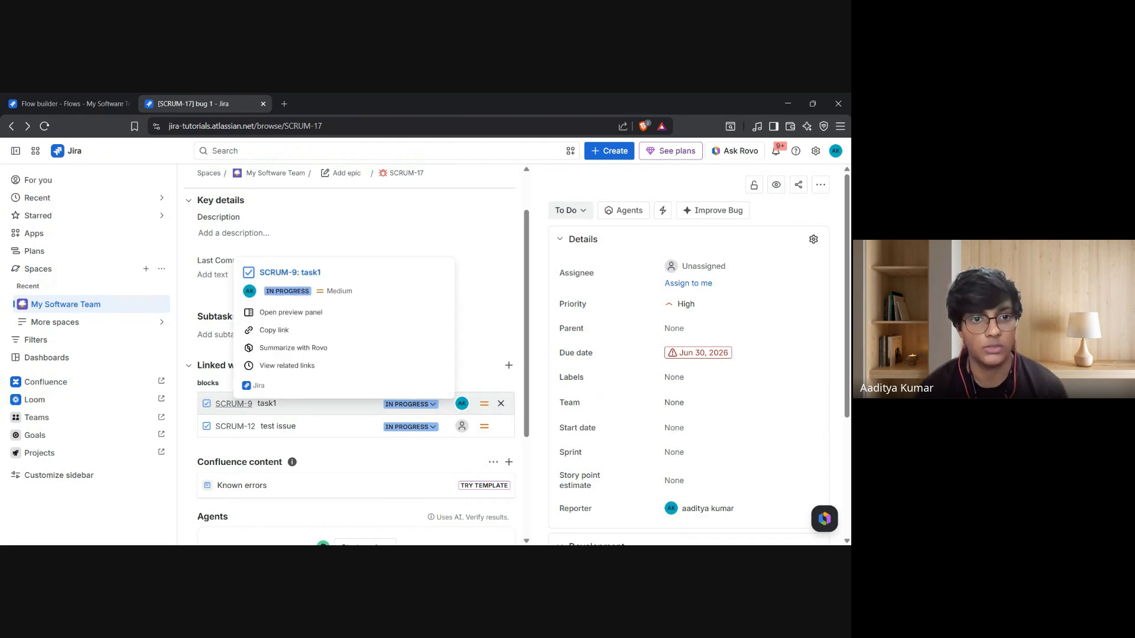
pyautogui.middleClick(233, 403)
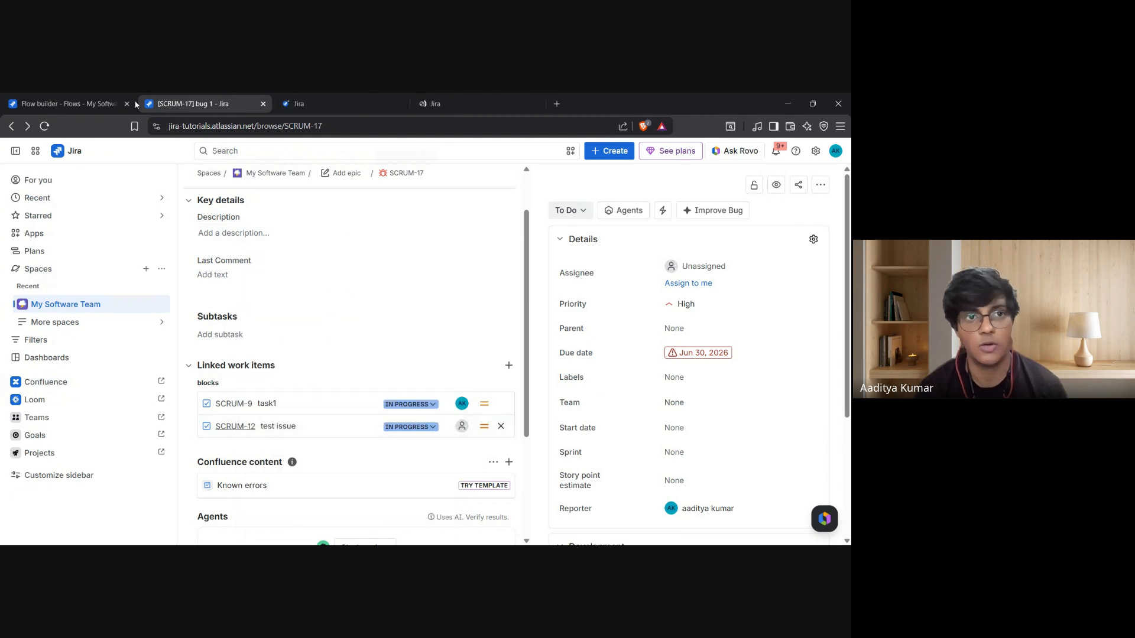
pyautogui.click(302, 101)
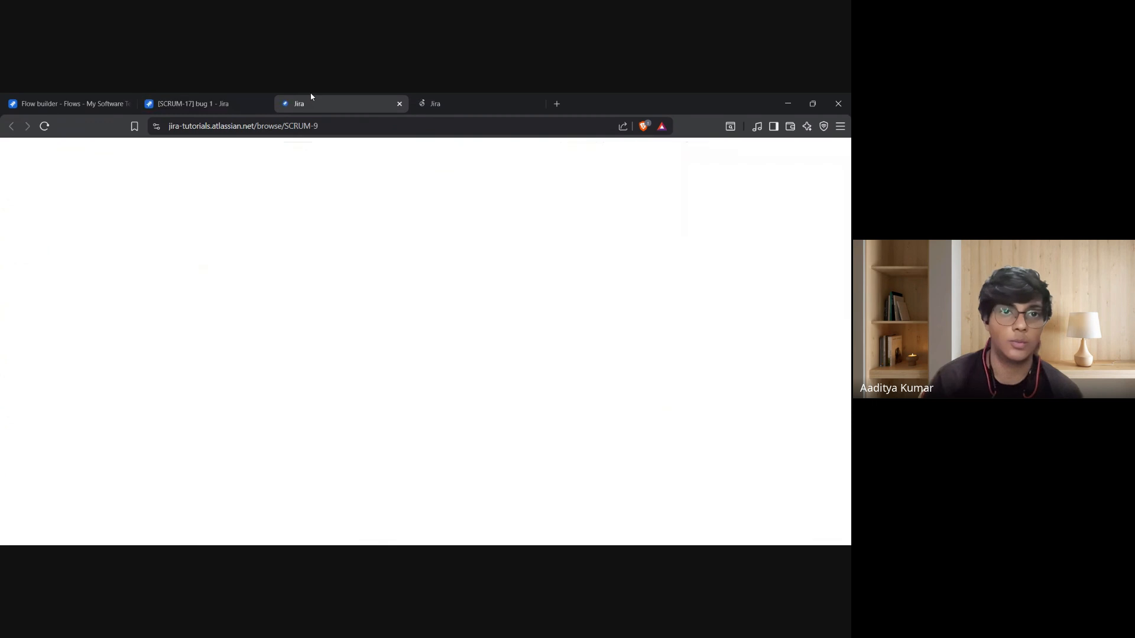
pyautogui.click(452, 104)
pyautogui.click(189, 104)
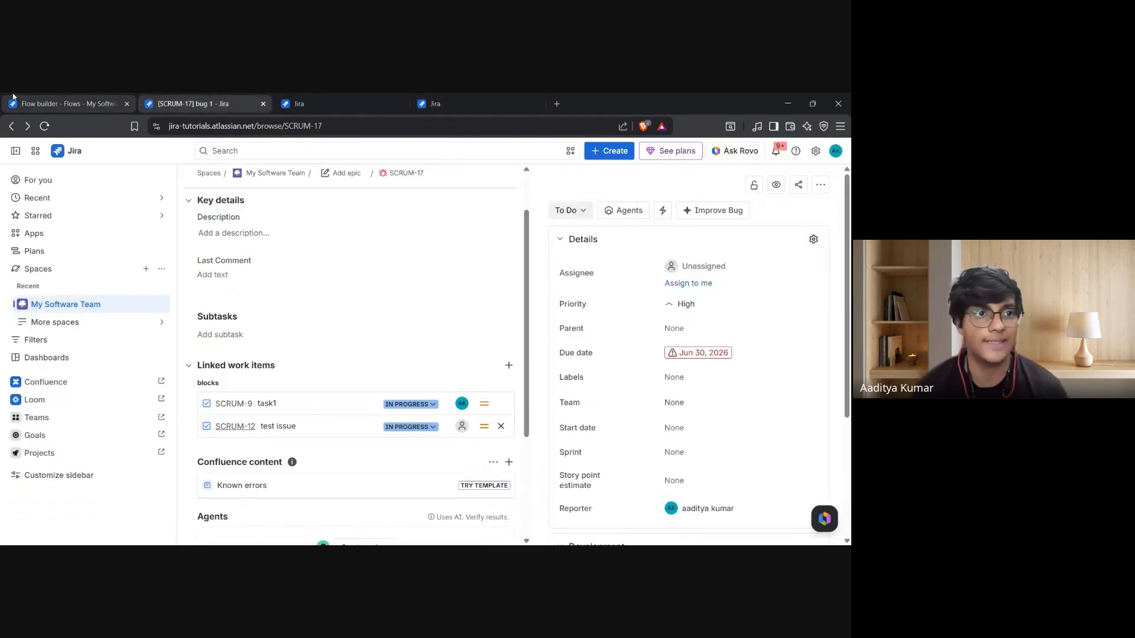
# - Check the Sync Comments flow's trigger, linked work items branch and comment action, and return to bug 1
pyautogui.click(68, 103)
pyautogui.click(189, 104)
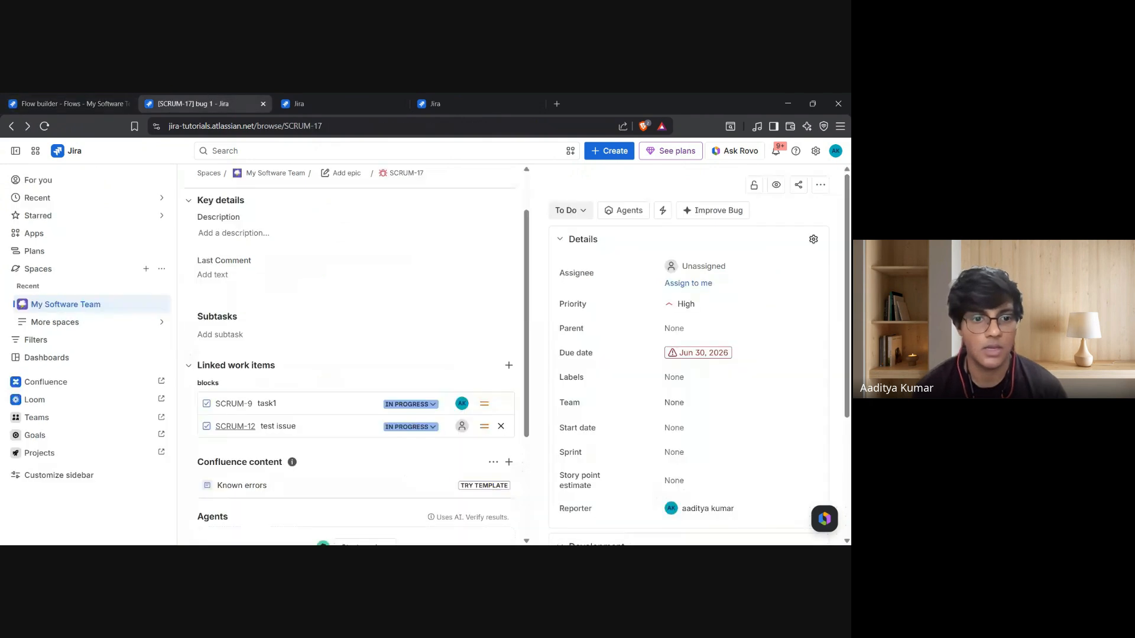
pyautogui.click(71, 103)
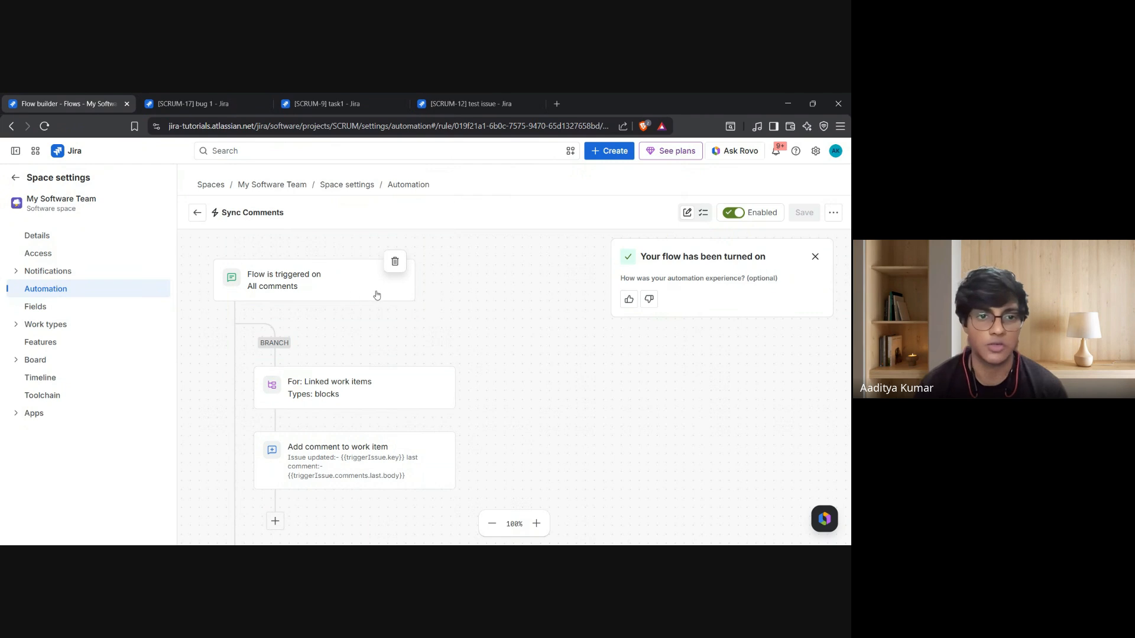
pyautogui.click(189, 104)
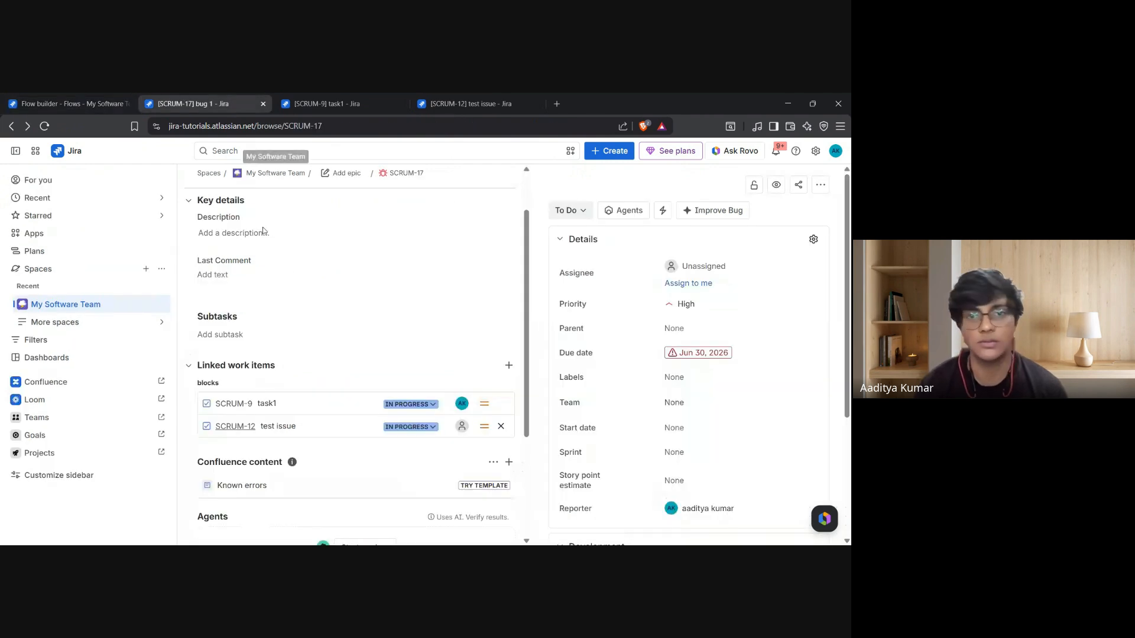
# - Draft the comment "Hello , I want this comment to be dislayed in the linked issues" on bug 1
pyautogui.scroll(-3, 323, 351)
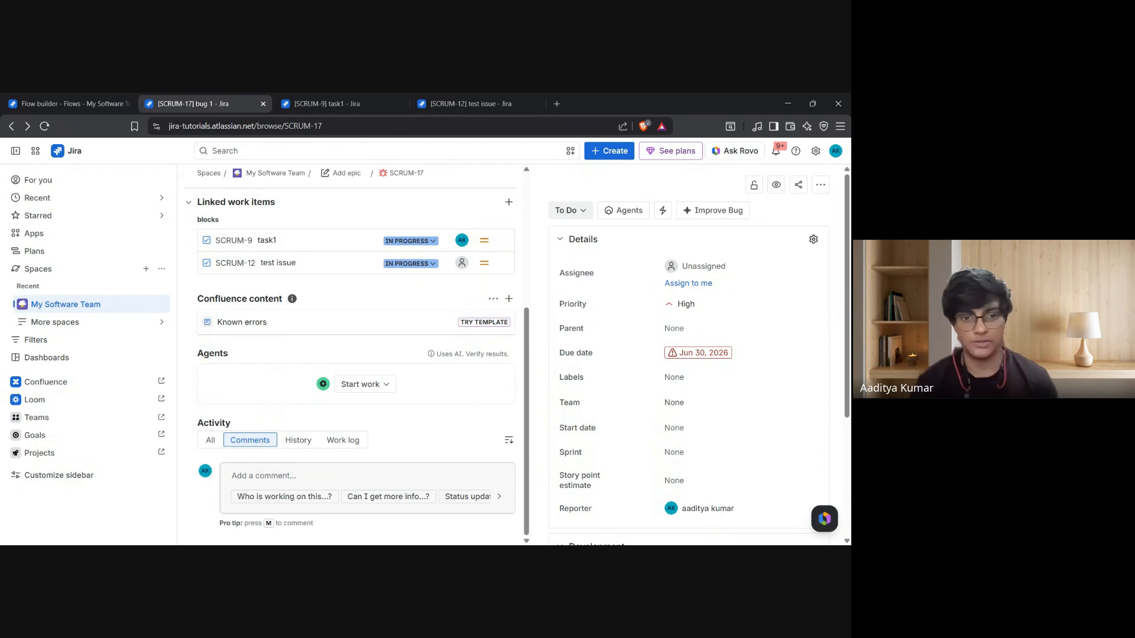
pyautogui.click(323, 472)
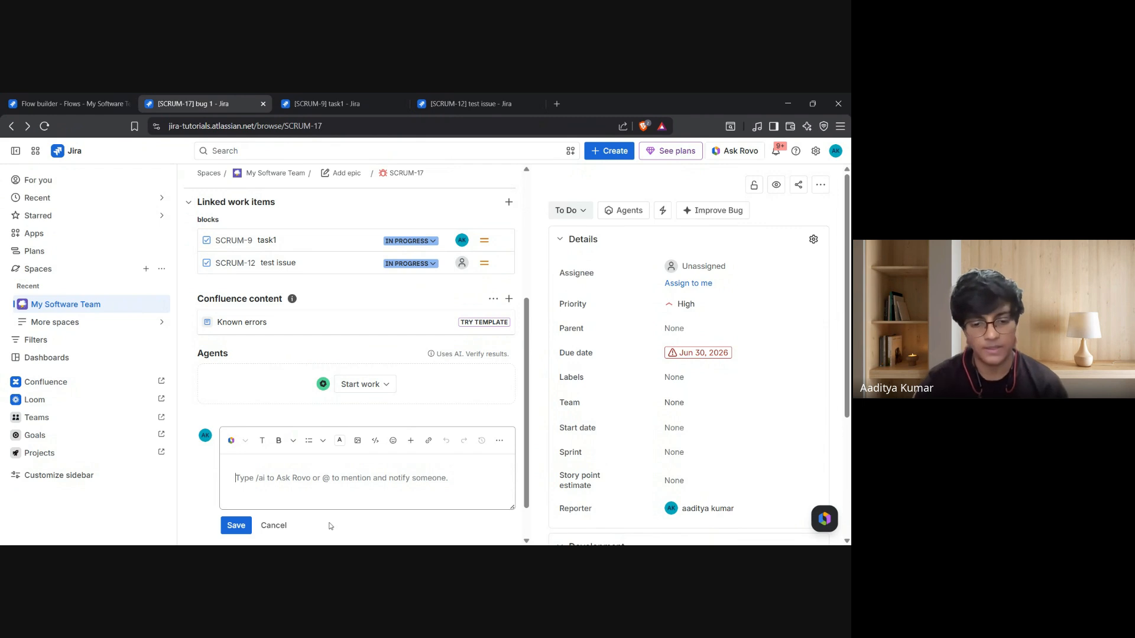
pyautogui.write('Hello , I wan')
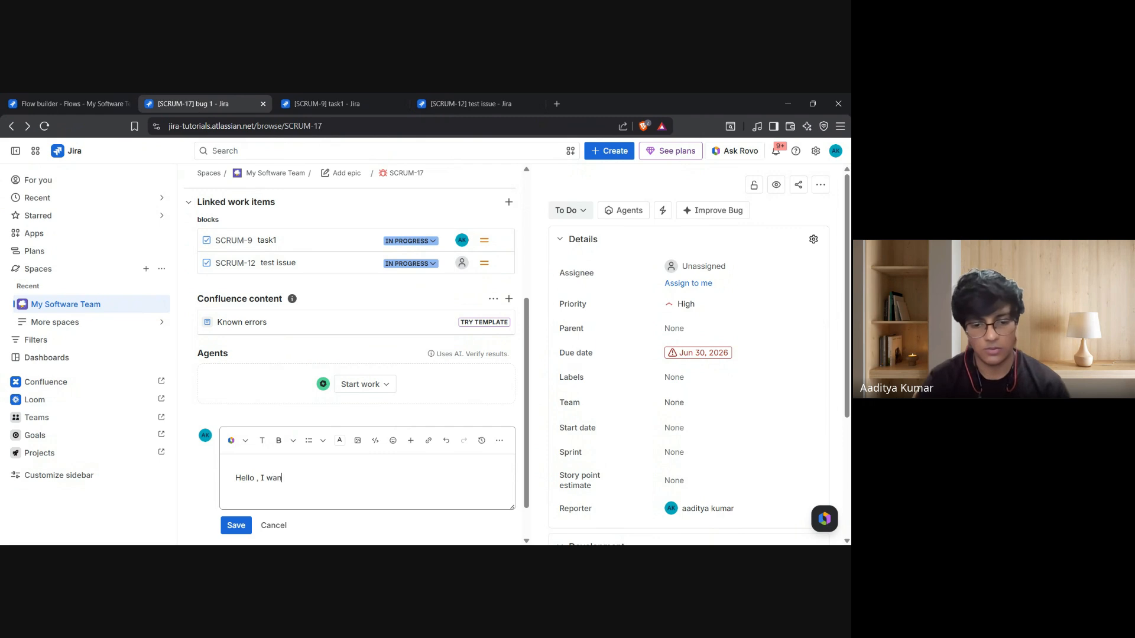
pyautogui.write('t this comment to be dislayed in the linked issues')
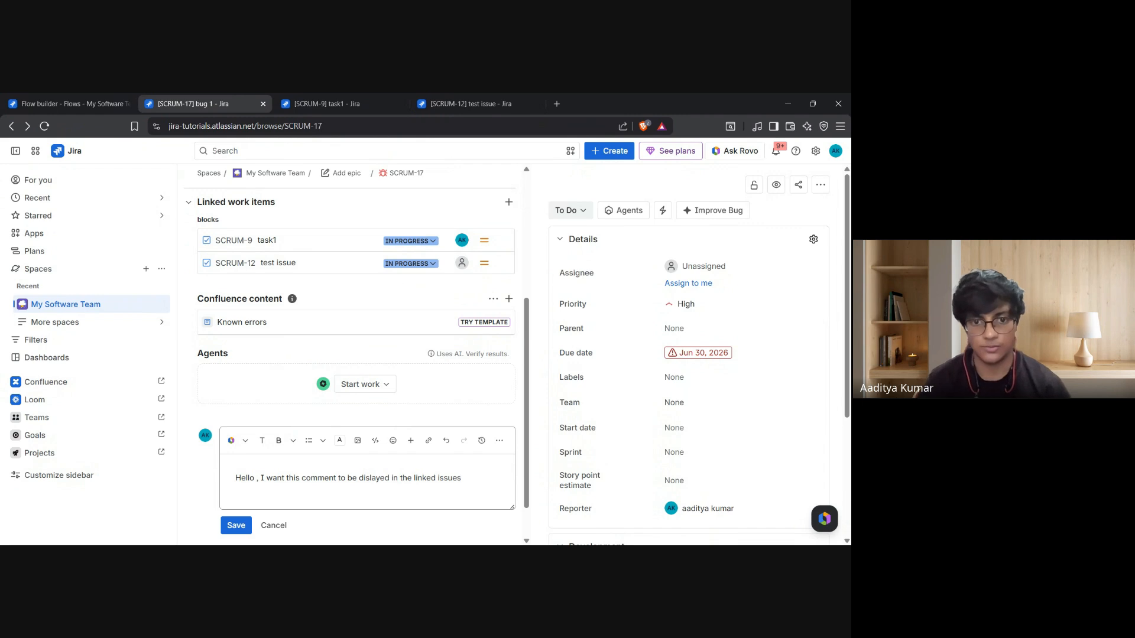
pyautogui.scroll(2, 379, 376)
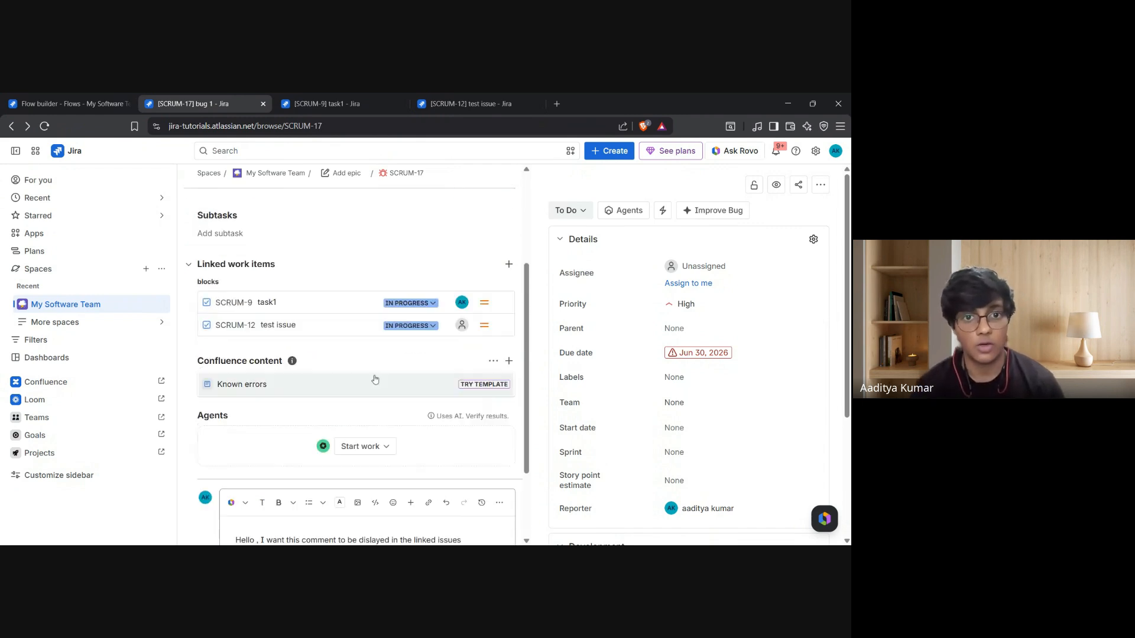
pyautogui.scroll(2, 379, 376)
pyautogui.scroll(-5, 380, 375)
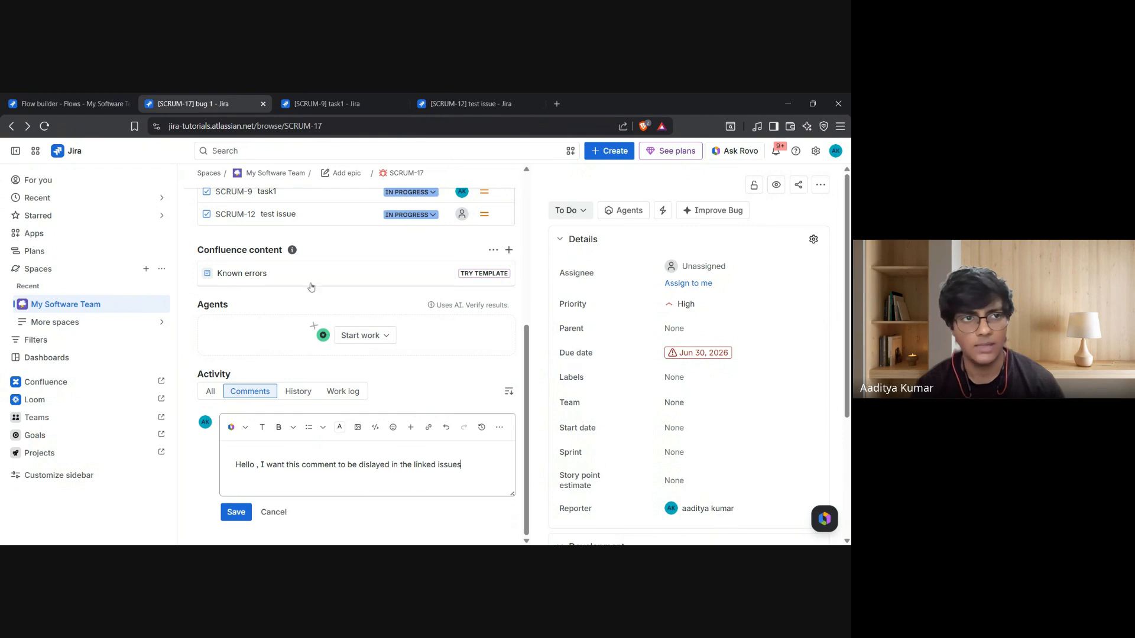
# - Review the Sync Comments flow's comment trigger, its "blocks" linked work items branch and its comment action against bug 1
pyautogui.click(60, 98)
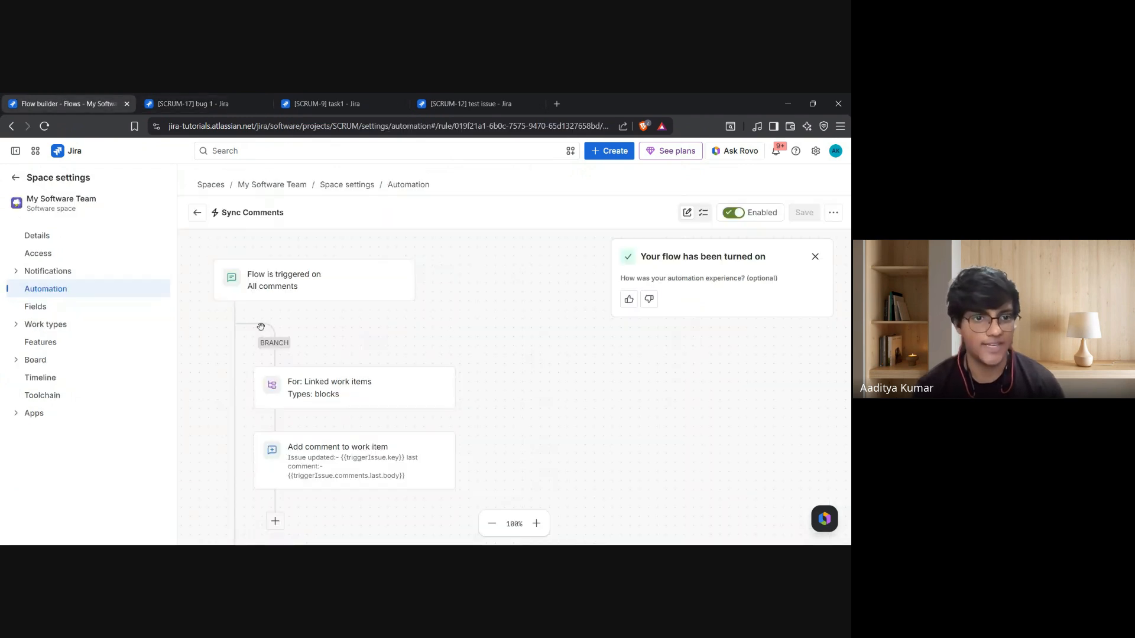
pyautogui.moveTo(235, 323)
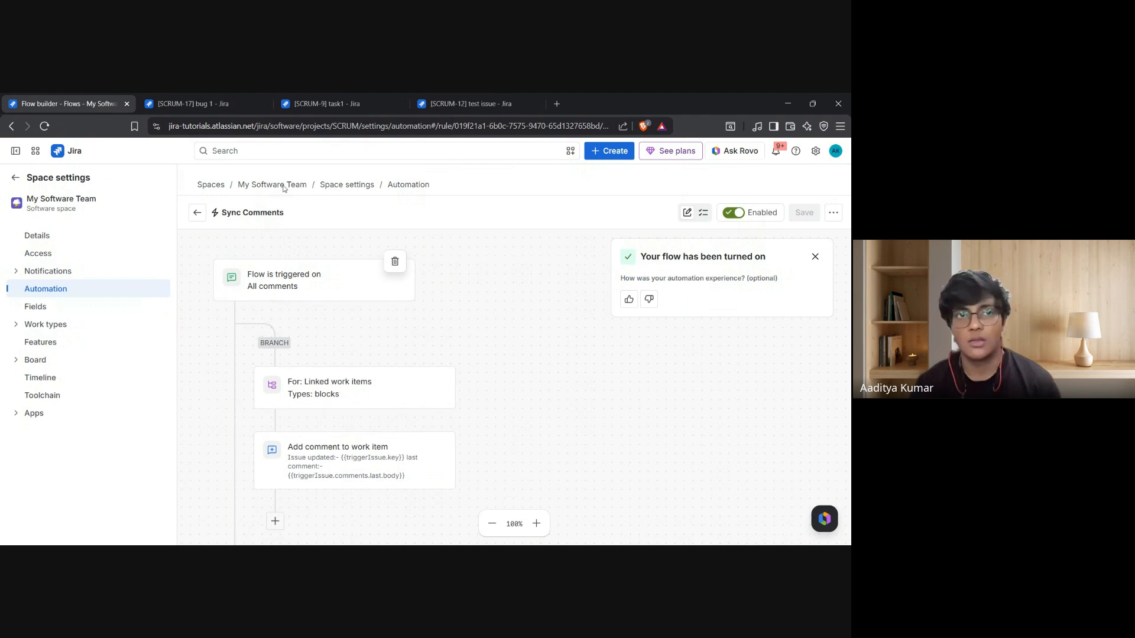
pyautogui.click(190, 104)
pyautogui.scroll(5, 367, 324)
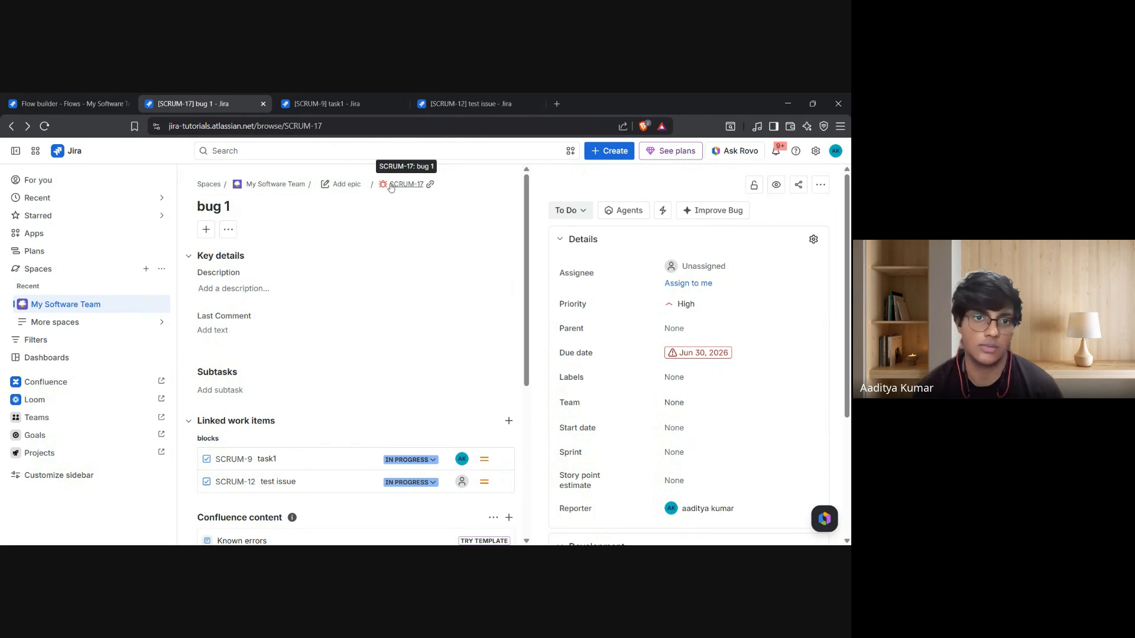
pyautogui.hotkey('ctrl', 'shift', 'Tab')
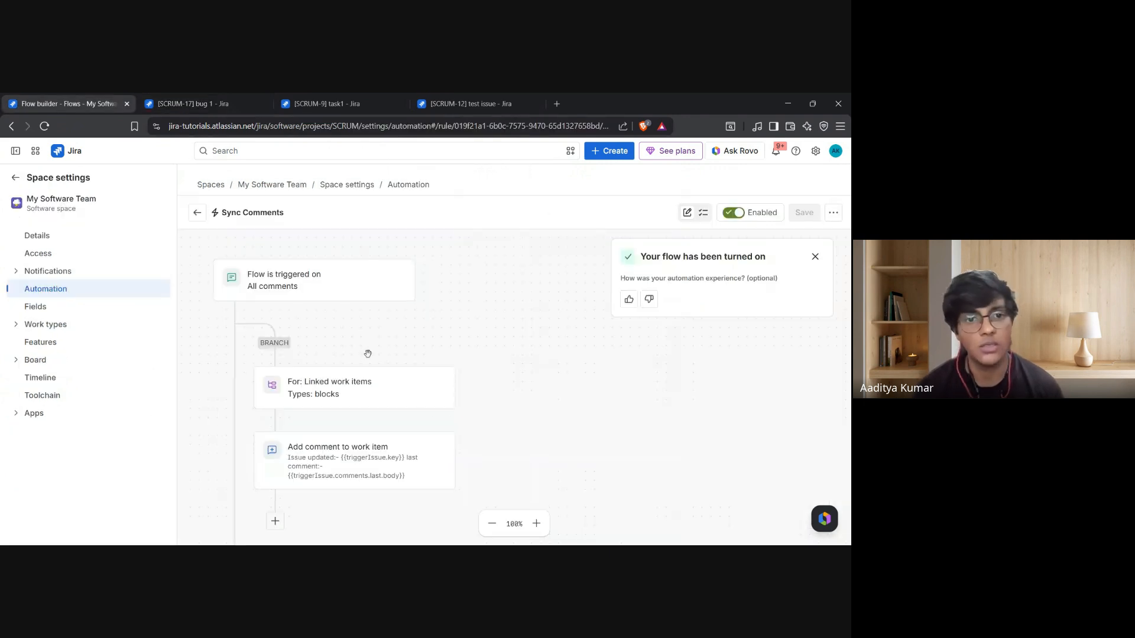
pyautogui.scroll(-2, 276, 275)
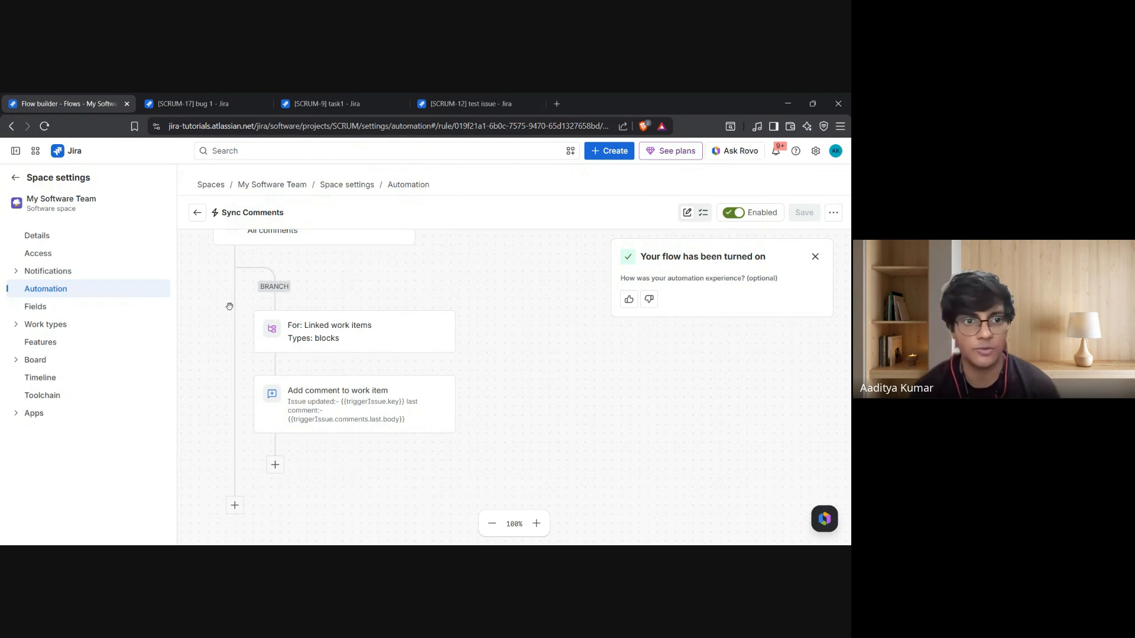
pyautogui.scroll(4, 233, 304)
pyautogui.scroll(-4, 258, 359)
pyautogui.moveTo(296, 348)
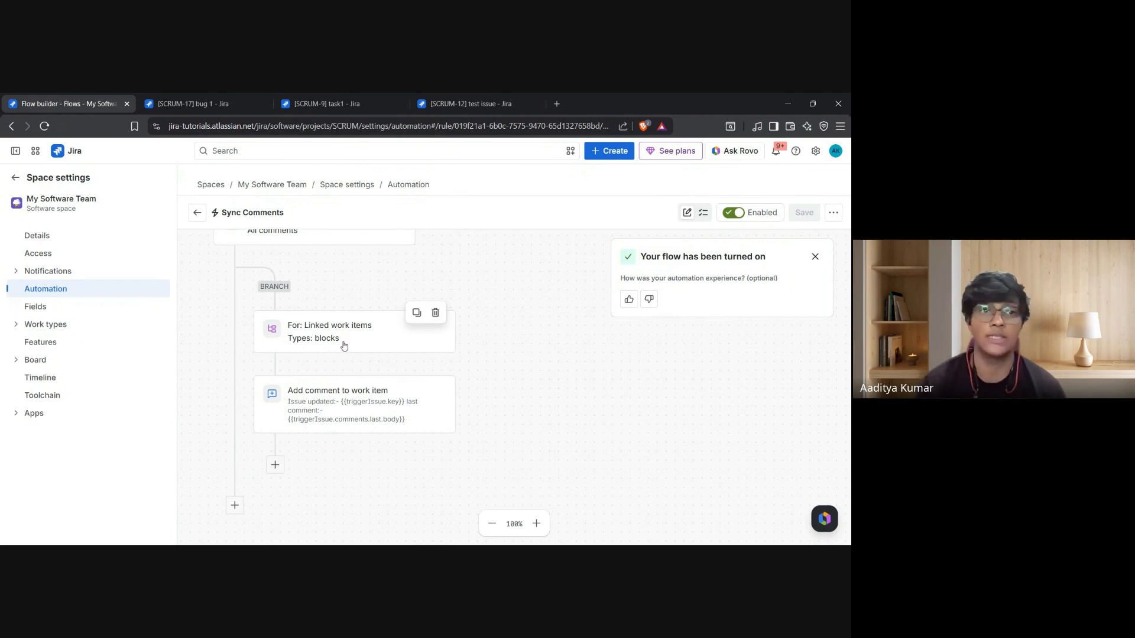
# - Return to bug 1 and save the drafted comment
pyautogui.click(190, 103)
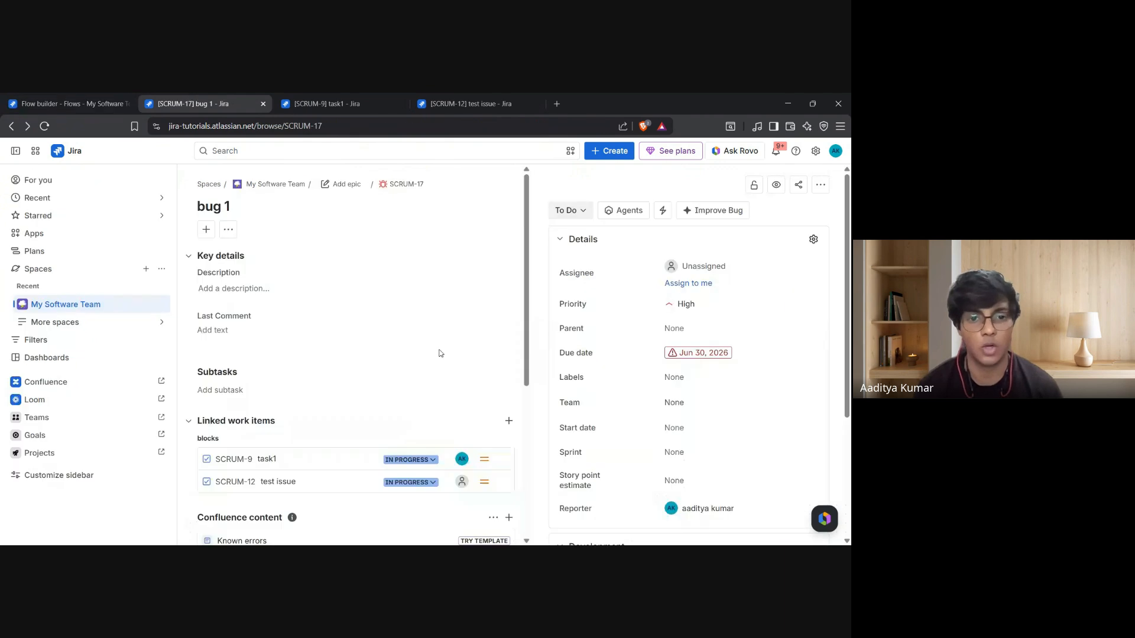
pyautogui.scroll(-5, 438, 355)
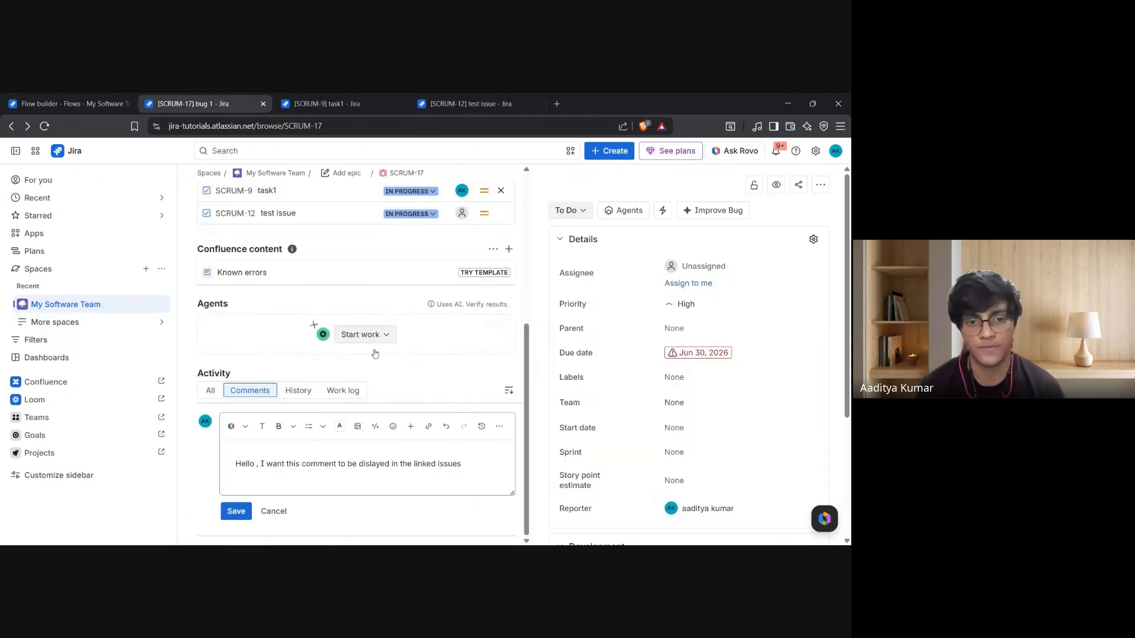
pyautogui.click(236, 512)
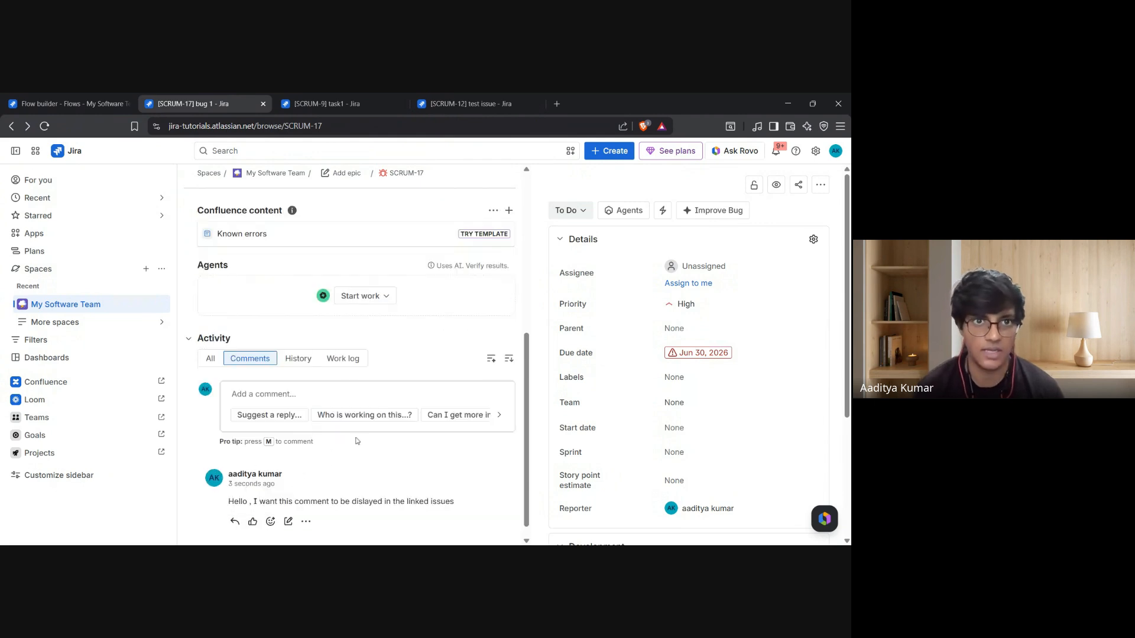
# - Examine the newest automation comment on SCRUM-9 "task1", reading its updated issue reference and last comment text
pyautogui.click(335, 99)
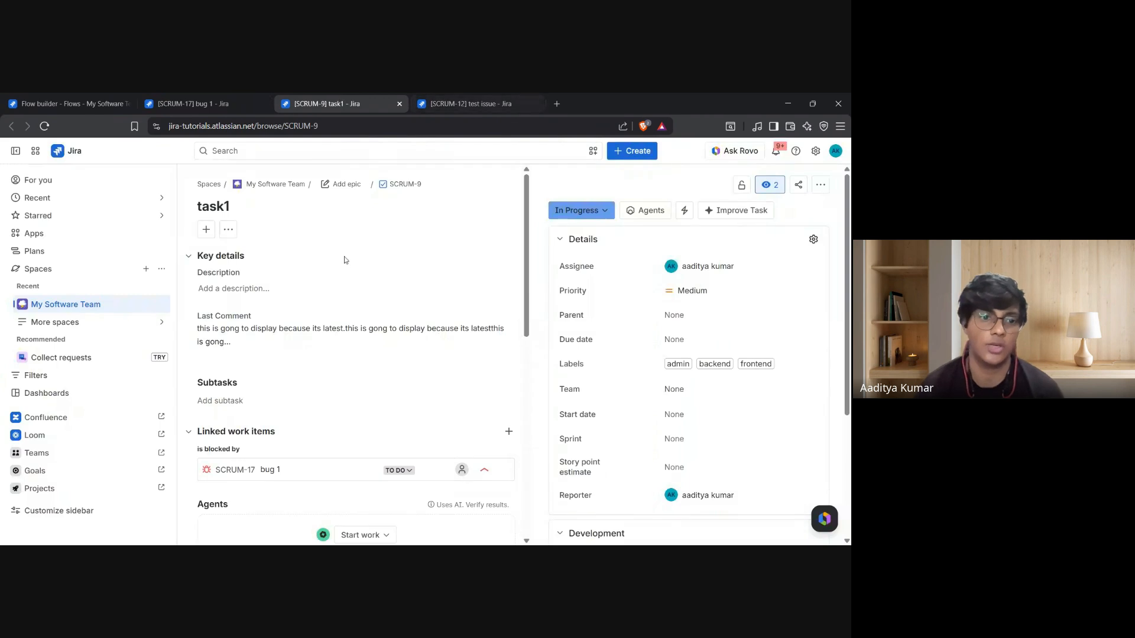
pyautogui.scroll(-3, 349, 280)
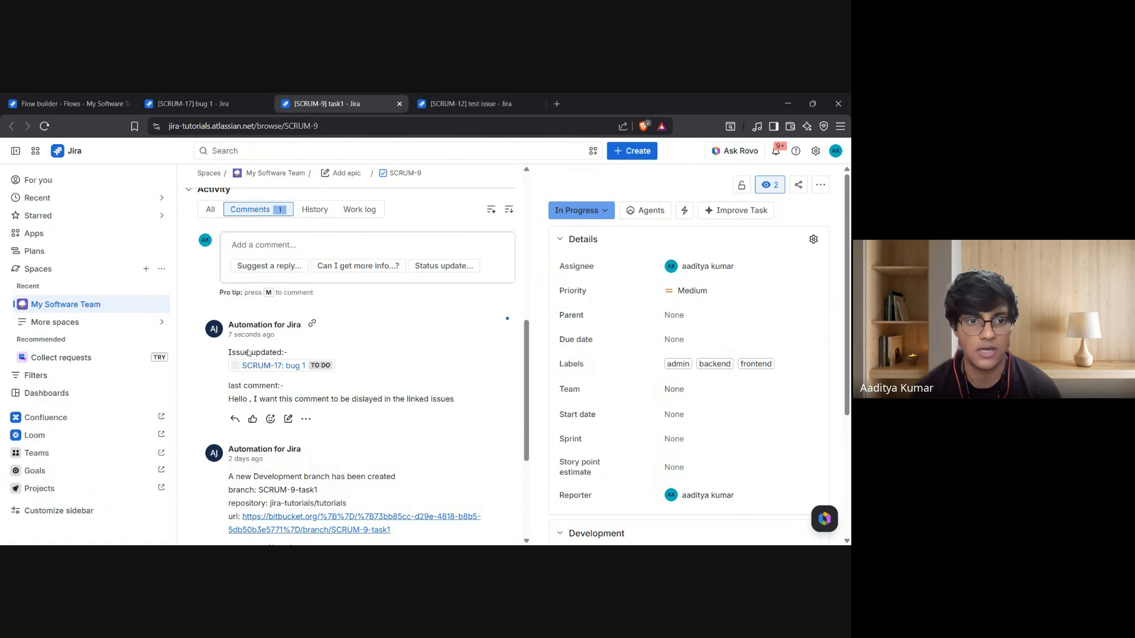
pyautogui.moveTo(229, 355); pyautogui.dragTo(288, 353)
pyautogui.click(220, 370)
pyautogui.moveTo(225, 368); pyautogui.dragTo(284, 389)
pyautogui.click(224, 379)
pyautogui.moveTo(285, 369)
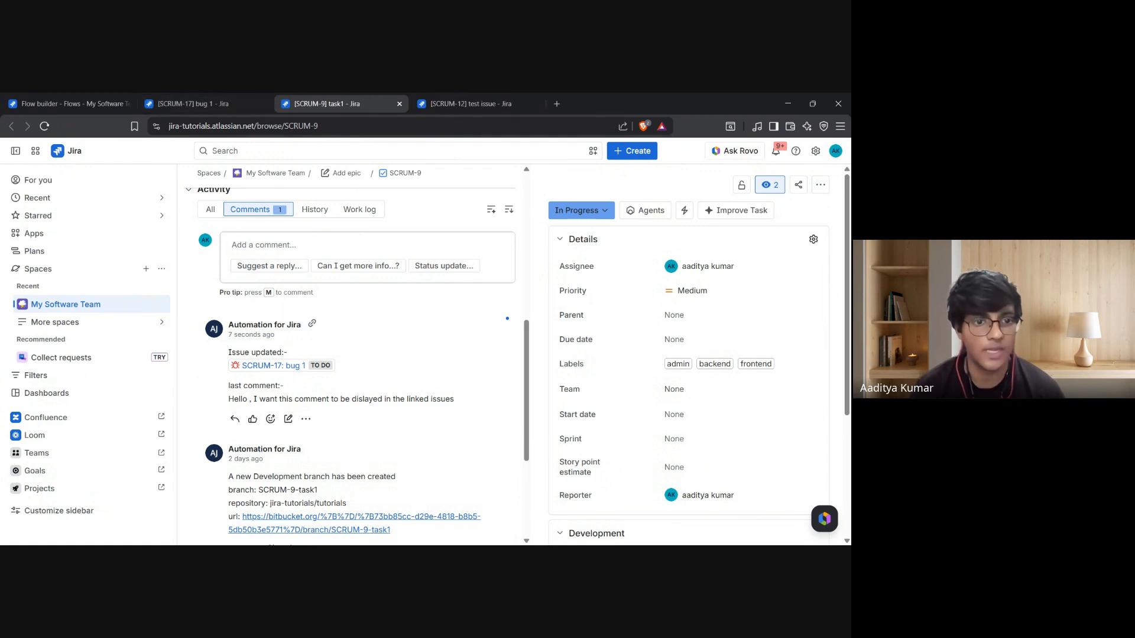
pyautogui.moveTo(229, 399); pyautogui.dragTo(454, 400)
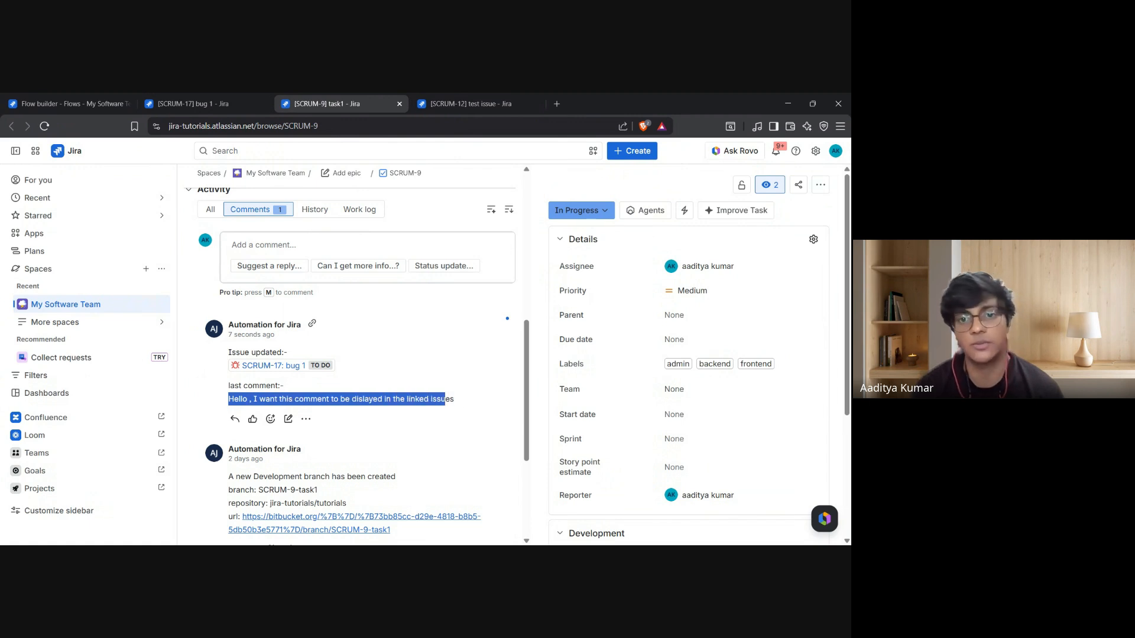
pyautogui.click(219, 382)
# - Examine the newest automation comment on SCRUM-12 "test issue", reading its updated issue reference and last comment text
pyautogui.click(452, 98)
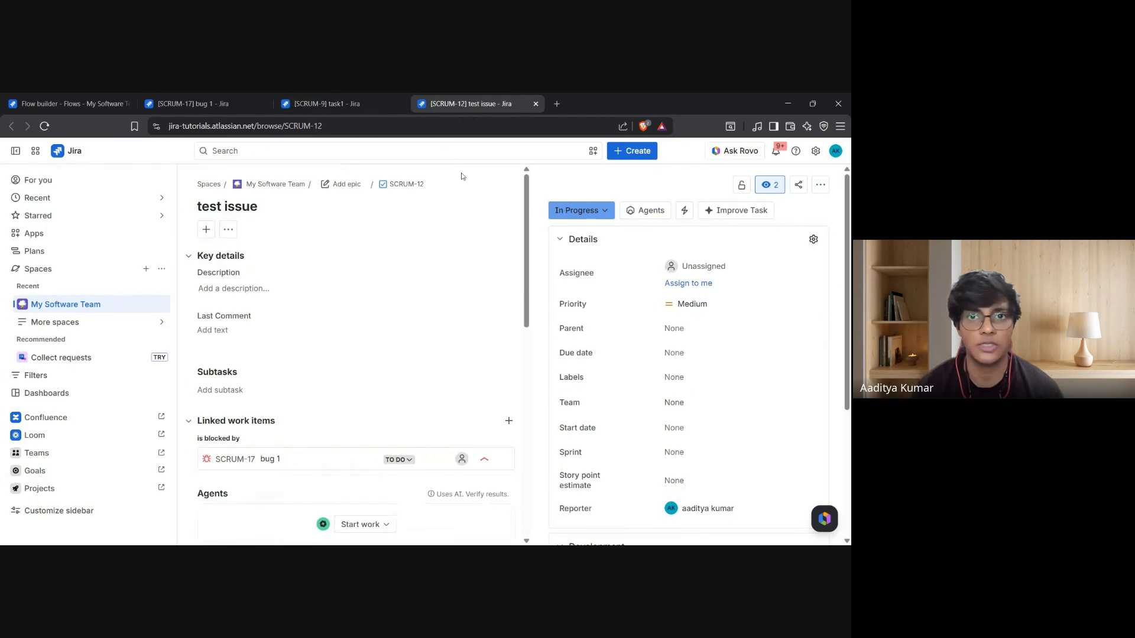
pyautogui.scroll(-3, 372, 307)
pyautogui.scroll(-3, 365, 305)
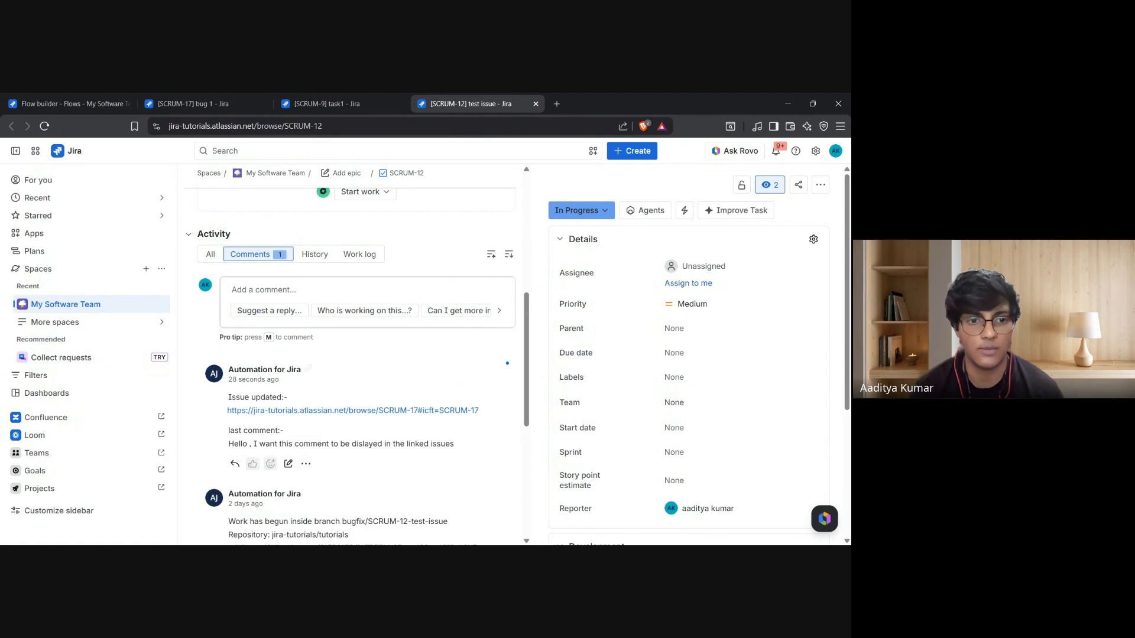
pyautogui.moveTo(228, 397); pyautogui.dragTo(284, 403)
pyautogui.click(282, 418)
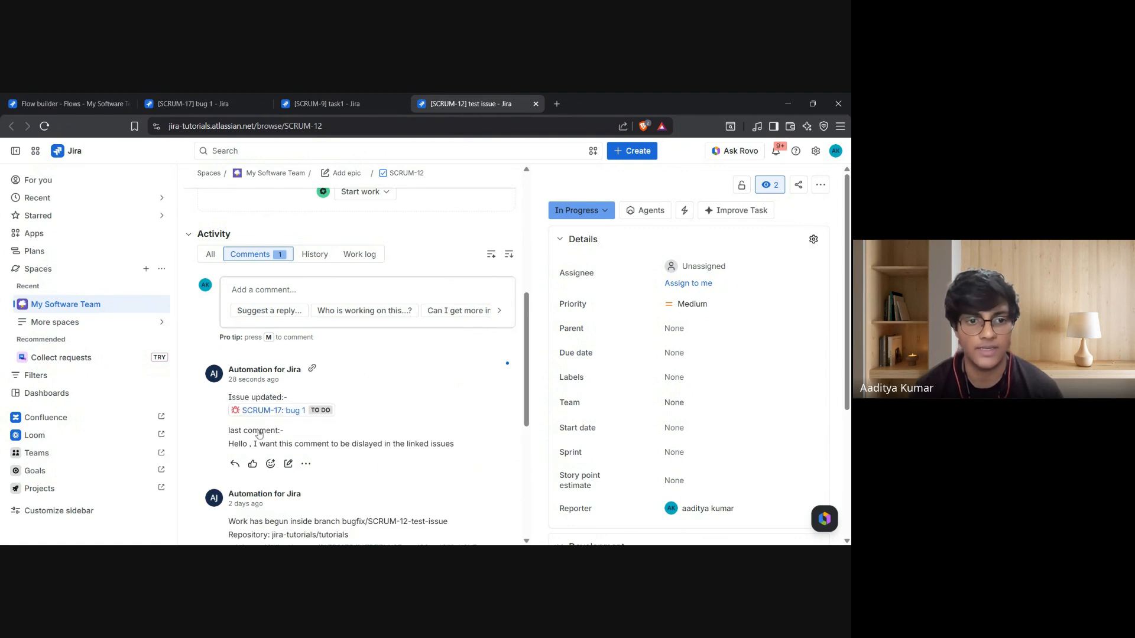
pyautogui.moveTo(229, 431); pyautogui.dragTo(285, 434)
pyautogui.click(297, 433)
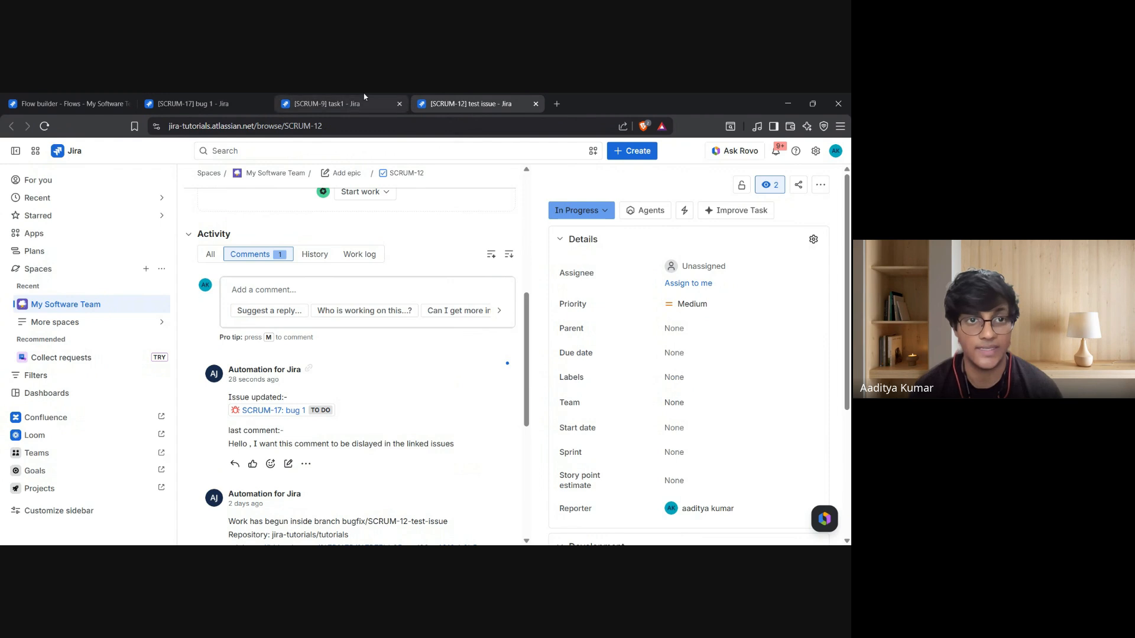
# - Compare the comments on SCRUM-12 and SCRUM-9 with the original comment on bug 1
pyautogui.click(395, 100)
pyautogui.click(445, 104)
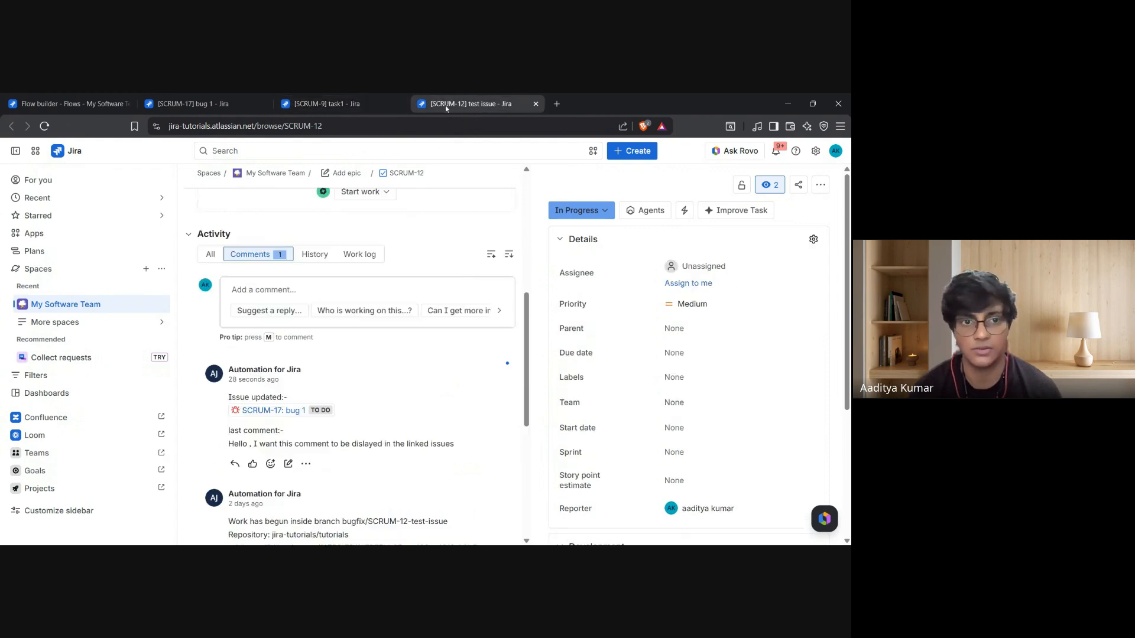
pyautogui.scroll(-2, 369, 359)
pyautogui.click(268, 98)
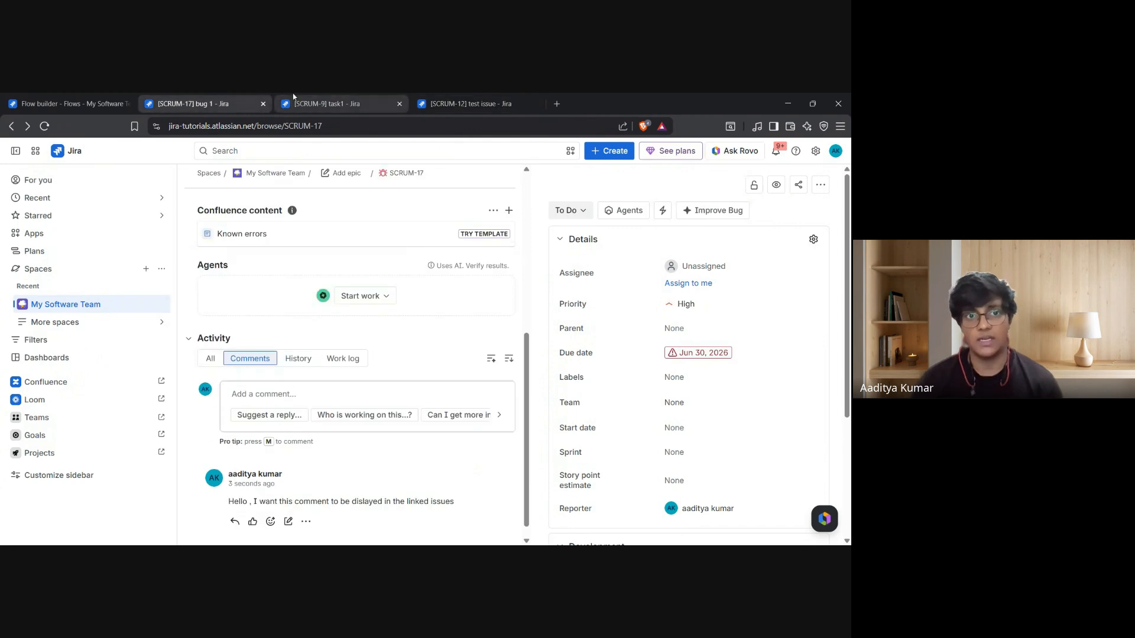
pyautogui.click(331, 104)
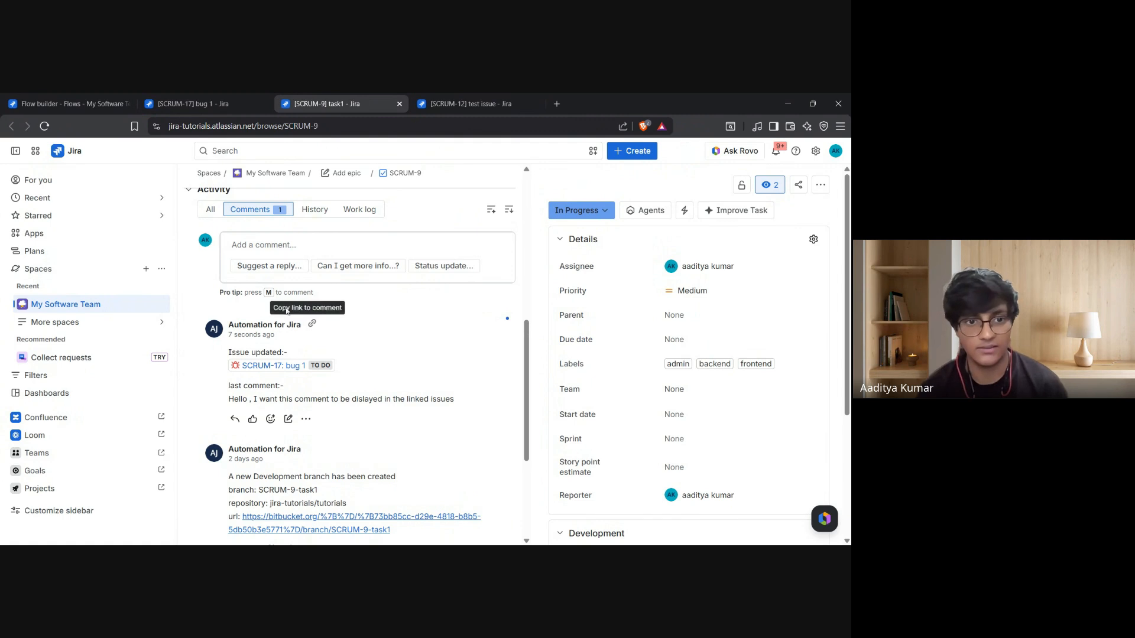
# - Open the Sync Comments flow's linked work items branch and view the available link types without changing the selection
pyautogui.click(68, 104)
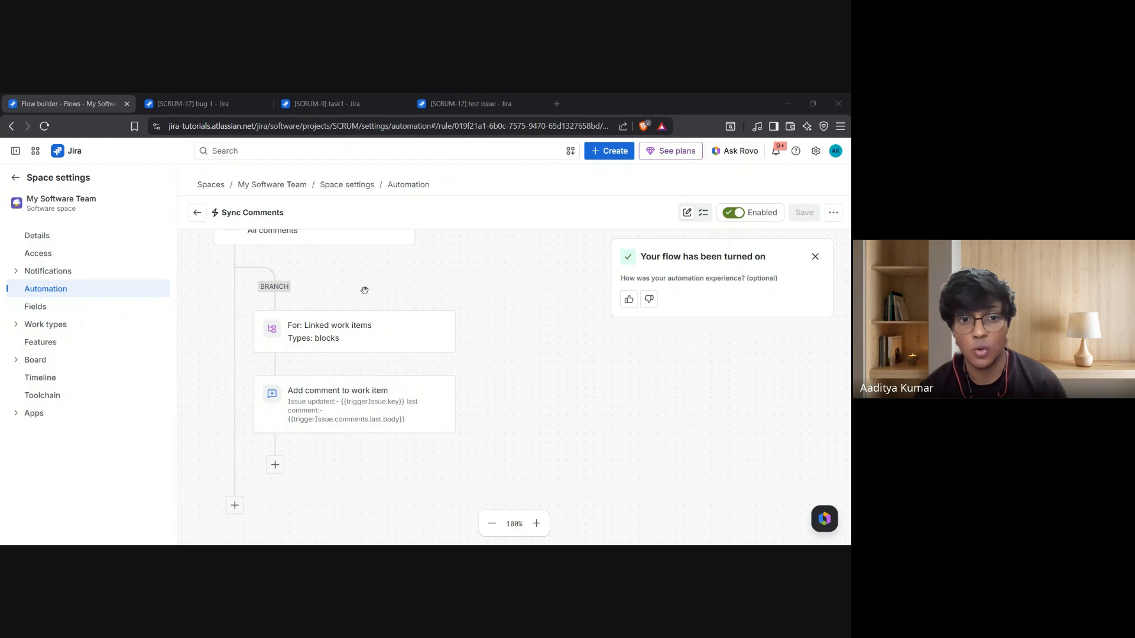
pyautogui.click(381, 336)
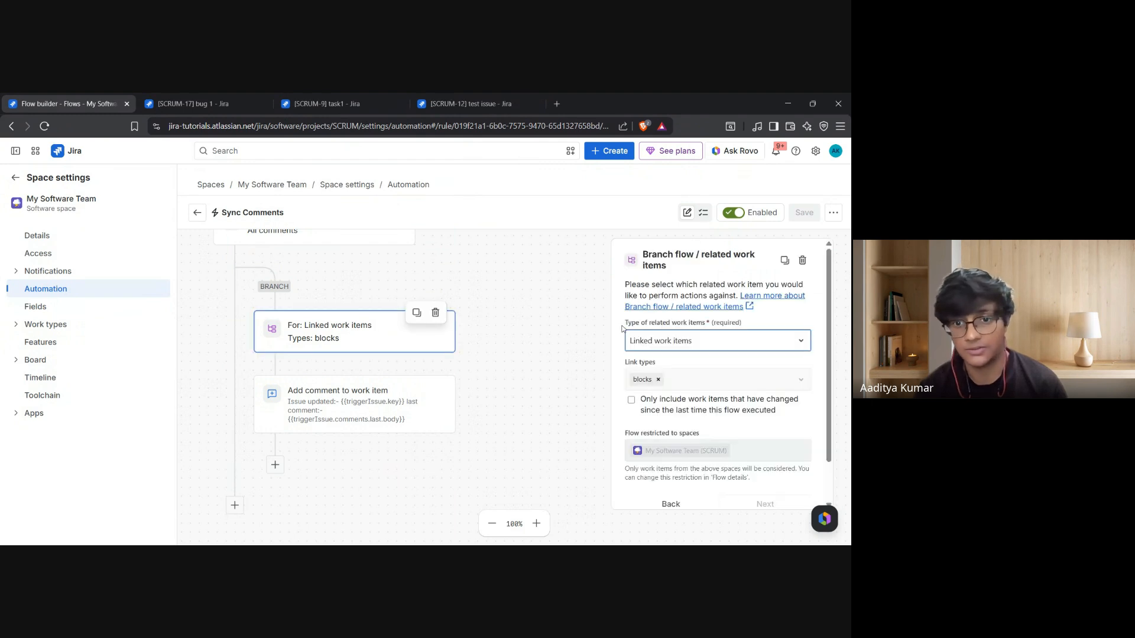
pyautogui.click(706, 382)
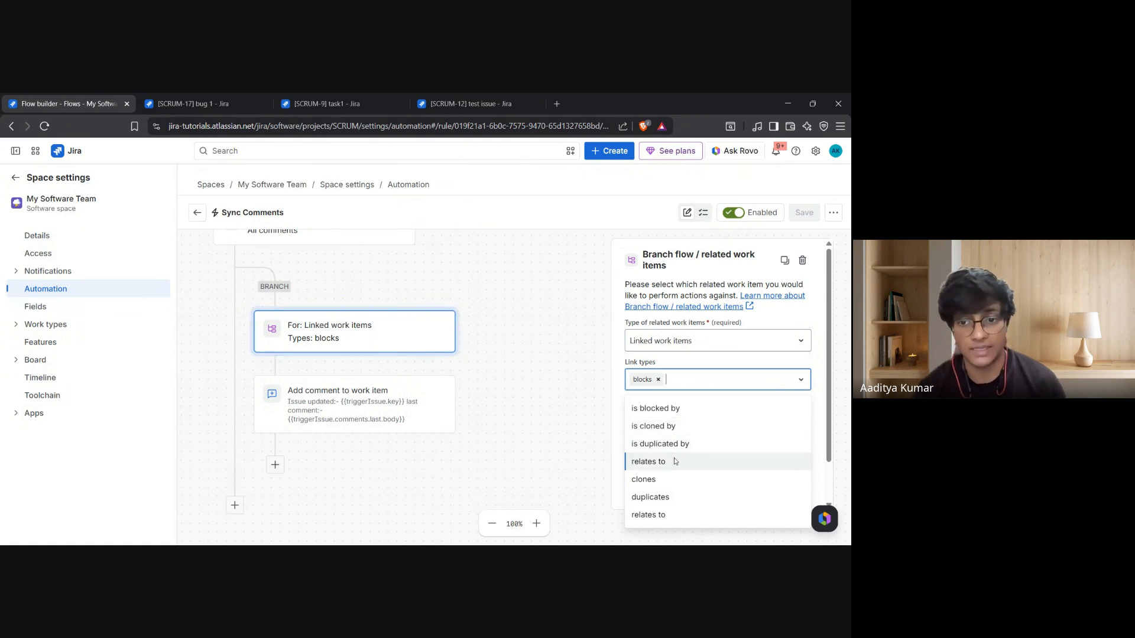
pyautogui.click(565, 368)
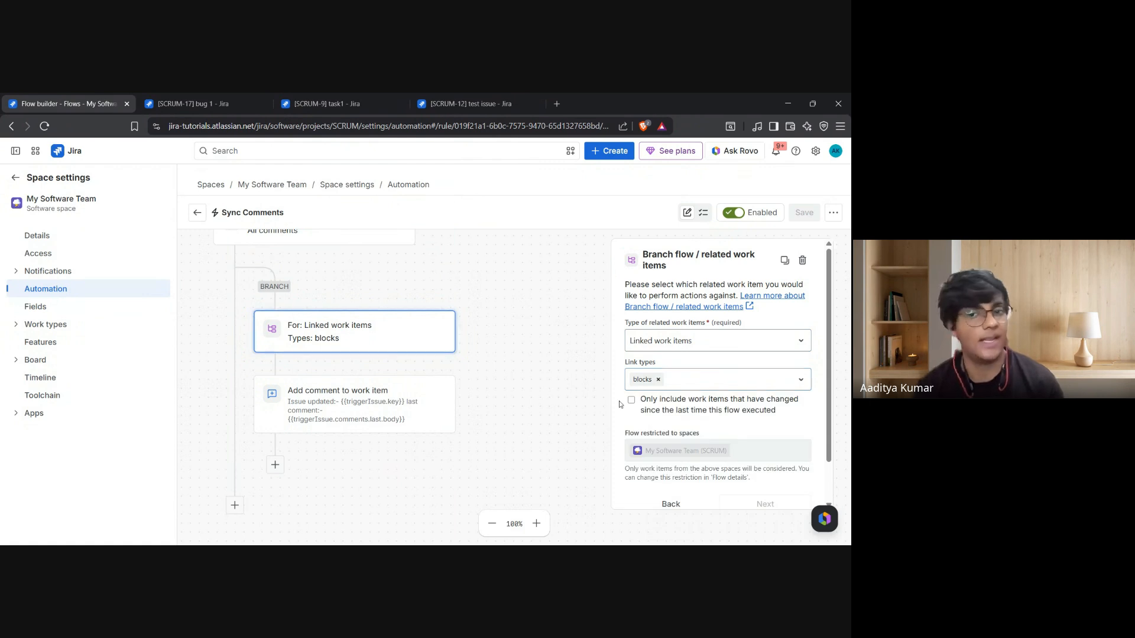